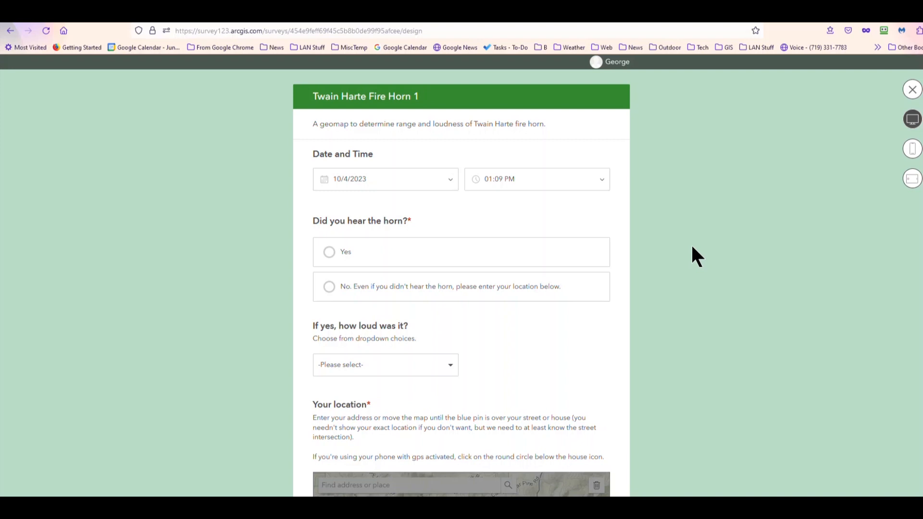
Examine the Twain Harte Fire Horn 1 survey preview, including its loudness answer choices and location question
scroll(692, 248, down, 3)
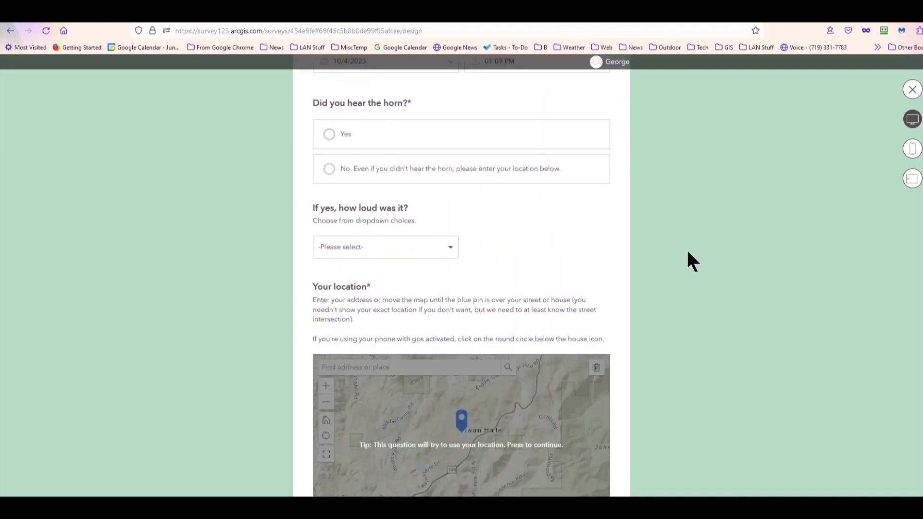
scroll(687, 253, up, 3)
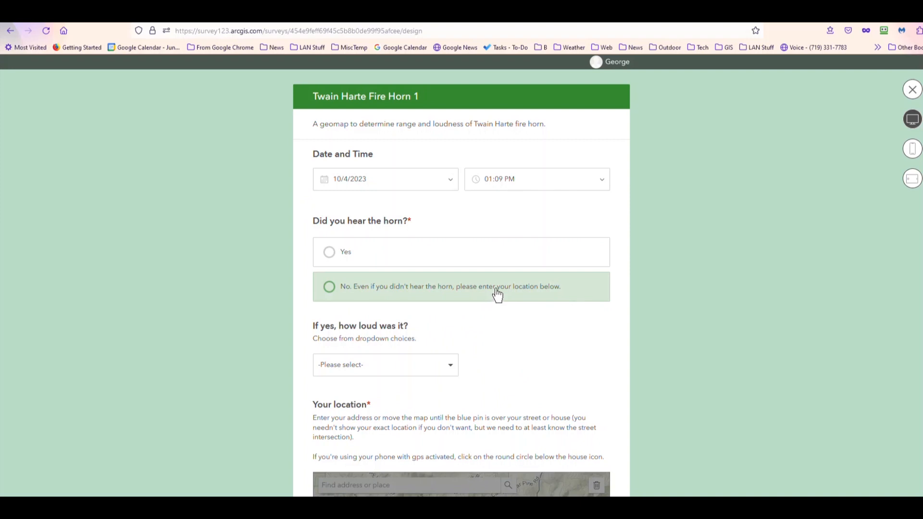
click(450, 365)
scroll(538, 336, down, 2)
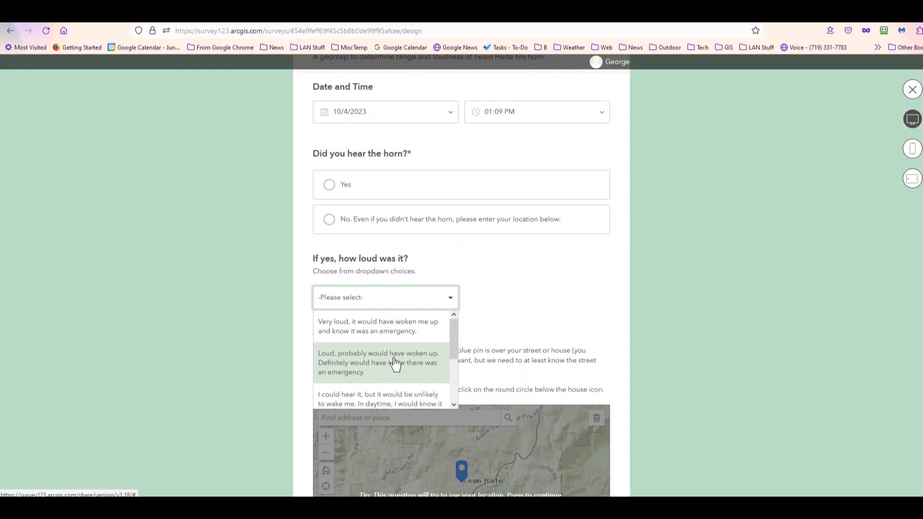
scroll(392, 365, down, 3)
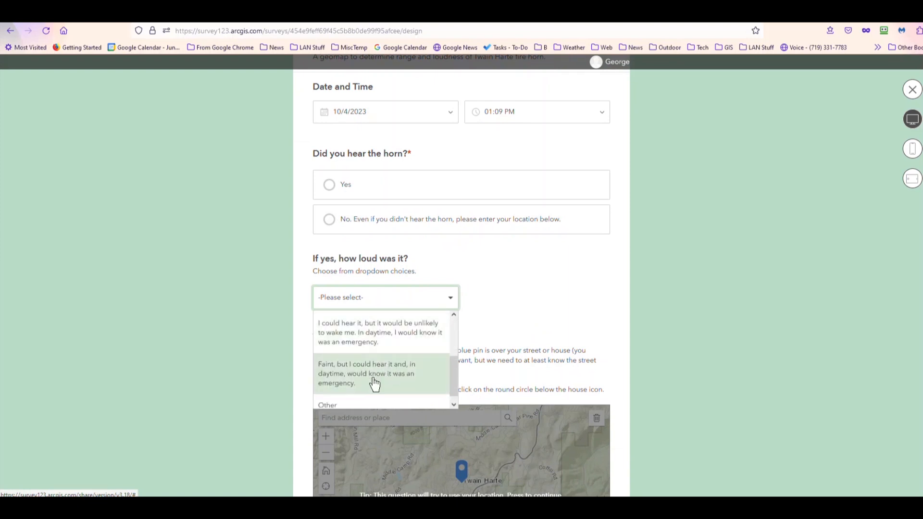
scroll(376, 378, down, 1)
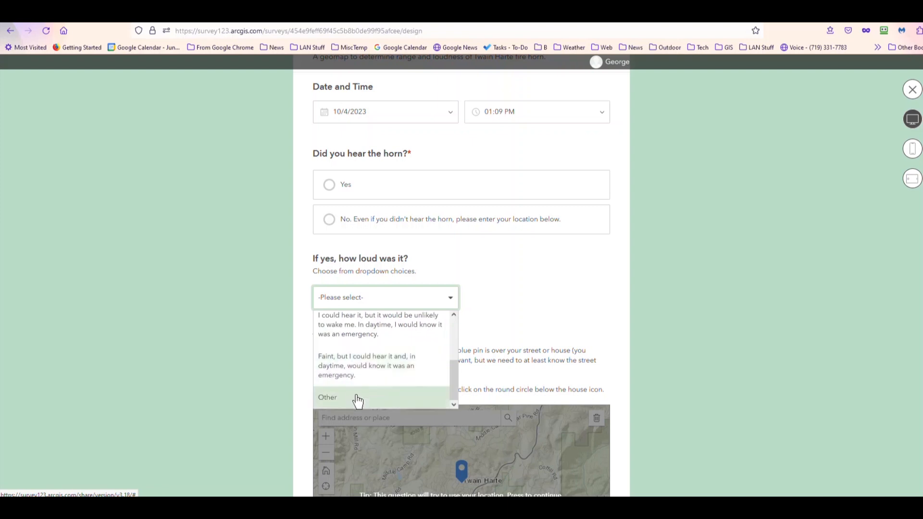
click(541, 300)
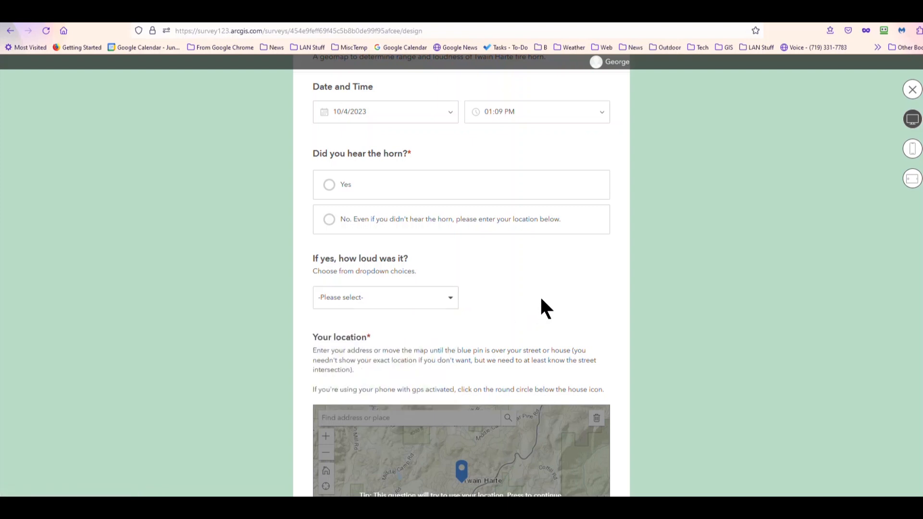
scroll(767, 356, down, 2)
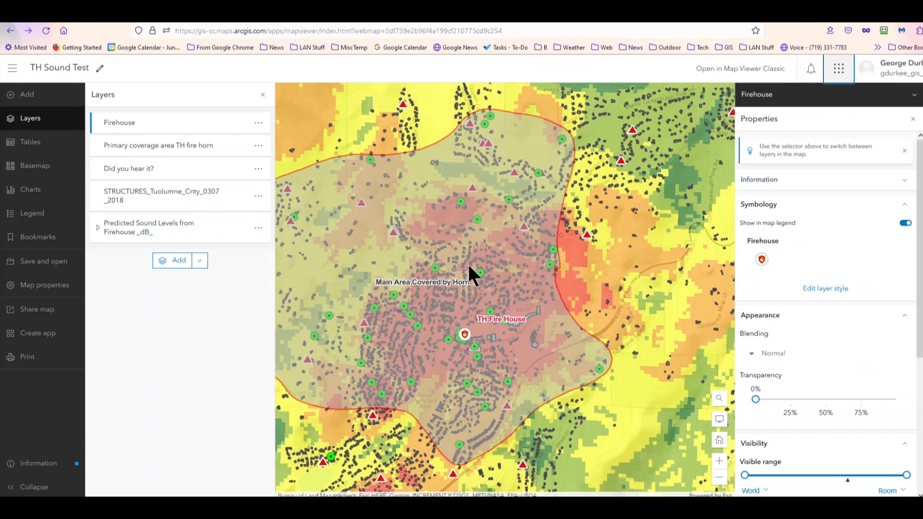
Switch from the TH Sound Test map to ArcGIS Survey123
drag(430, 267, 498, 263)
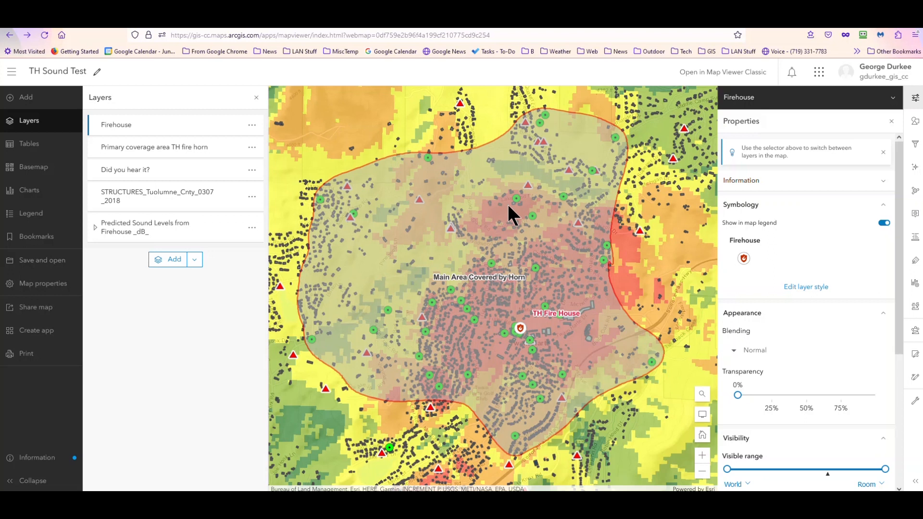
click(819, 76)
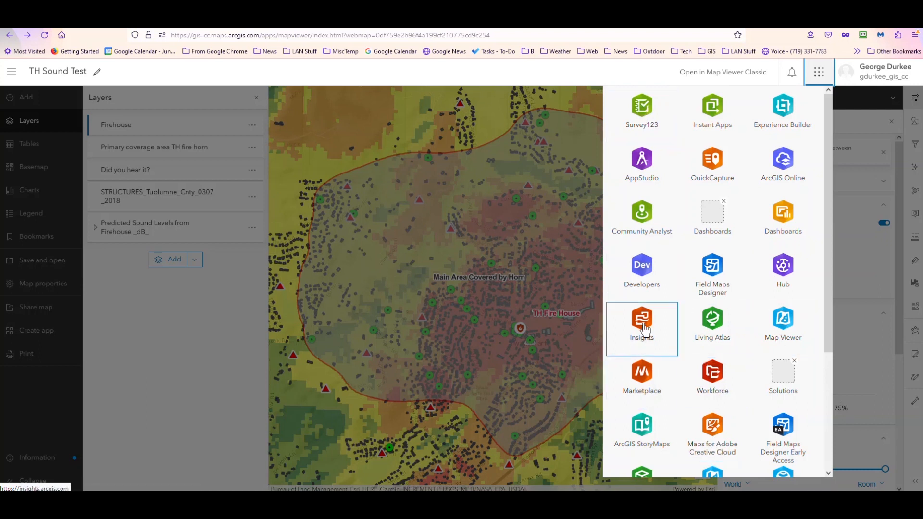
click(641, 111)
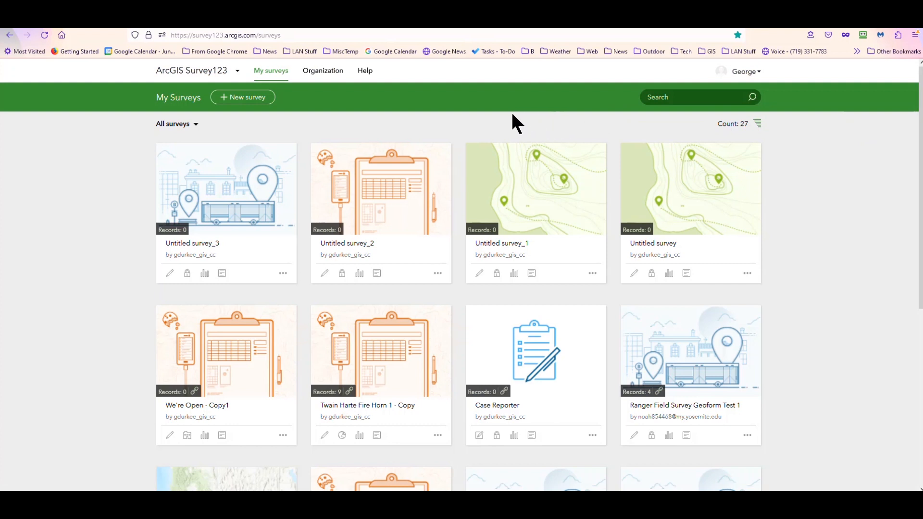
Look through the existing surveys in My Surveys and start creating a new survey
scroll(812, 214, down, 2)
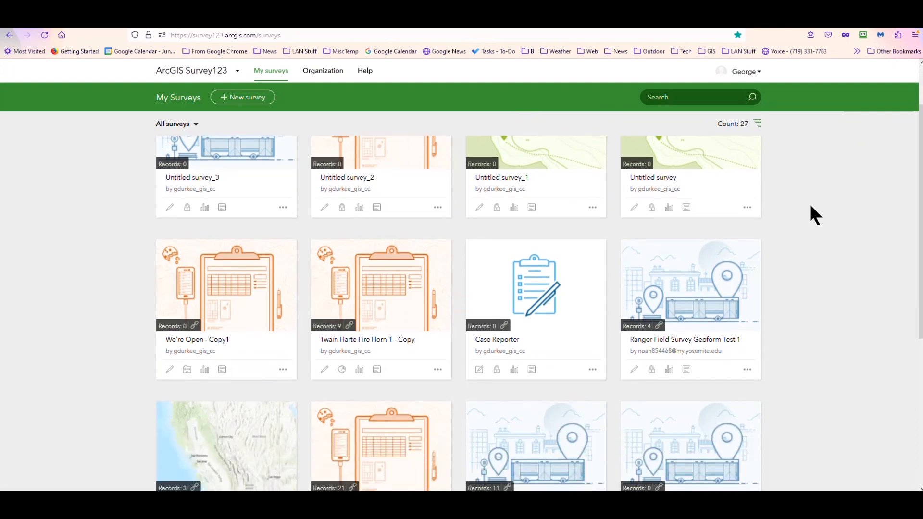
scroll(810, 206, down, 2)
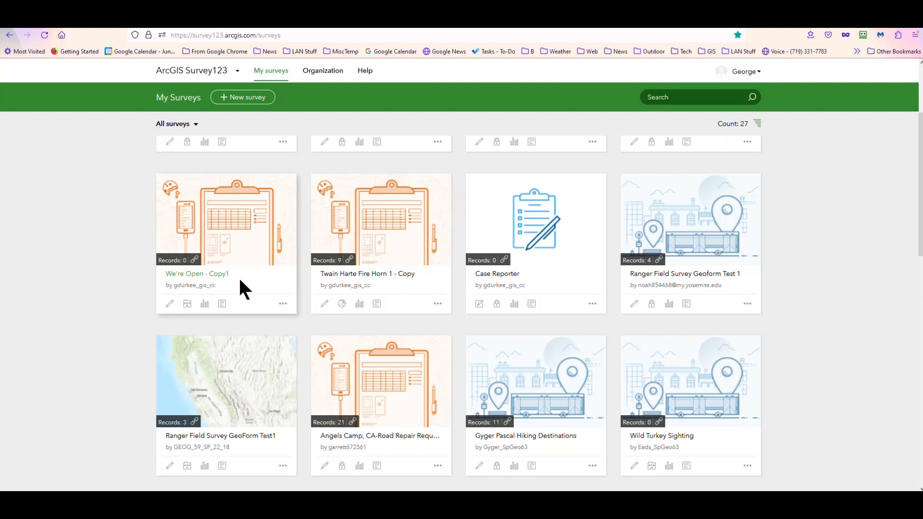
scroll(239, 276, up, 3)
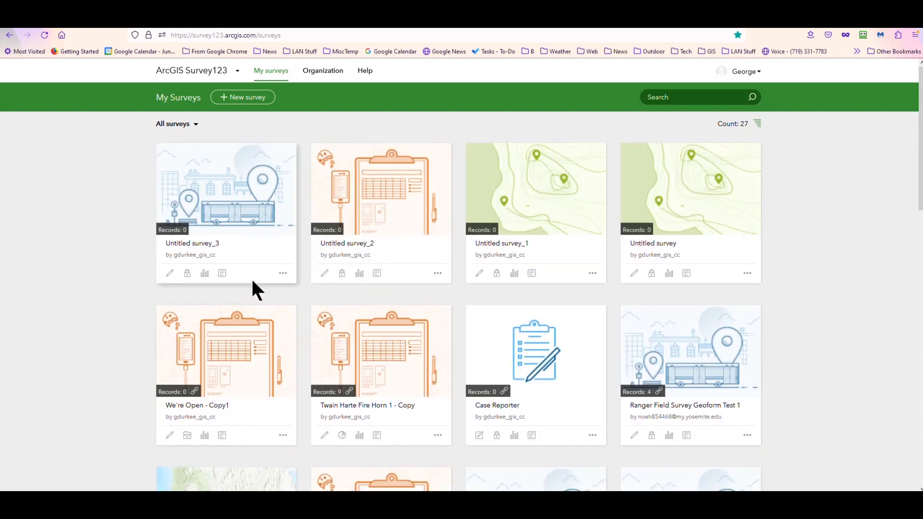
click(238, 100)
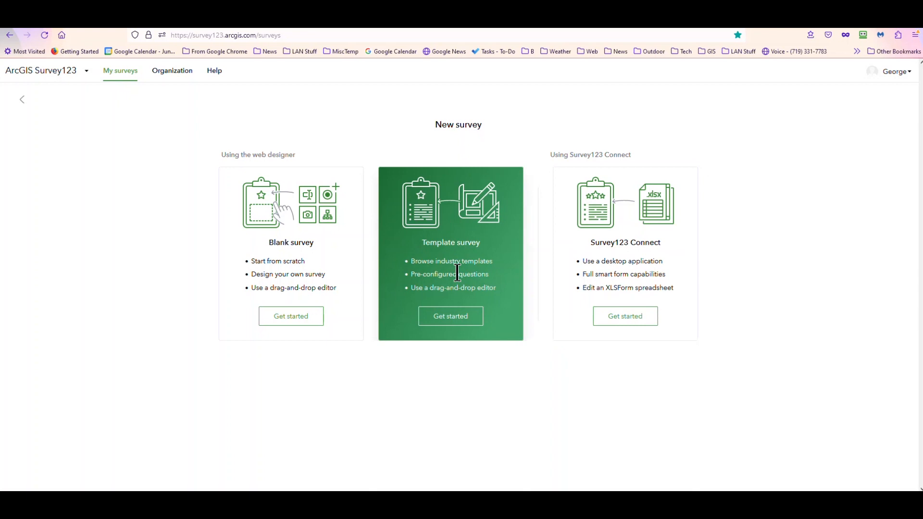
Open the template survey gallery and browse the Esri templates, including the incident, pothole and road emergency reports
click(452, 320)
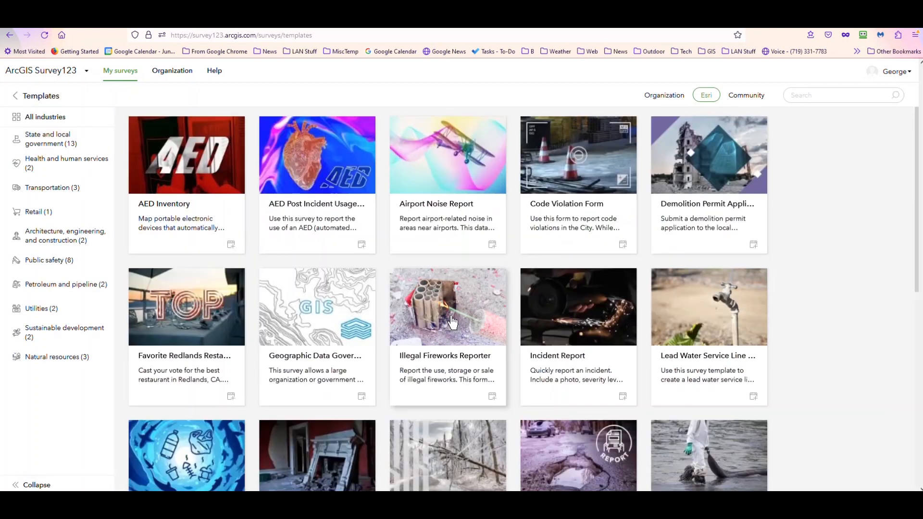
scroll(450, 321, down, 3)
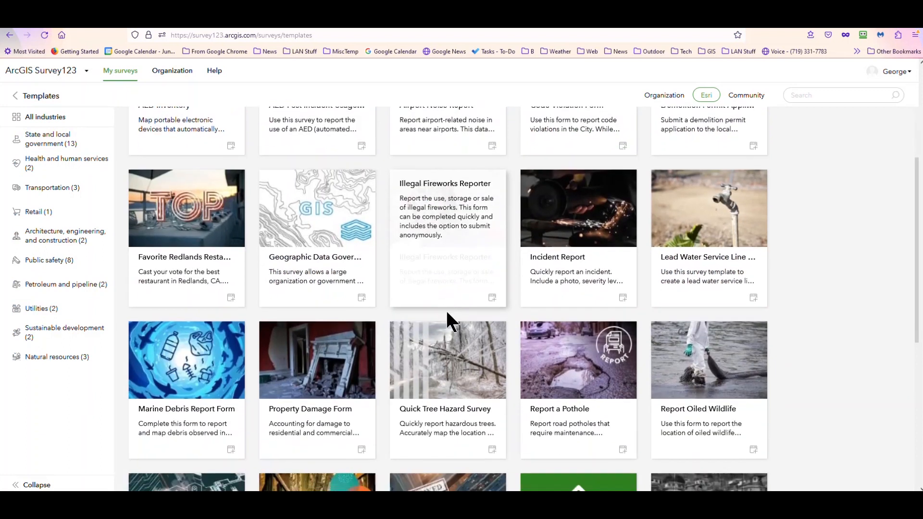
scroll(440, 319, down, 3)
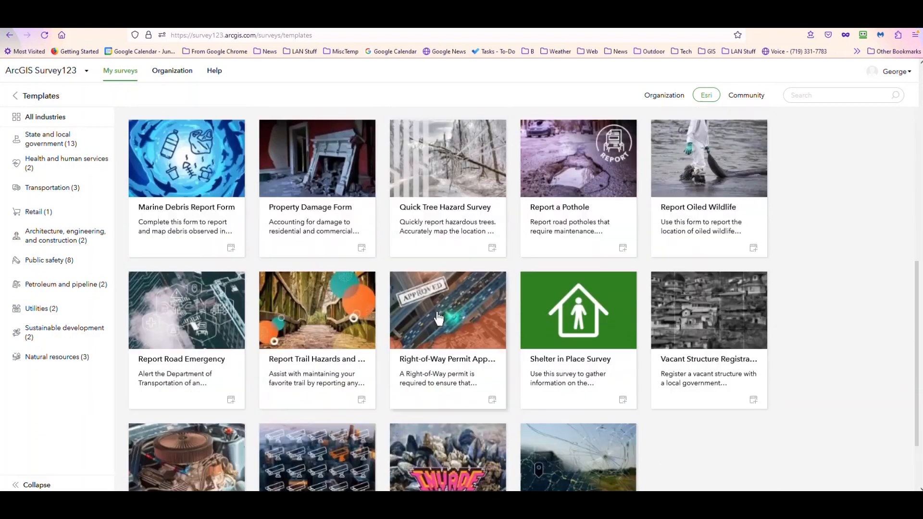
scroll(435, 319, down, 2)
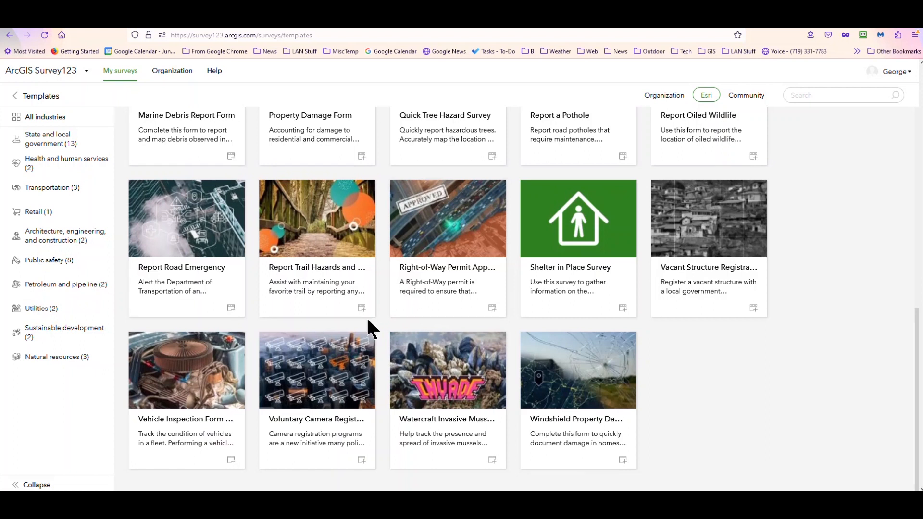
scroll(368, 321, up, 3)
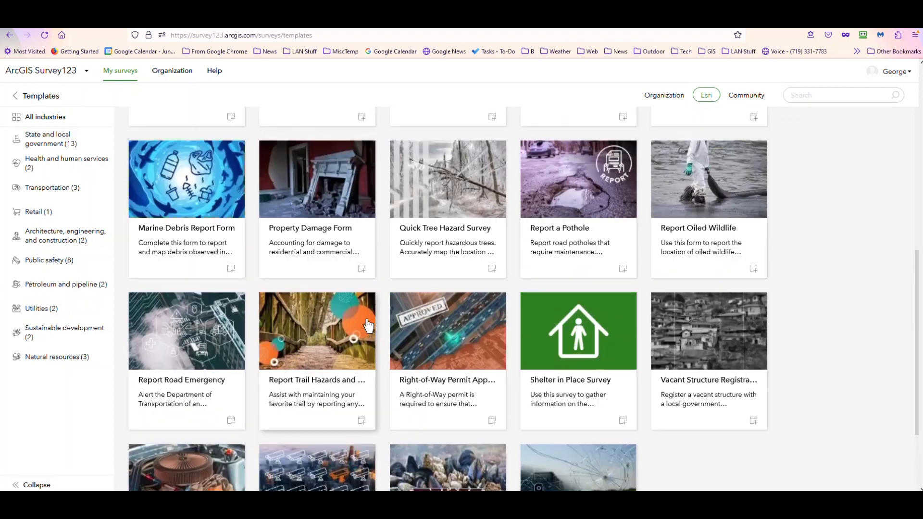
scroll(368, 329, up, 3)
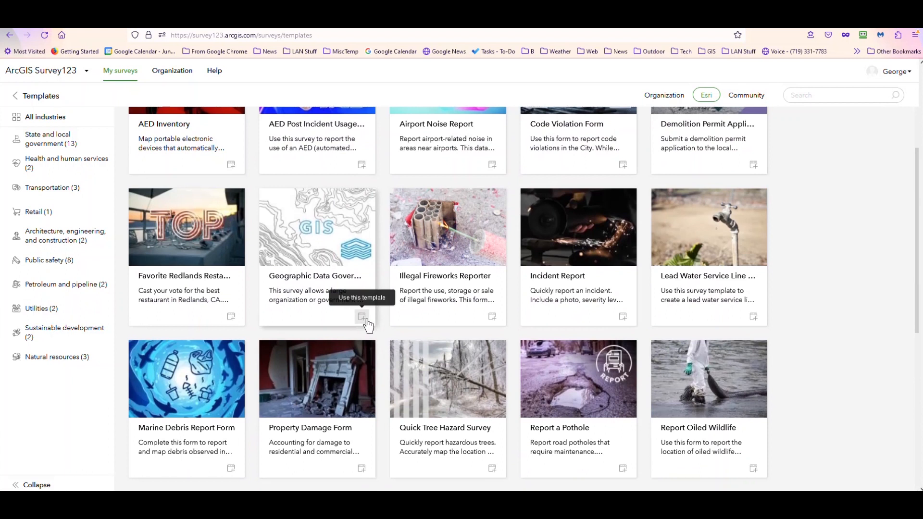
scroll(368, 325, up, 2)
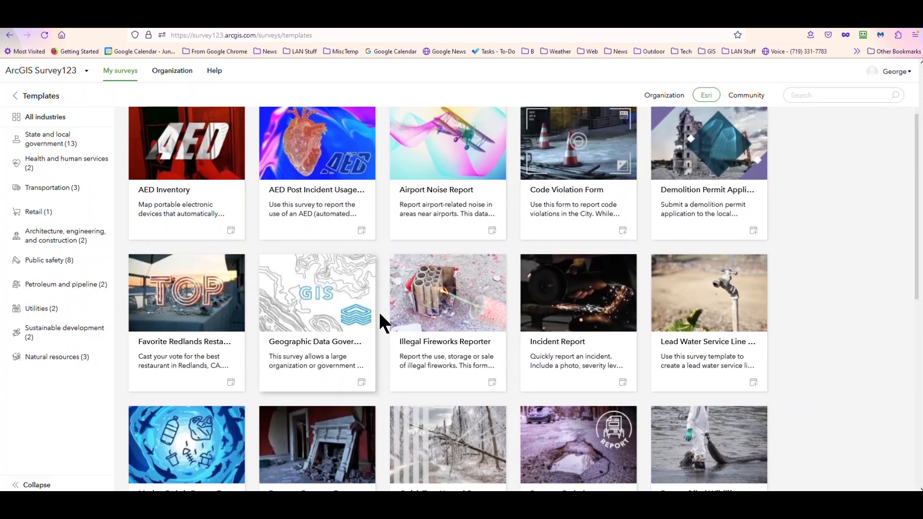
scroll(376, 310, down, 2)
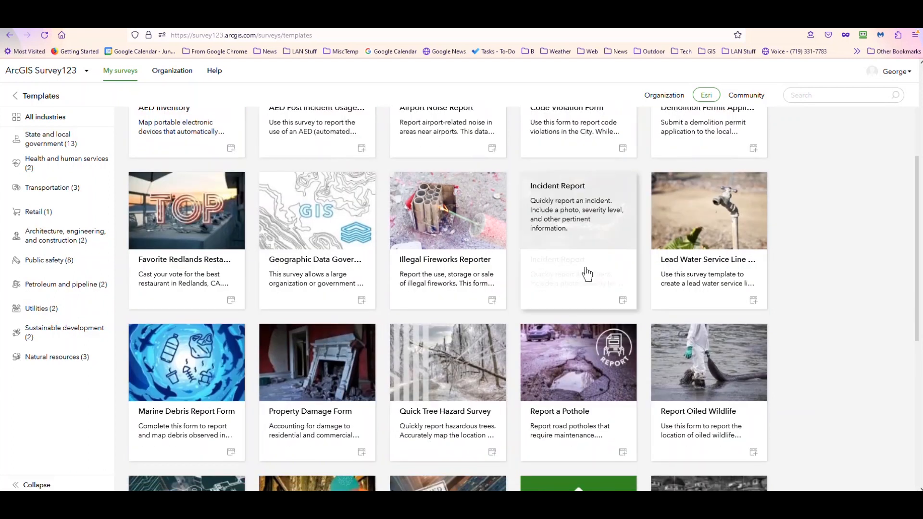
scroll(584, 274, down, 2)
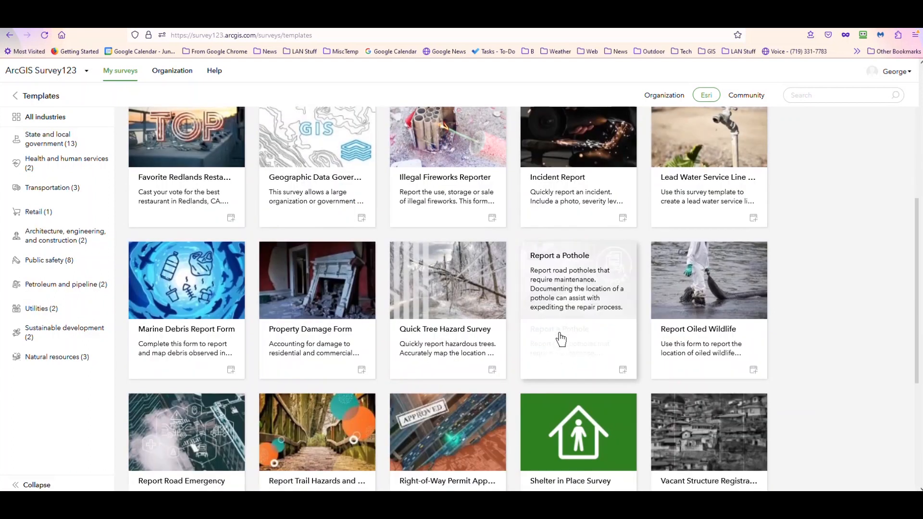
scroll(555, 299, down, 2)
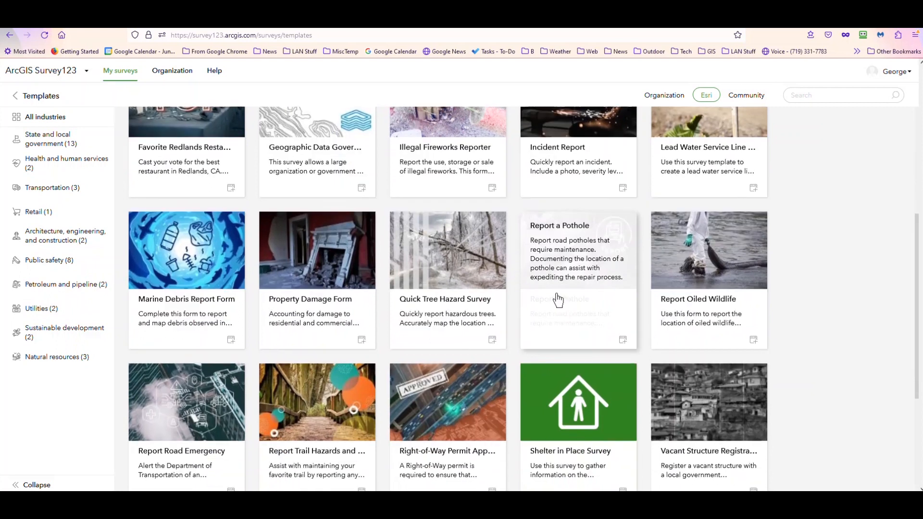
scroll(571, 356, down, 2)
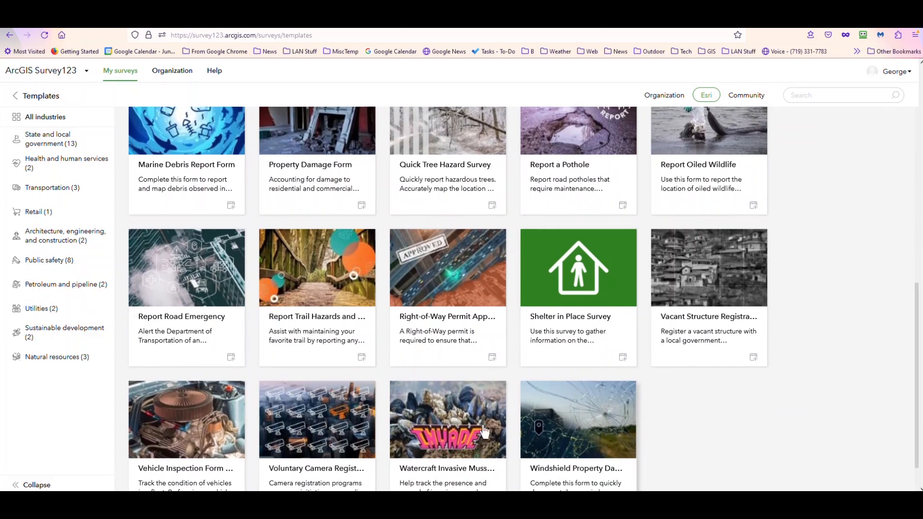
mouse_move(224, 308)
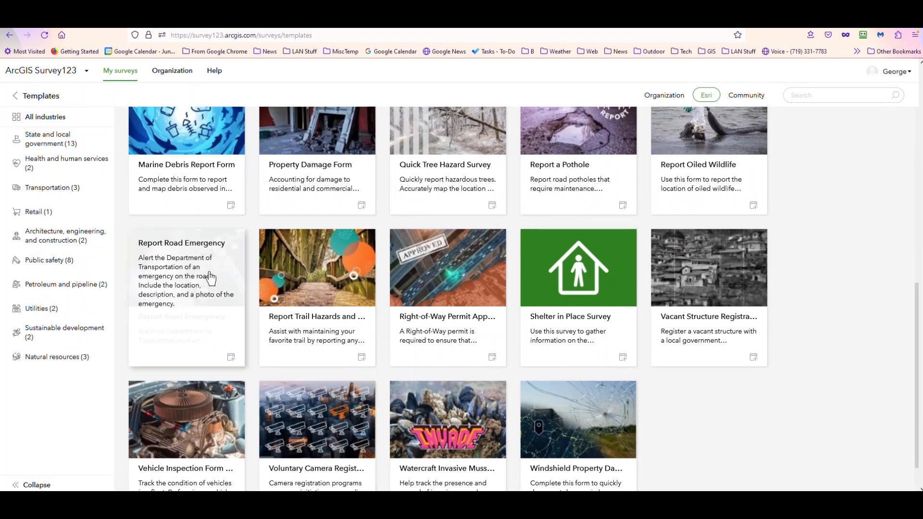
scroll(368, 313, up, 4)
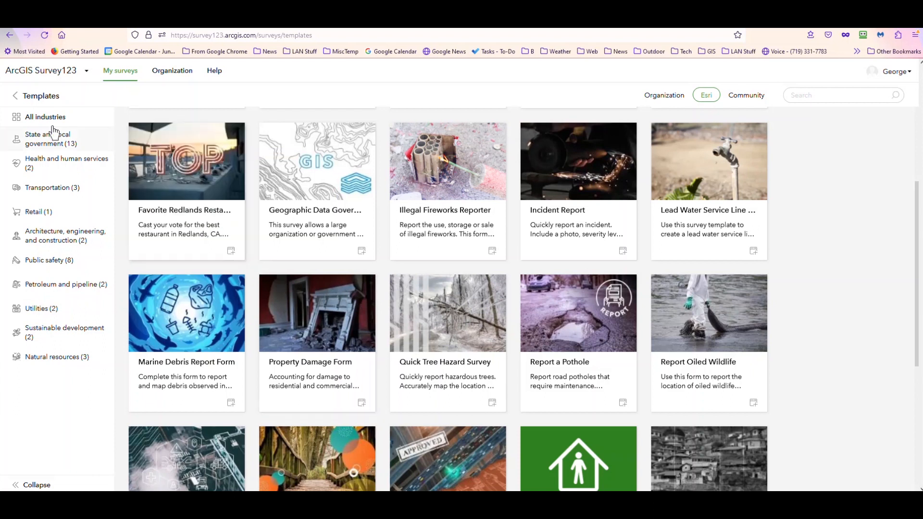
Leave the template gallery and start a blank survey in the web designer
click(17, 101)
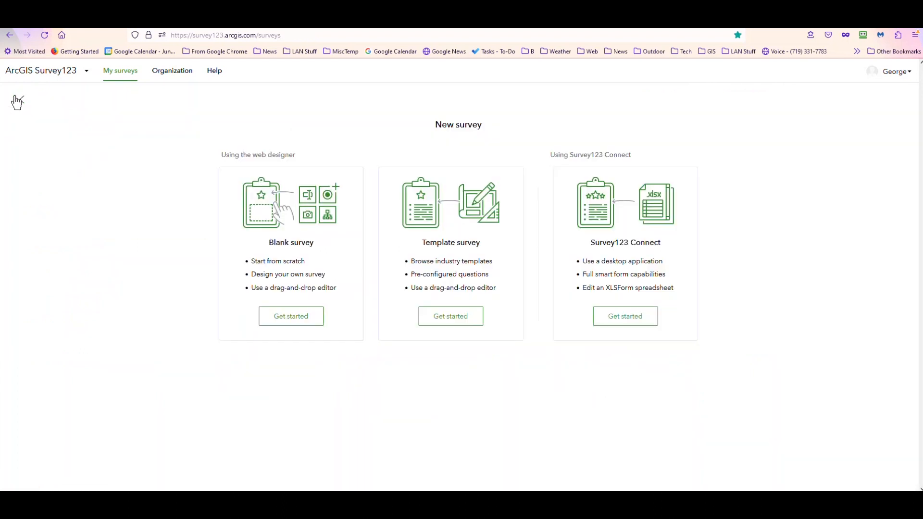
click(288, 318)
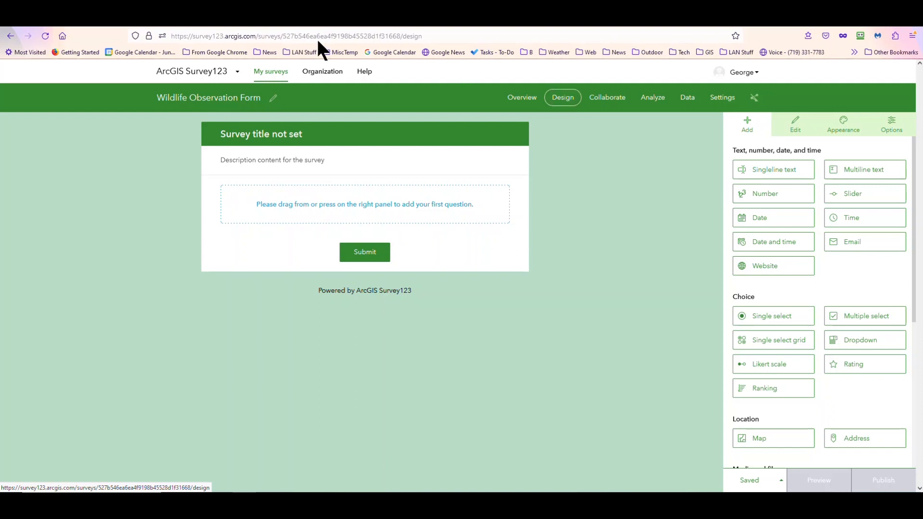
Open the ArcGIS Survey123 product overview page and read through its feature descriptions and How it works section
click(185, 72)
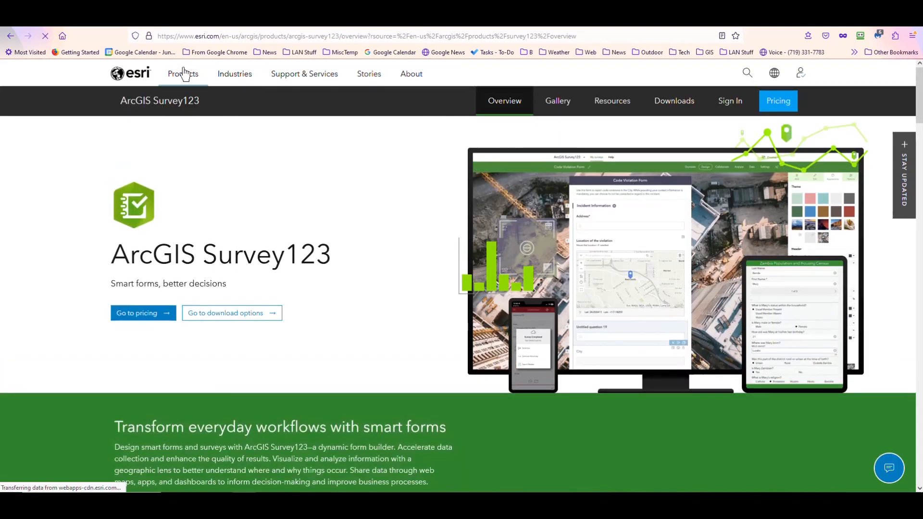
scroll(313, 173, down, 5)
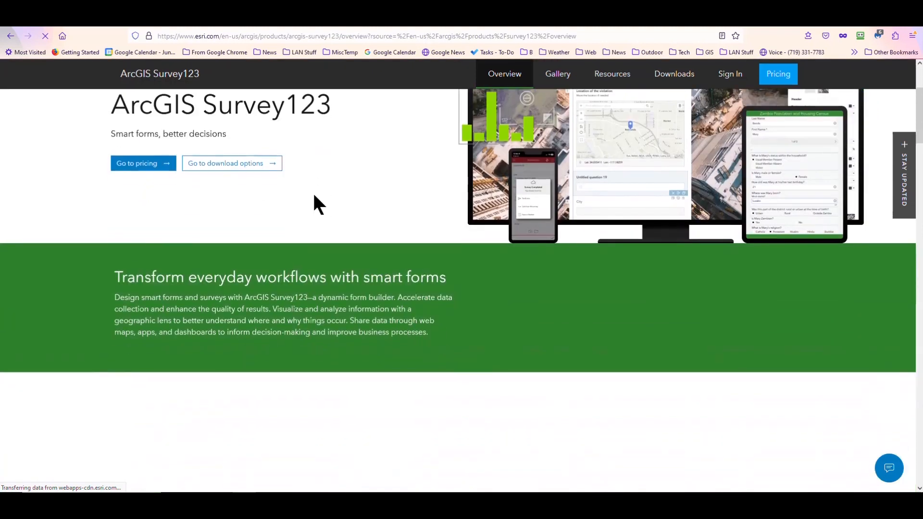
scroll(314, 197, down, 5)
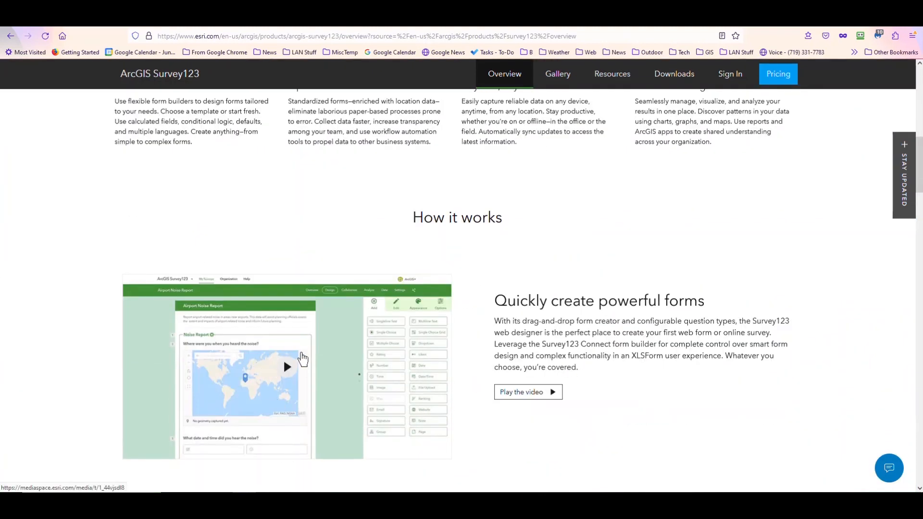
scroll(298, 351, up, 8)
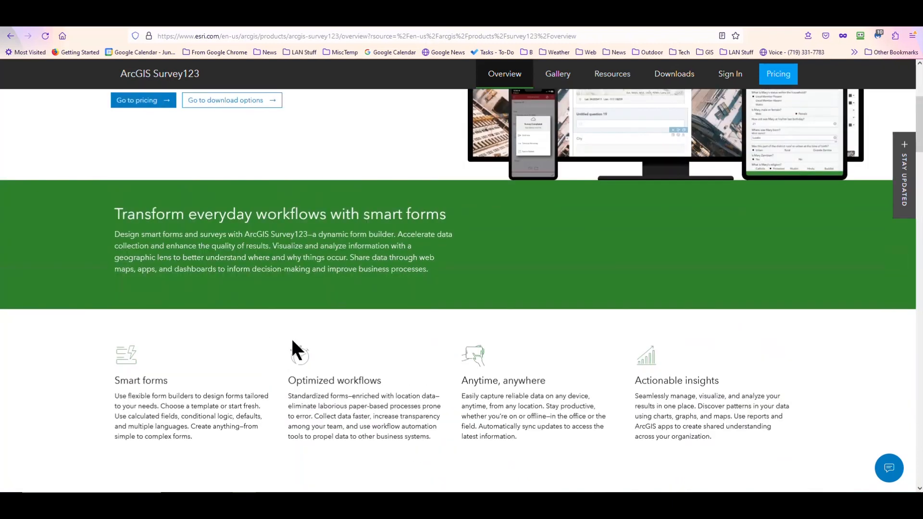
scroll(291, 340, up, 2)
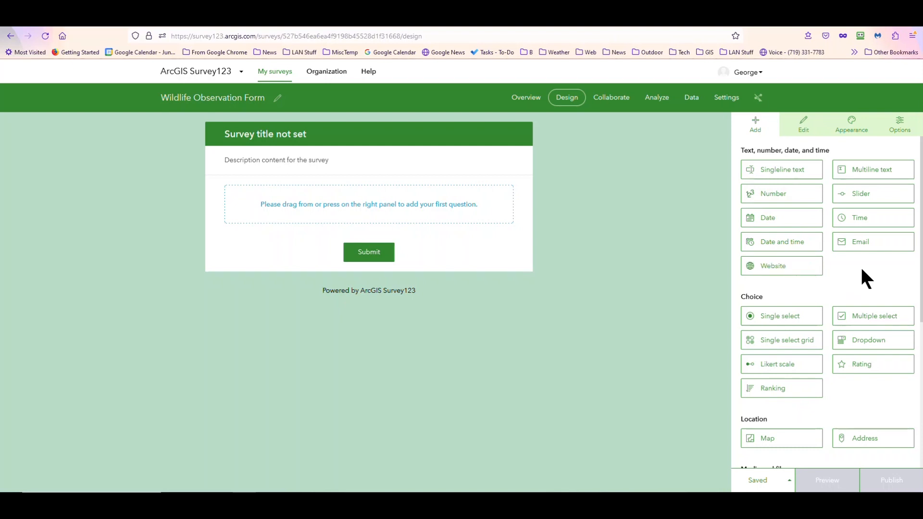
Review the question types and survey elements available for designing the Wildlife Observation Form
scroll(861, 271, down, 2)
scroll(861, 270, down, 4)
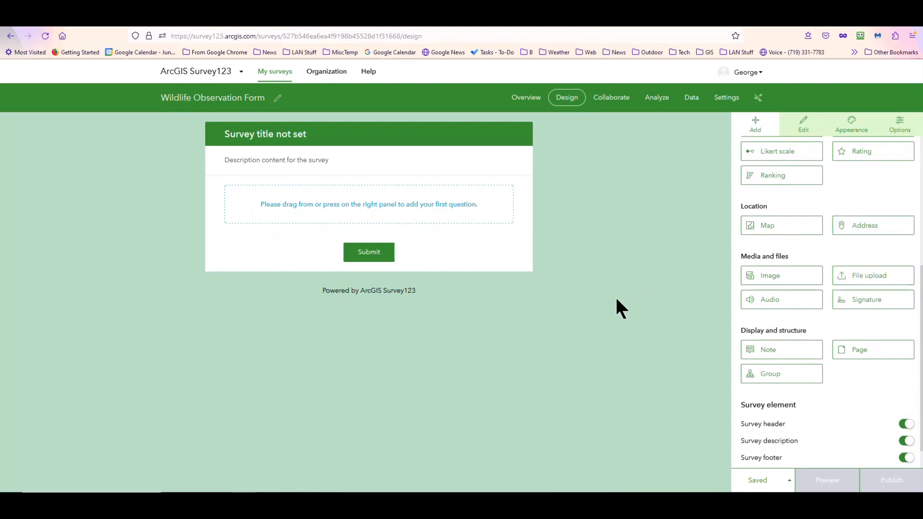
Add a singleline text question as the survey's first question and label it "Name"
scroll(812, 298, up, 5)
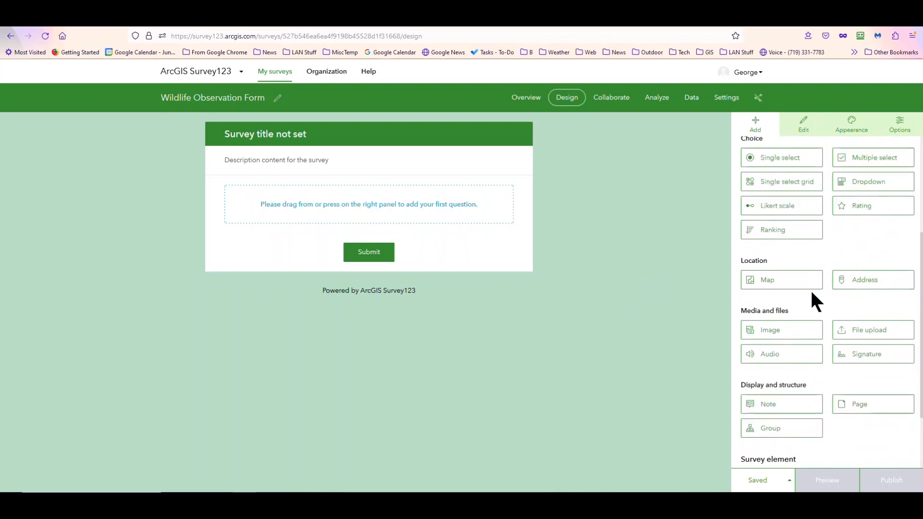
scroll(812, 298, up, 2)
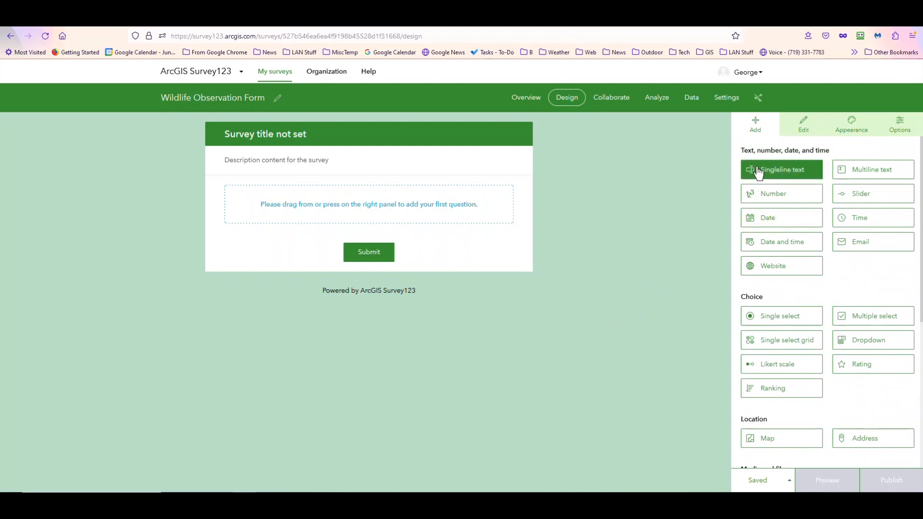
drag(760, 173, 261, 186)
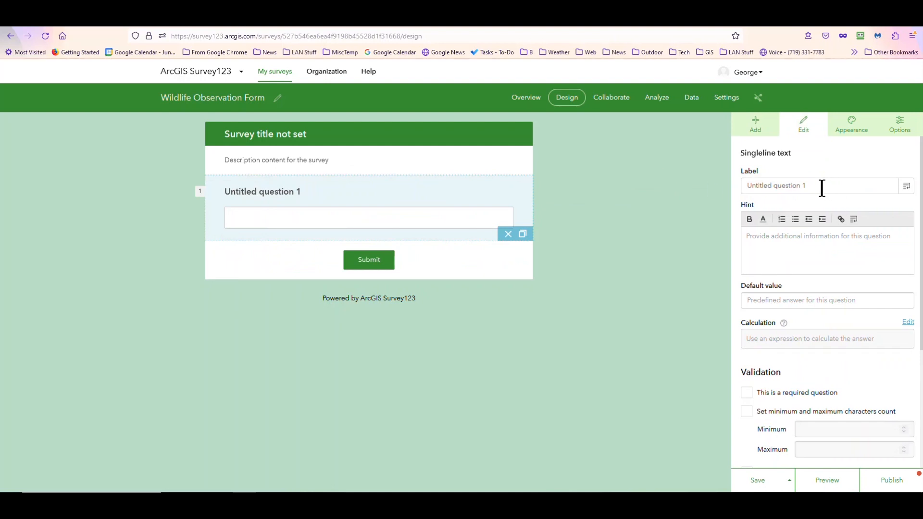
drag(809, 185, 703, 185)
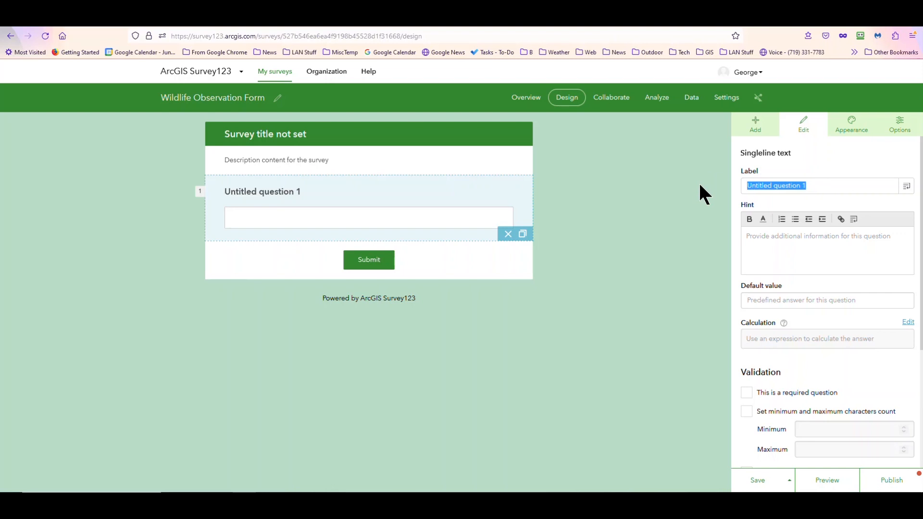
text(Name)
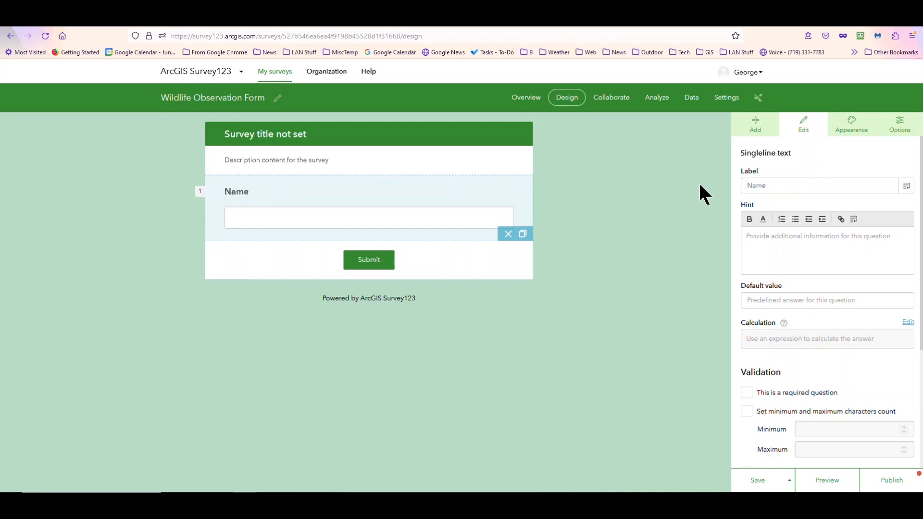
Give the Name question the hint "Lastname, Firstname" and make it a required question
click(774, 237)
text(Las)
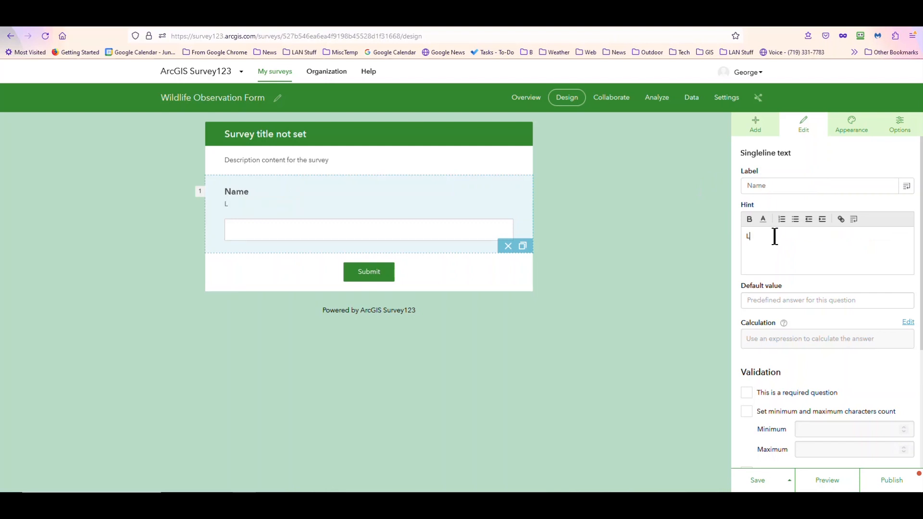
text(, Firstname)
scroll(802, 244, down, 3)
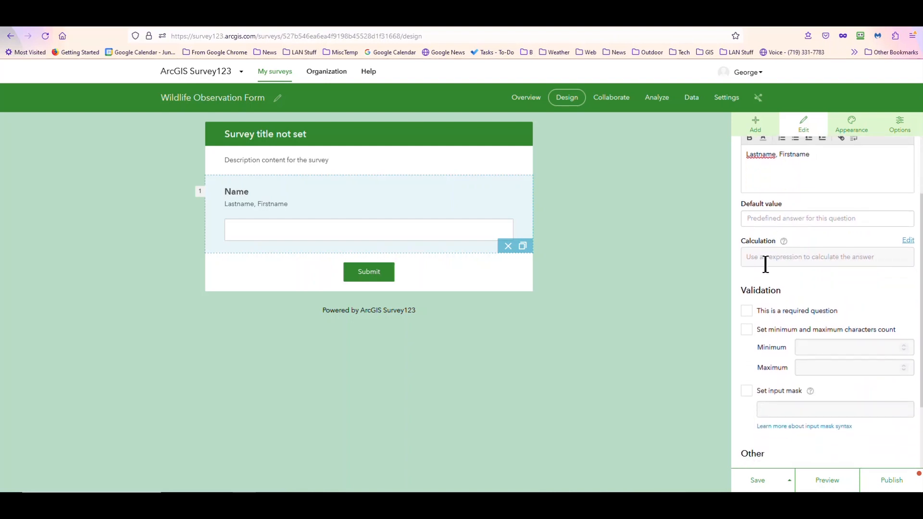
scroll(775, 276, down, 2)
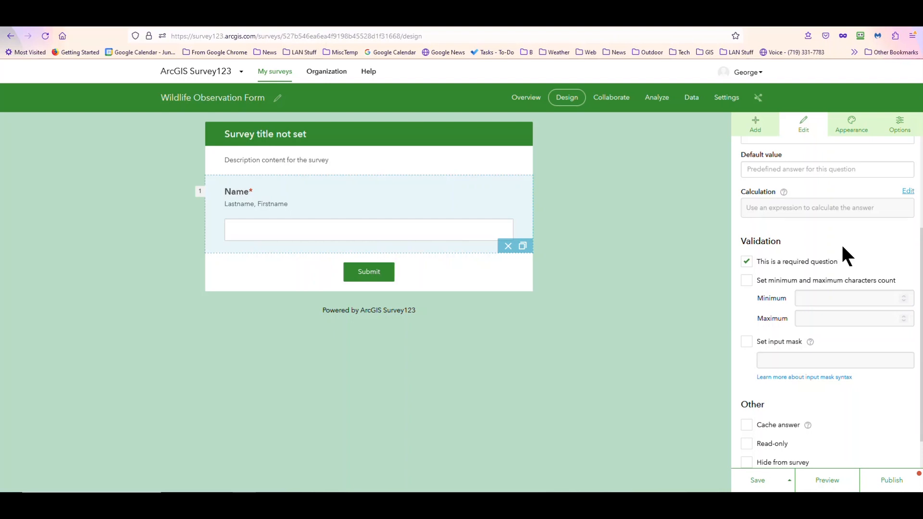
scroll(805, 288, down, 1)
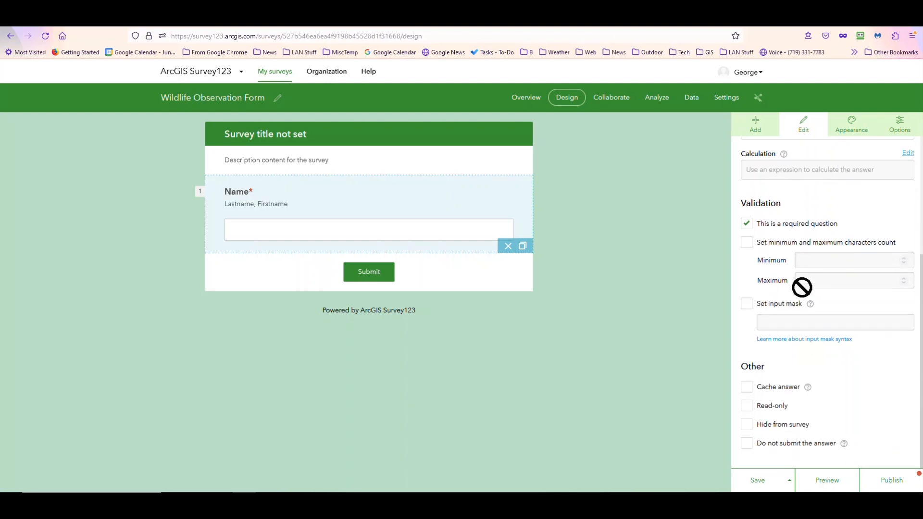
Add a date question below the Name question and label it "Date of Submission"
click(754, 126)
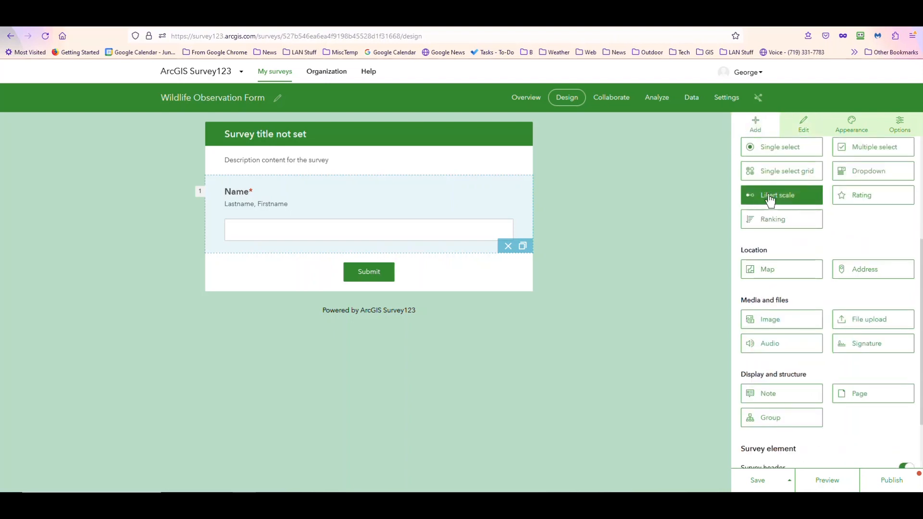
scroll(783, 233, up, 3)
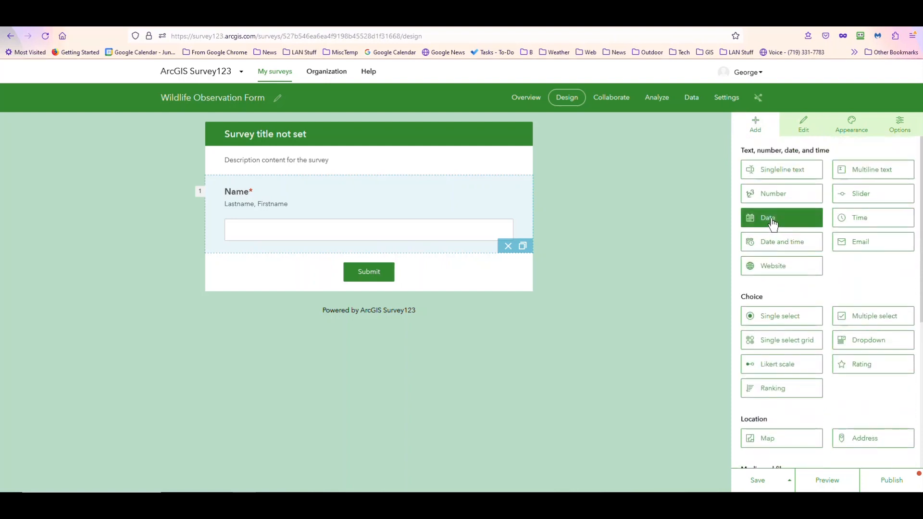
drag(772, 226, 353, 270)
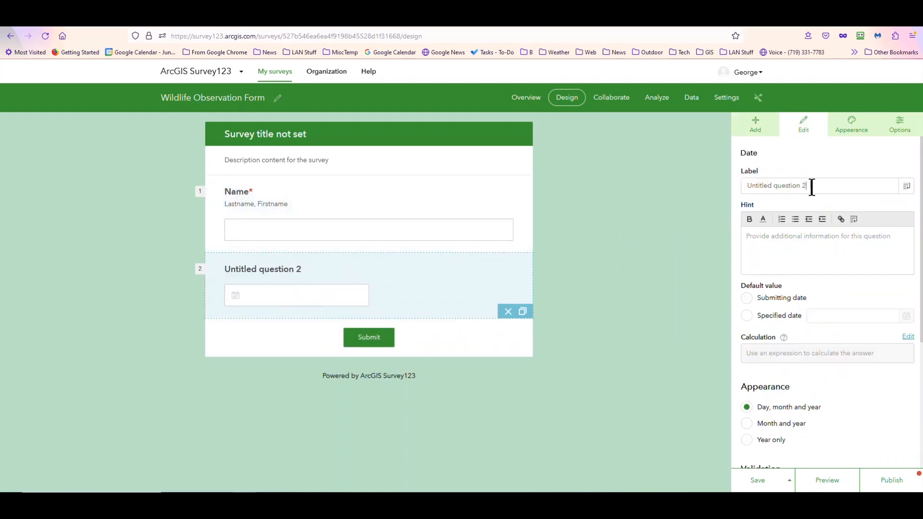
drag(809, 188, 677, 206)
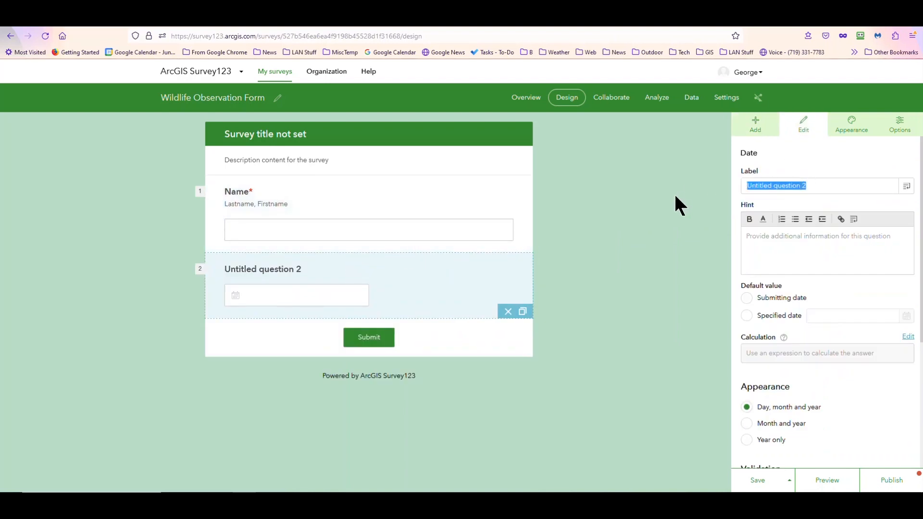
text(Da)
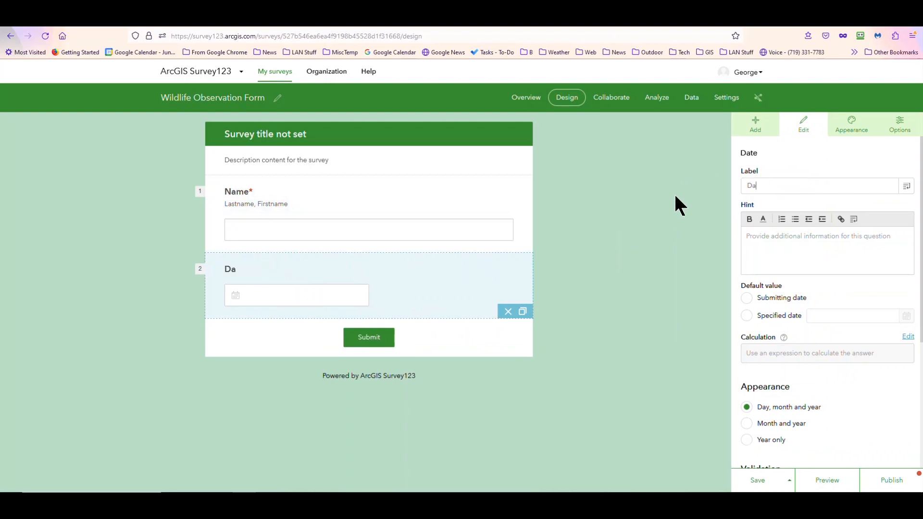
text(te of Submission)
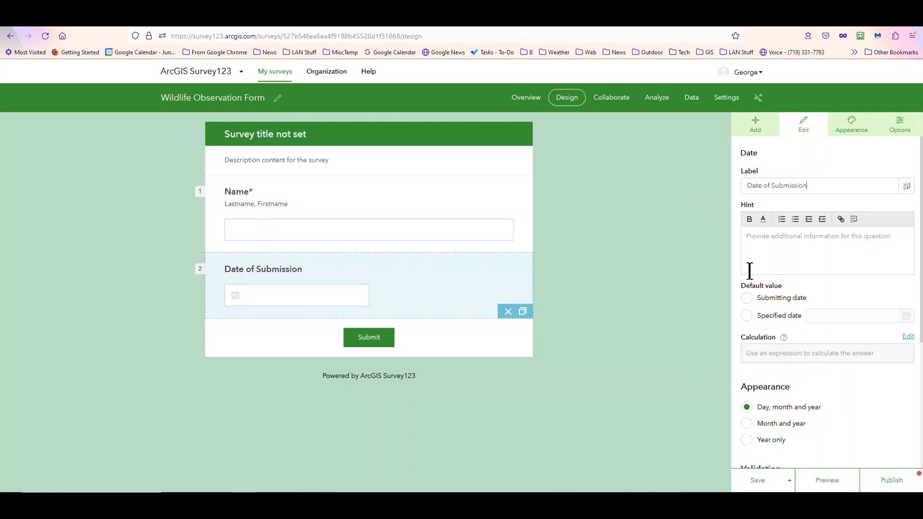
Default the Date of Submission question to the submitting date and make it required
click(751, 301)
scroll(780, 241, down, 3)
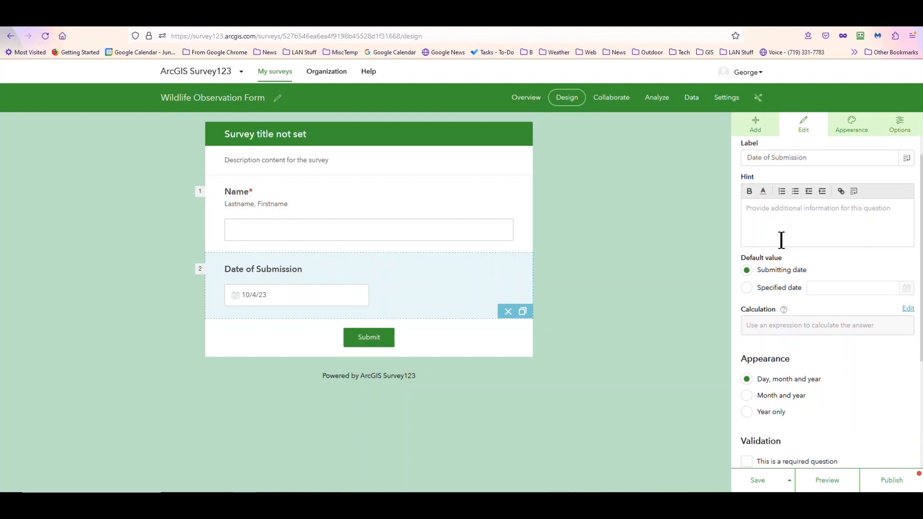
scroll(800, 257, down, 3)
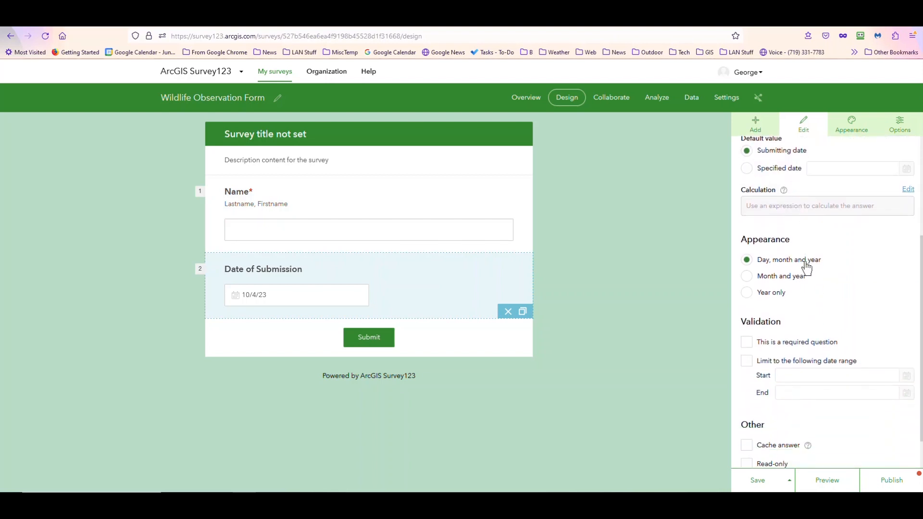
click(746, 302)
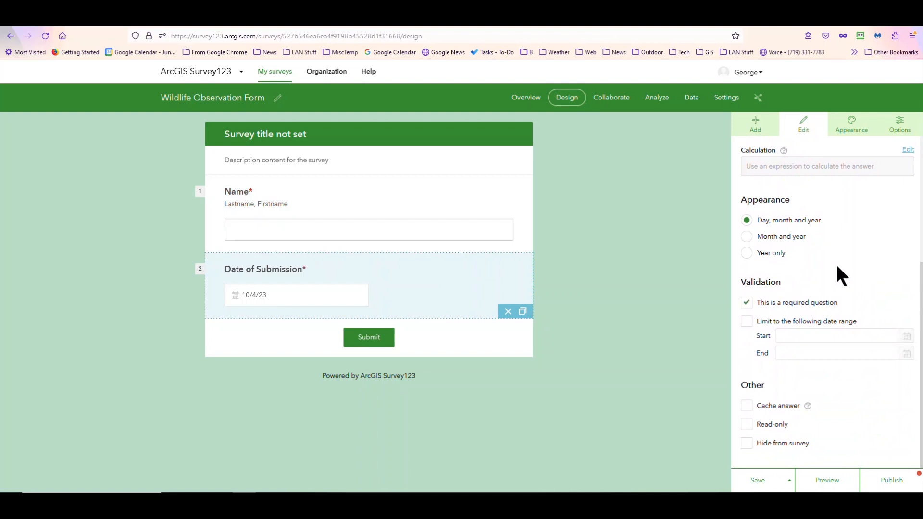
scroll(837, 267, up, 5)
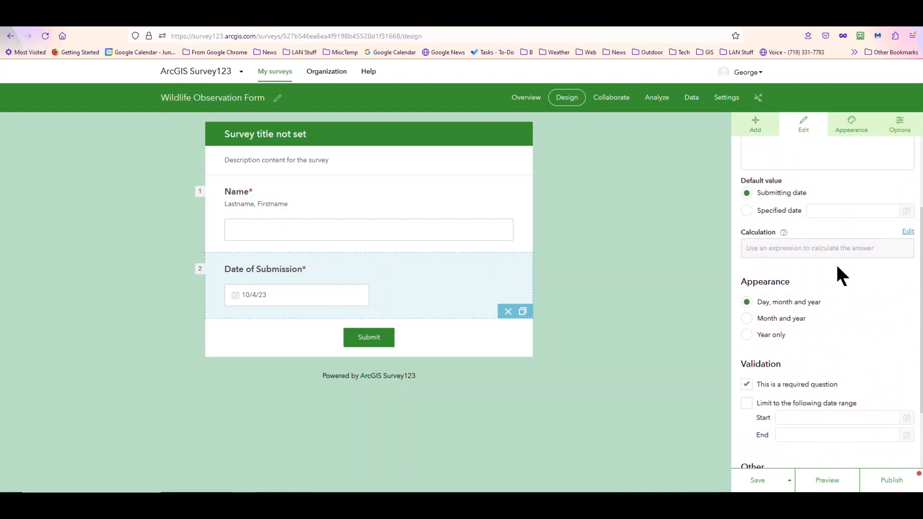
Add another date question below Date of Submission and label it "Date of Observation"
click(756, 125)
drag(761, 196, 271, 338)
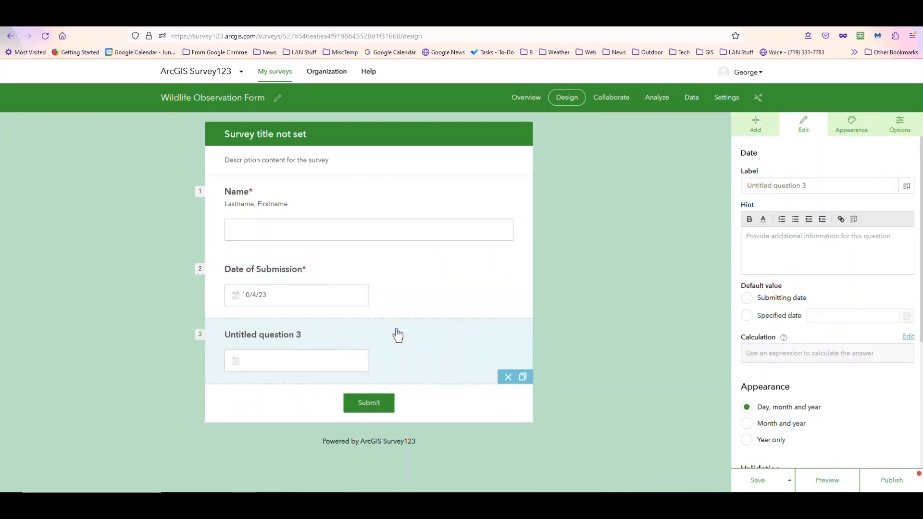
triple_click(776, 186)
text(Date)
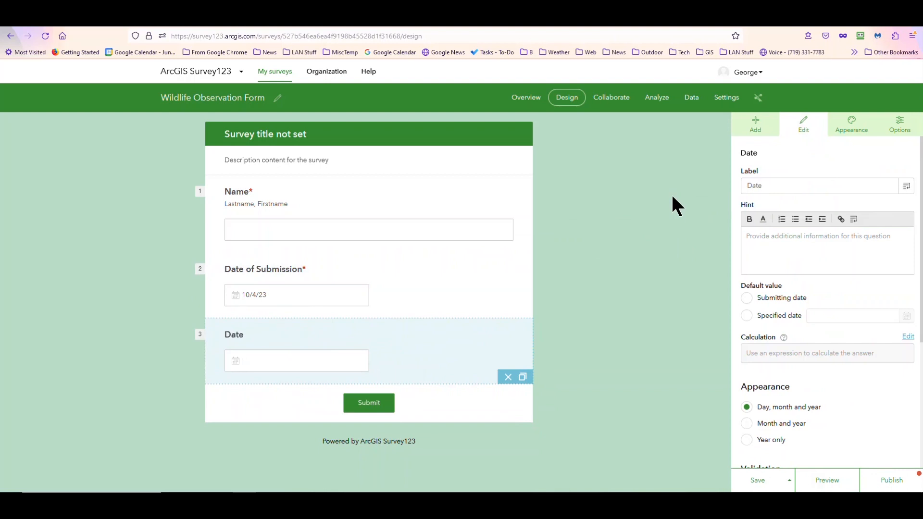
text( join)
key(BackSpace)
key(BackSpace)
key(BackSpace)
text(of Observation)
Give the Date of Observation question the hint "When did you see the critter?" and make it required
click(762, 244)
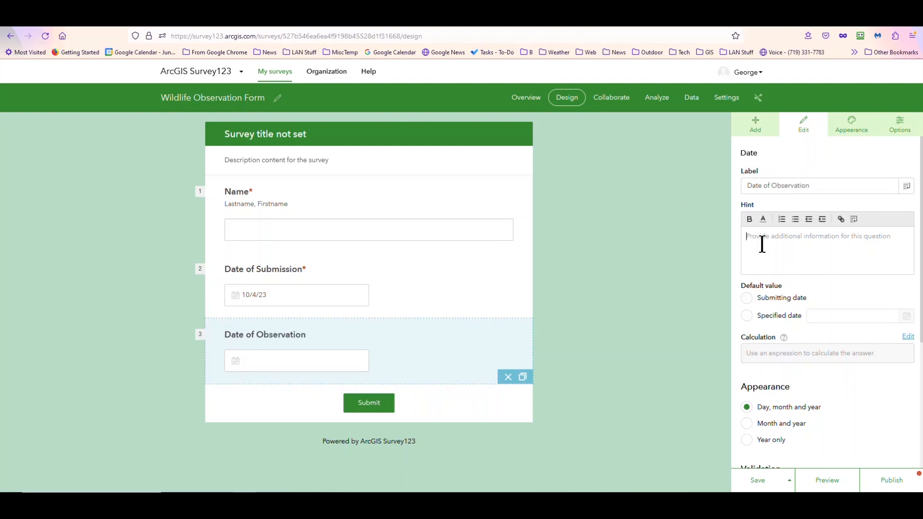
text(W)
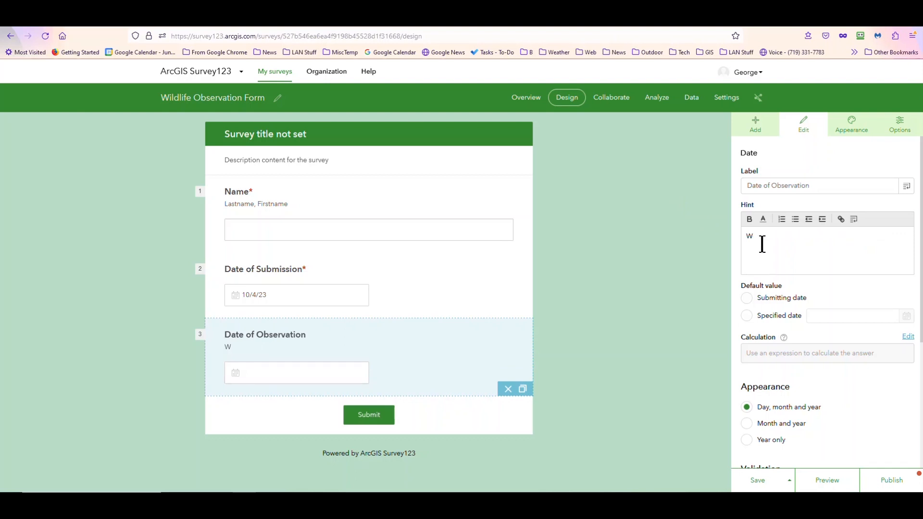
text(hen did you see the critter?)
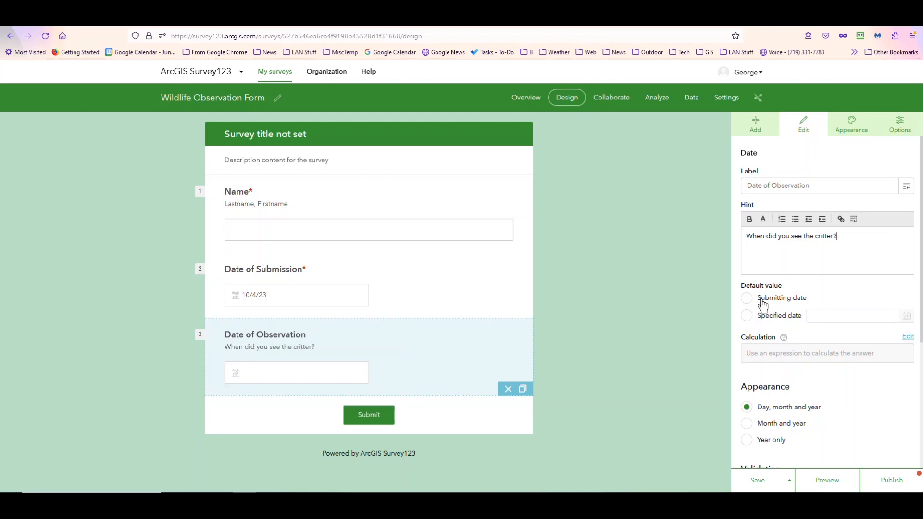
scroll(762, 298, down, 2)
scroll(759, 295, down, 2)
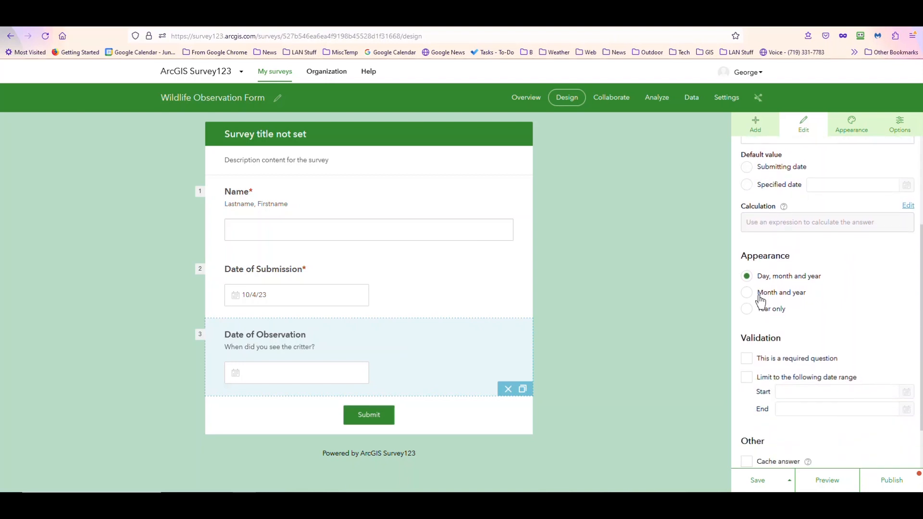
scroll(761, 302, down, 1)
scroll(758, 292, down, 1)
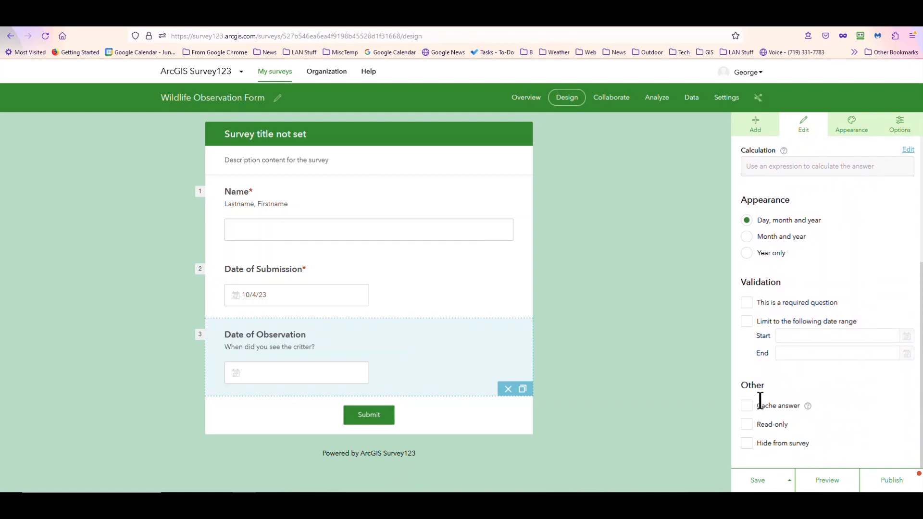
scroll(801, 313, up, 2)
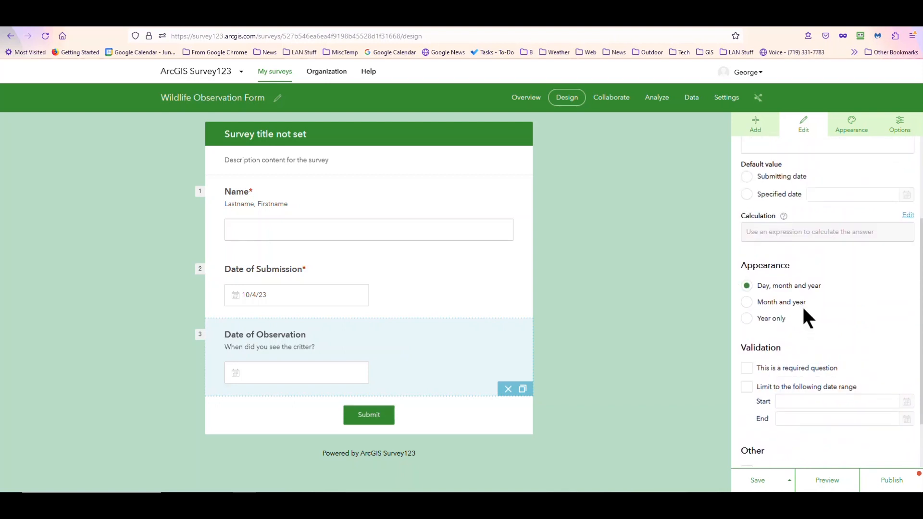
click(746, 369)
scroll(806, 317, down, 1)
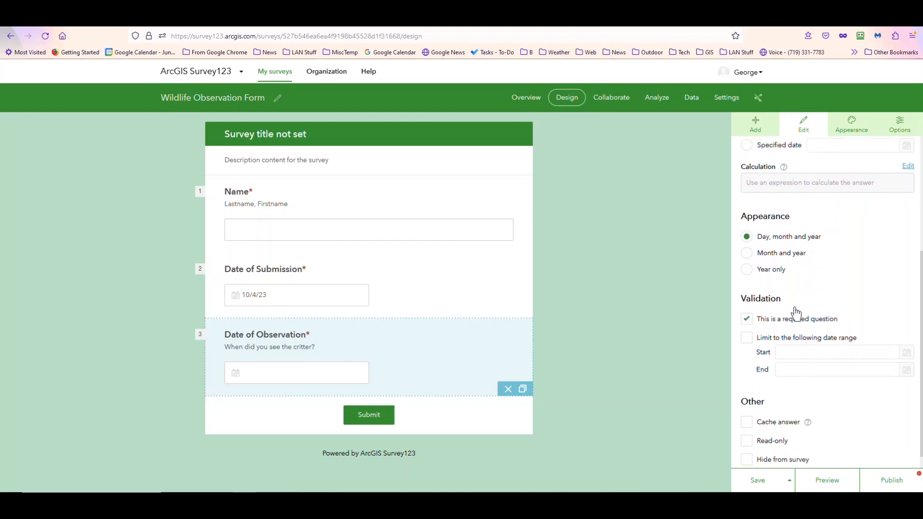
Add a multiline text question below Date of Observation and label it "Describe the Animal"
click(755, 126)
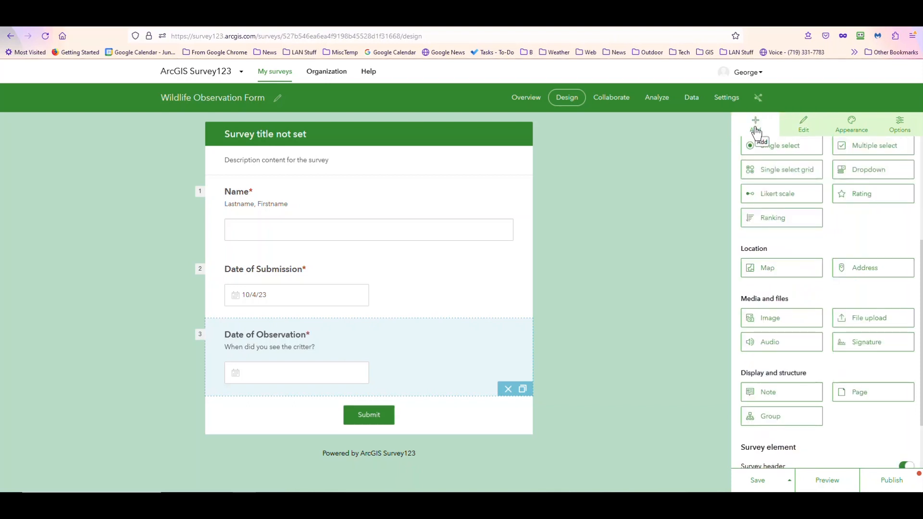
scroll(860, 230, up, 3)
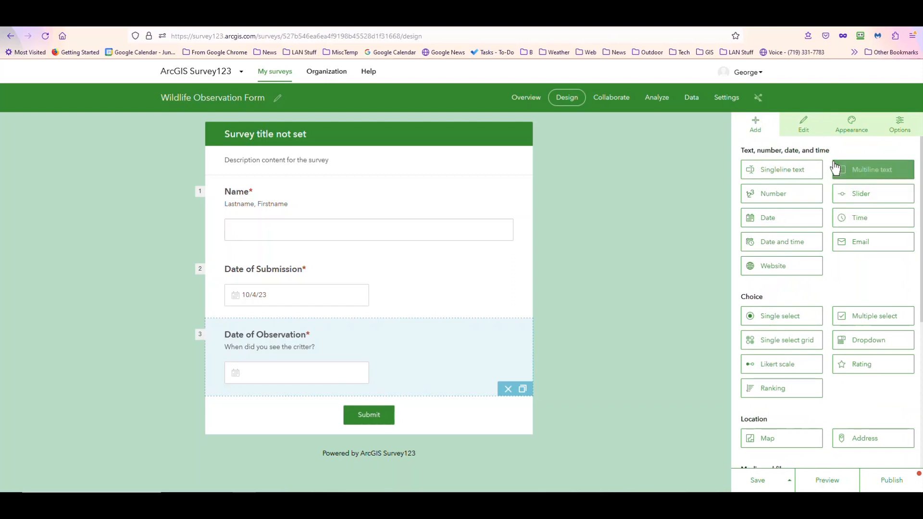
drag(843, 175, 269, 418)
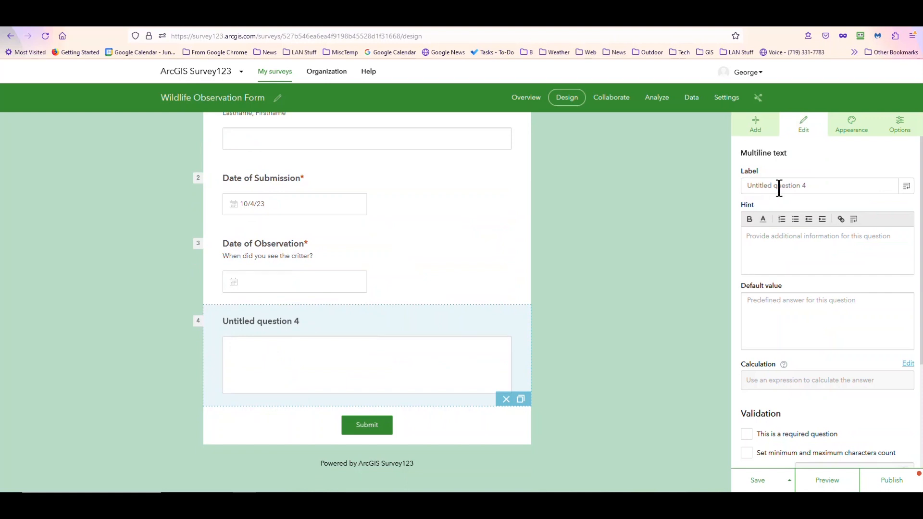
drag(809, 183, 716, 186)
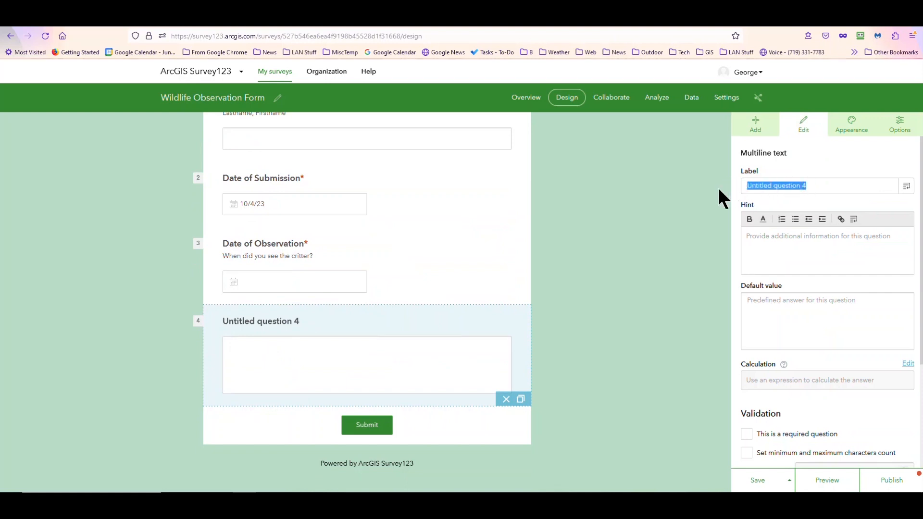
text(Des)
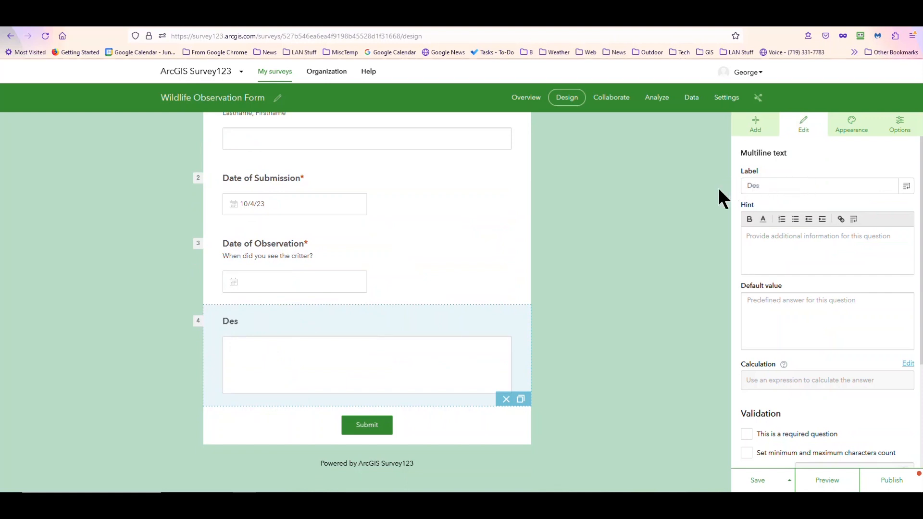
text(cribe the Animal)
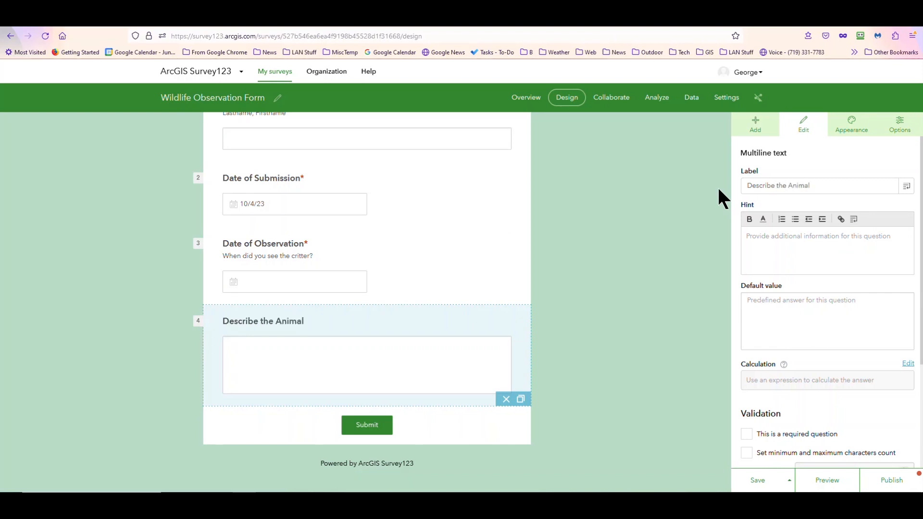
Give the Describe the Animal question the hint "Size, color, sex" and make it required
click(775, 248)
text(Size, color)
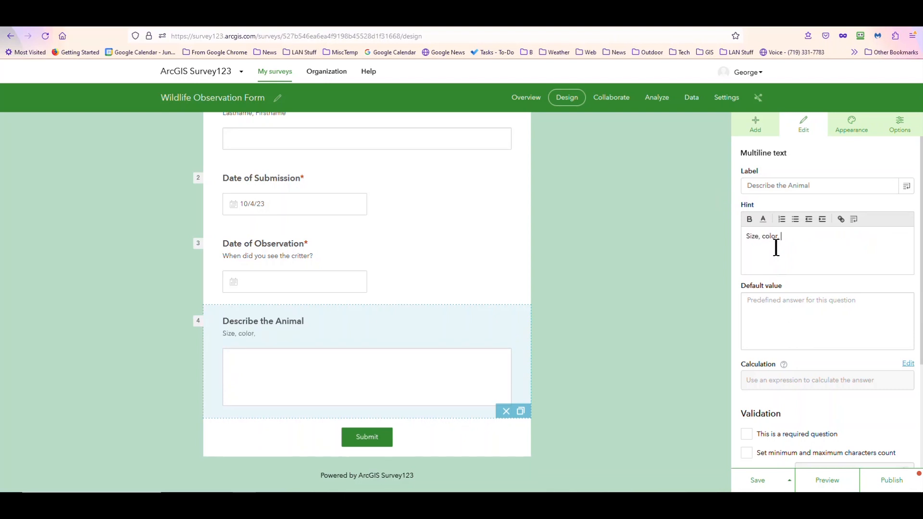
text(, sex)
scroll(774, 315, down, 3)
scroll(776, 320, down, 1)
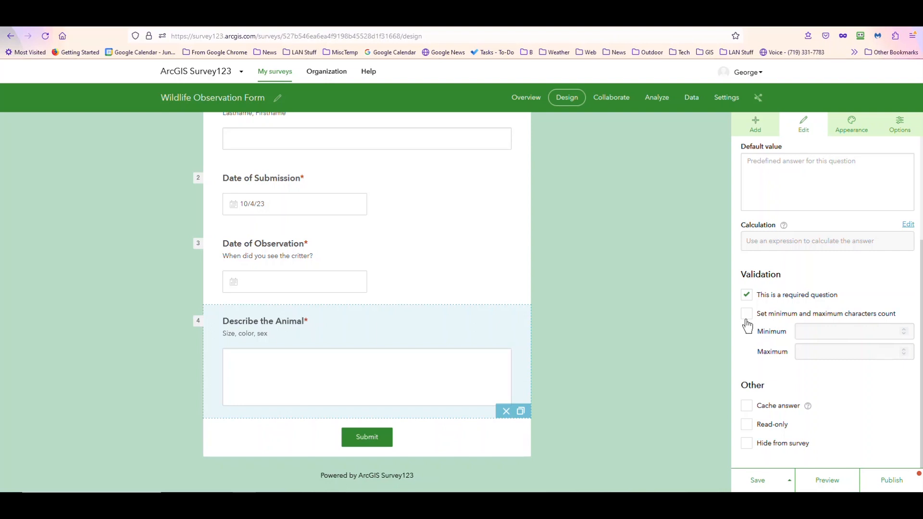
Add a dropdown question below Describe the Animal and label it "Species Choices"
click(755, 126)
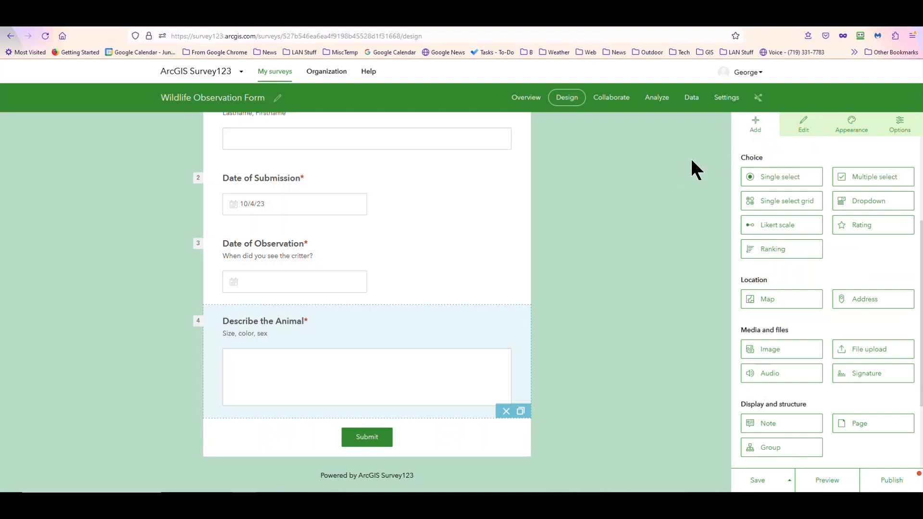
scroll(836, 269, up, 3)
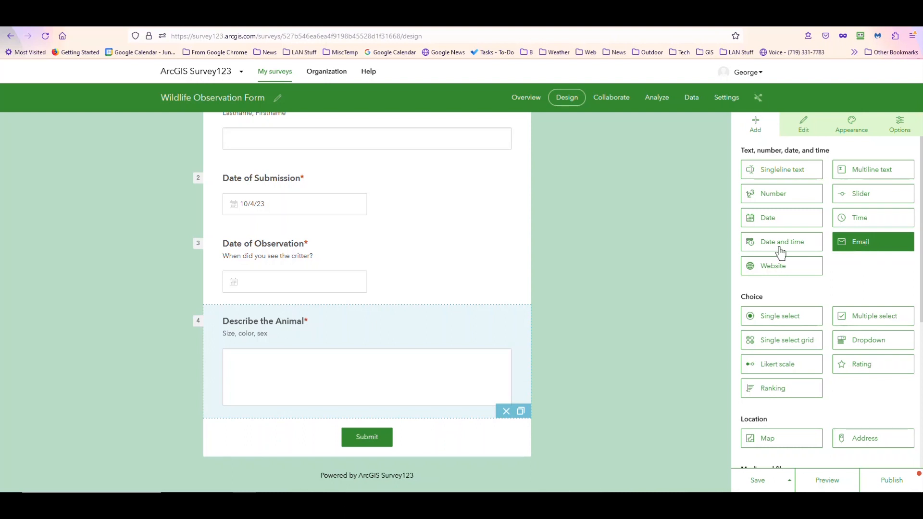
scroll(469, 268, down, 1)
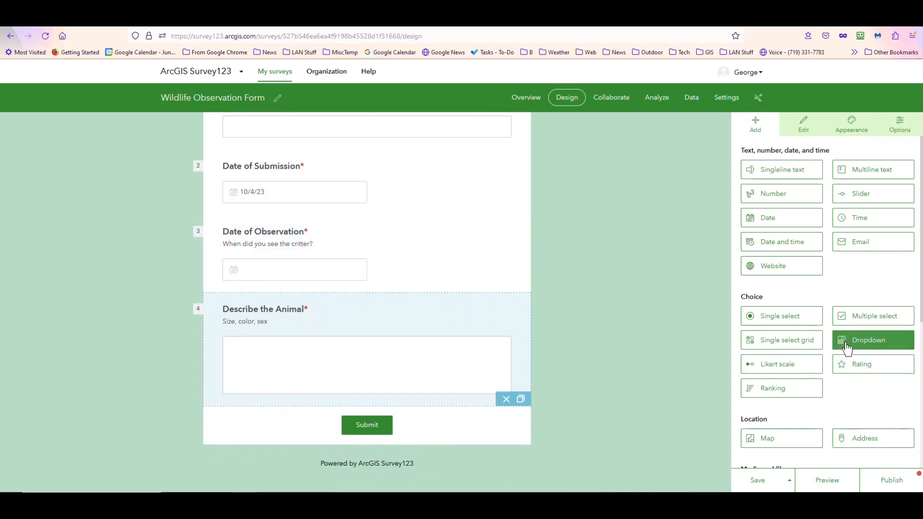
drag(844, 345, 302, 423)
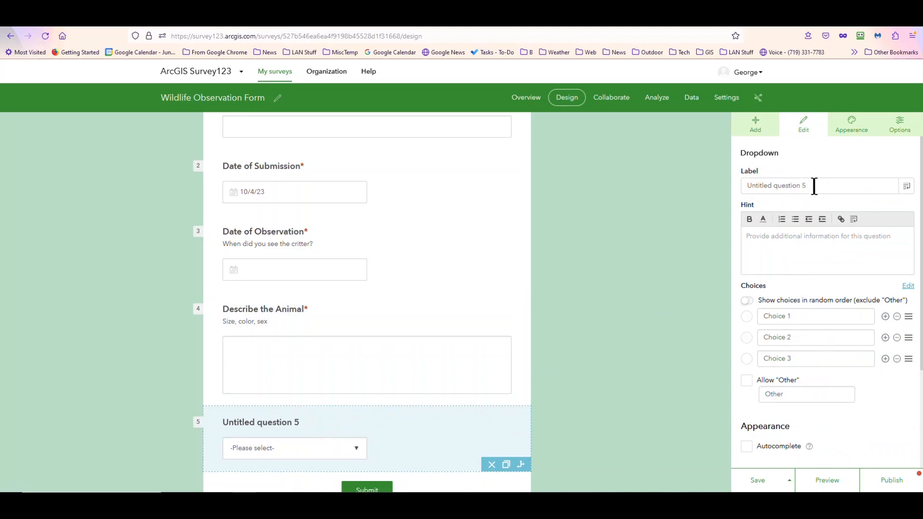
drag(814, 187, 705, 192)
text(Species)
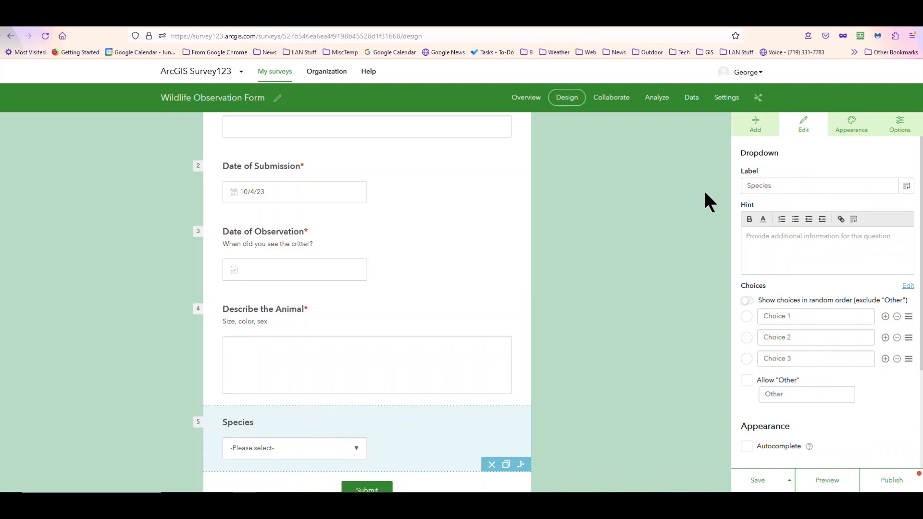
text( Choices)
key(Tab)
Give the Species Choices question the hint "Choose species from dropdown"
click(752, 237)
text(Choose sp)
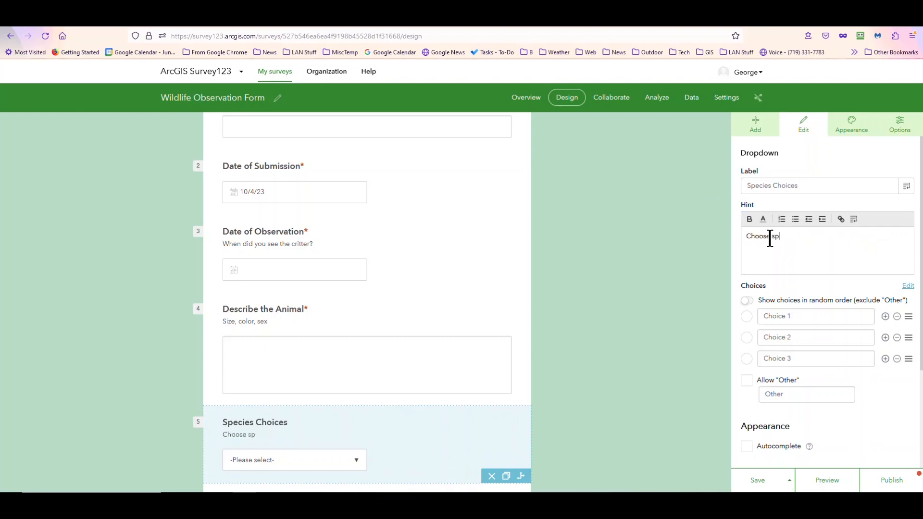
text(ecies from dropdown)
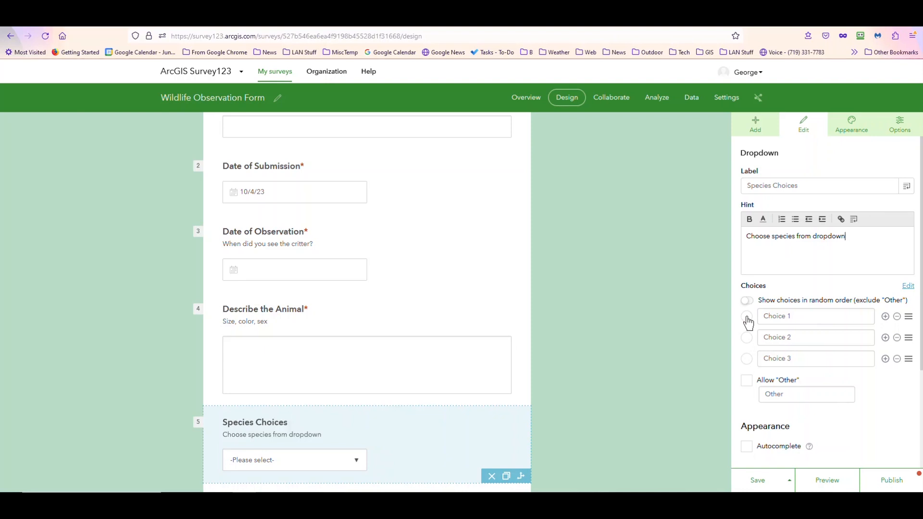
Set the Species Choices options to Bear, Racoon and Skunk, and allow an "Other" answer
click(800, 317)
text(Bear)
click(788, 336)
text(Racoon)
click(816, 358)
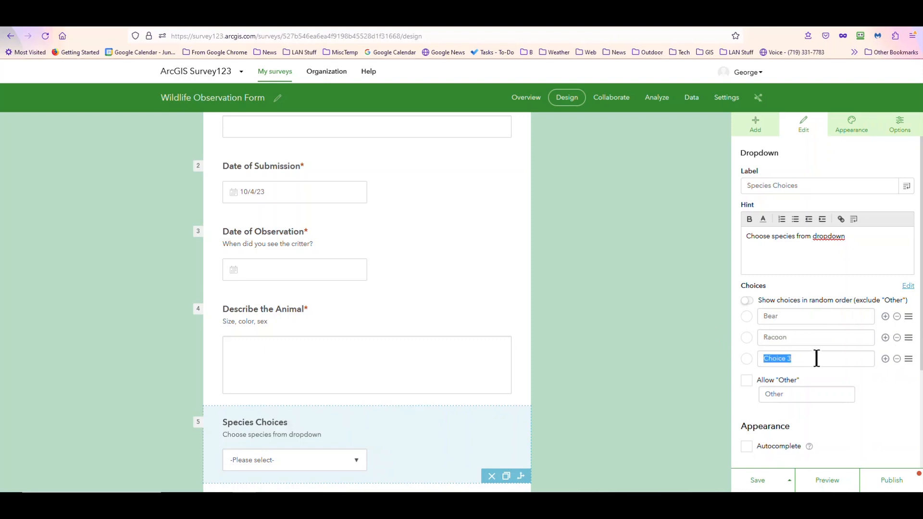
text(Skunk)
click(746, 384)
Make the Species Choices question required
scroll(801, 354, down, 1)
scroll(797, 341, down, 2)
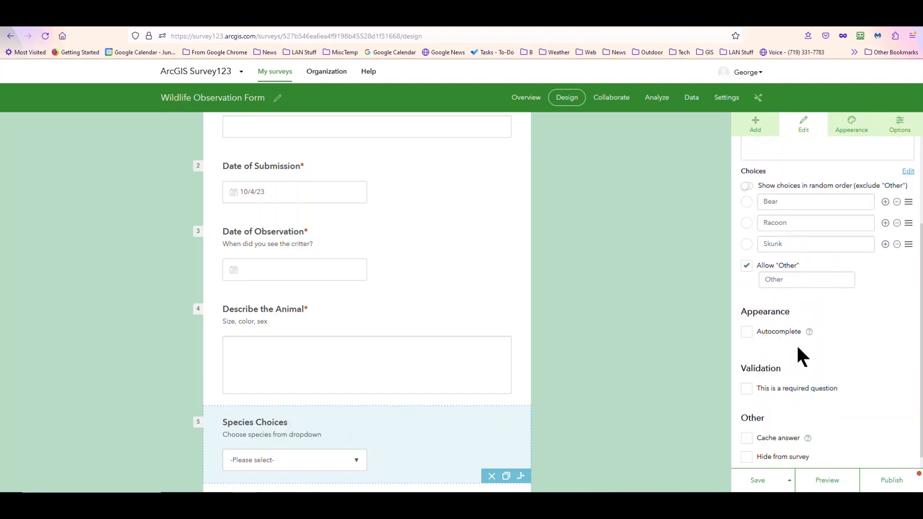
scroll(793, 351, down, 1)
click(746, 377)
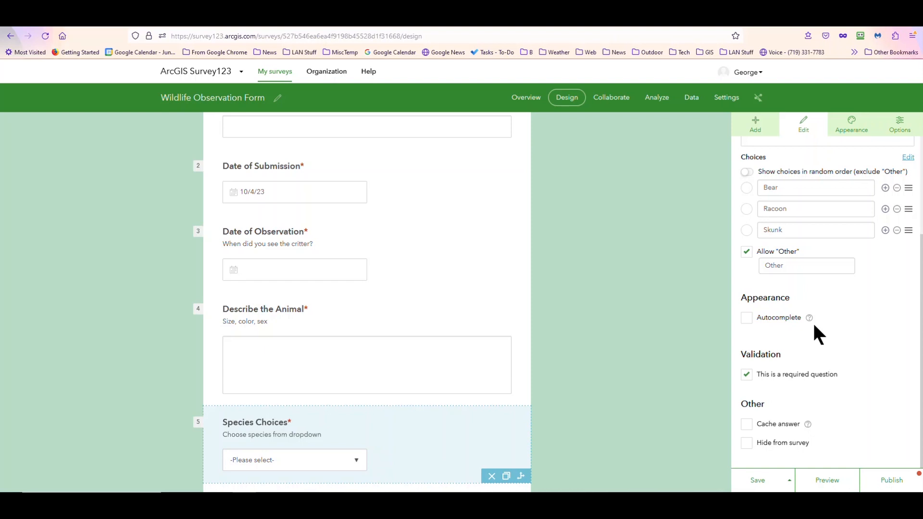
Add a multiline text question below Species Choices and label it "Where did you see it"
scroll(396, 293, down, 2)
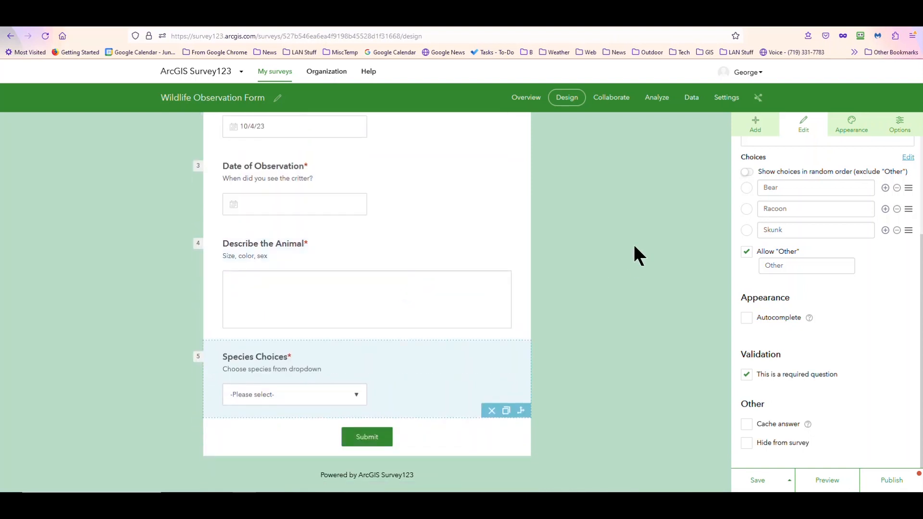
click(755, 123)
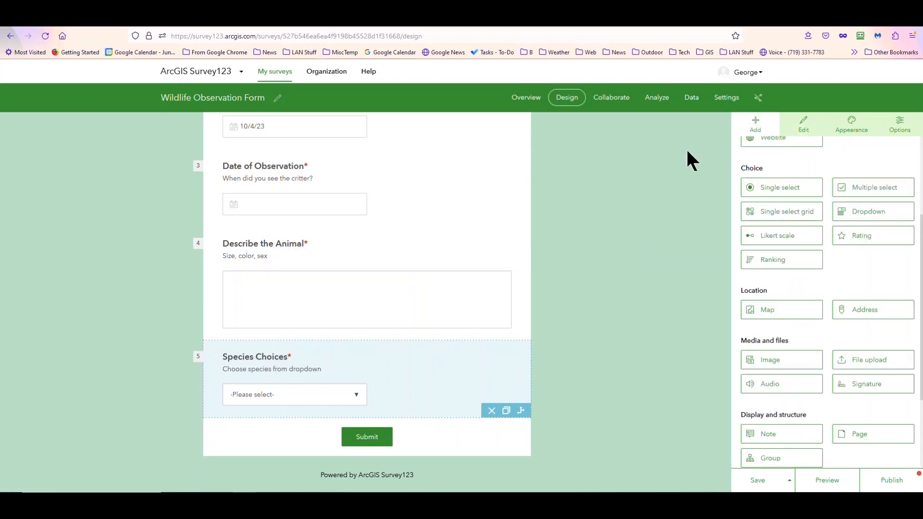
scroll(651, 206, up, 3)
scroll(692, 236, down, 2)
scroll(829, 264, up, 3)
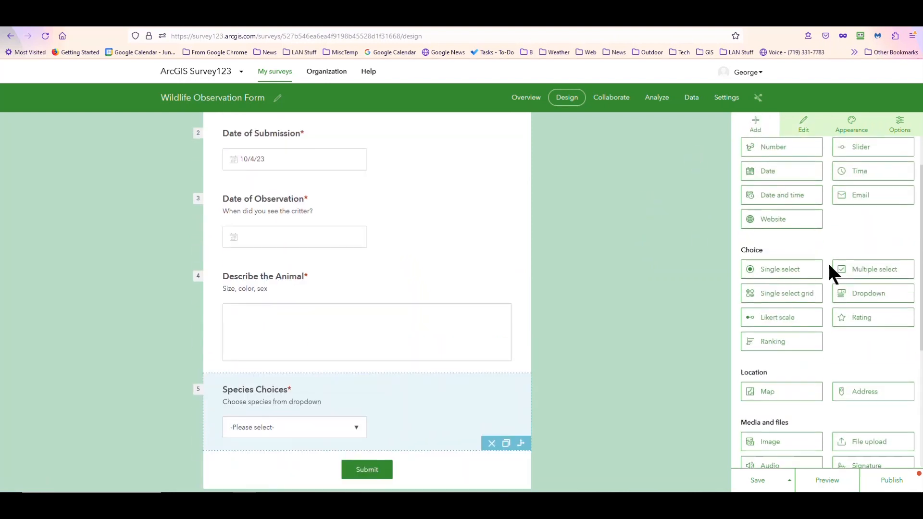
scroll(831, 274, up, 1)
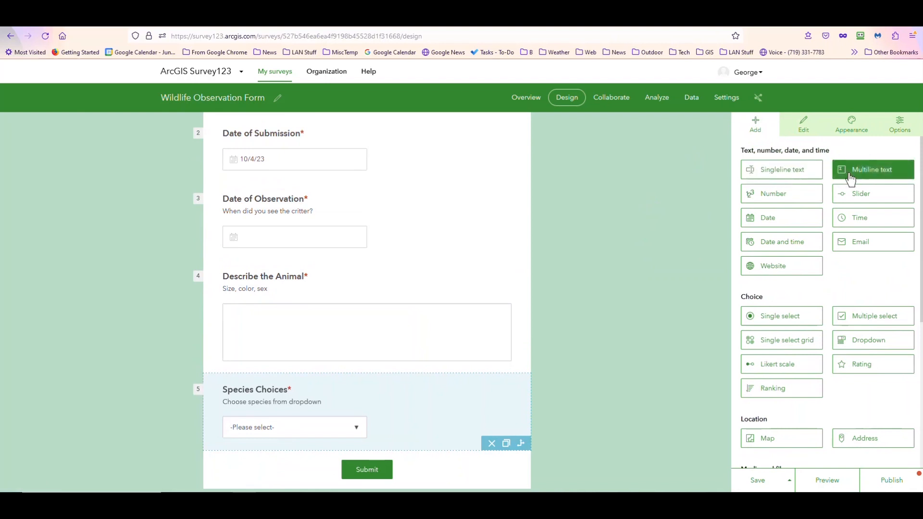
drag(849, 178, 262, 409)
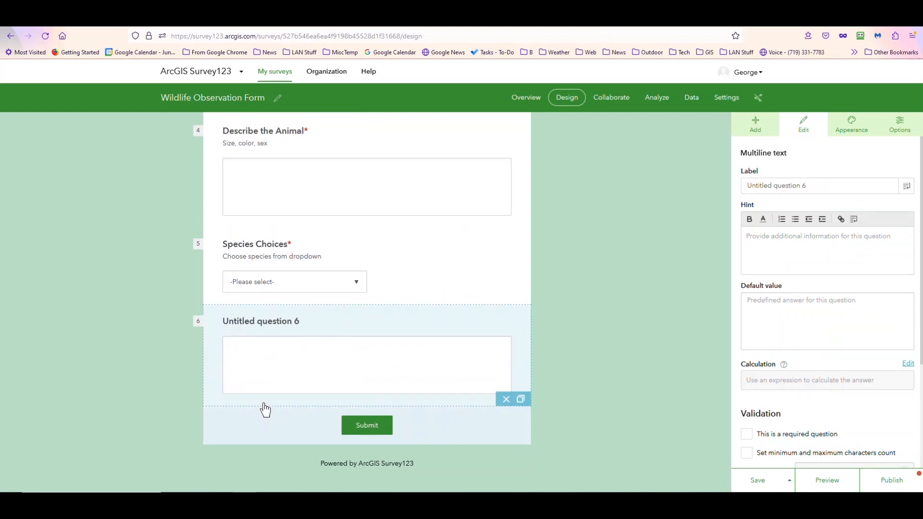
click(816, 186)
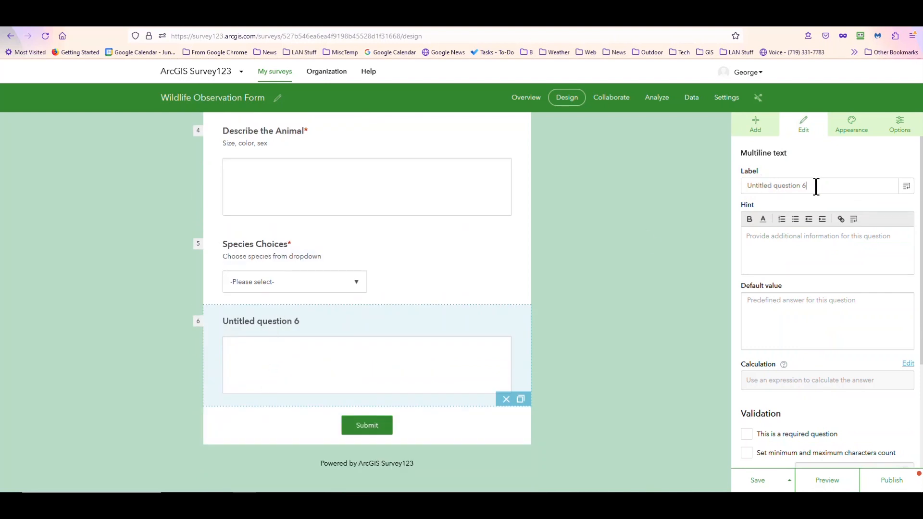
drag(815, 187, 737, 186)
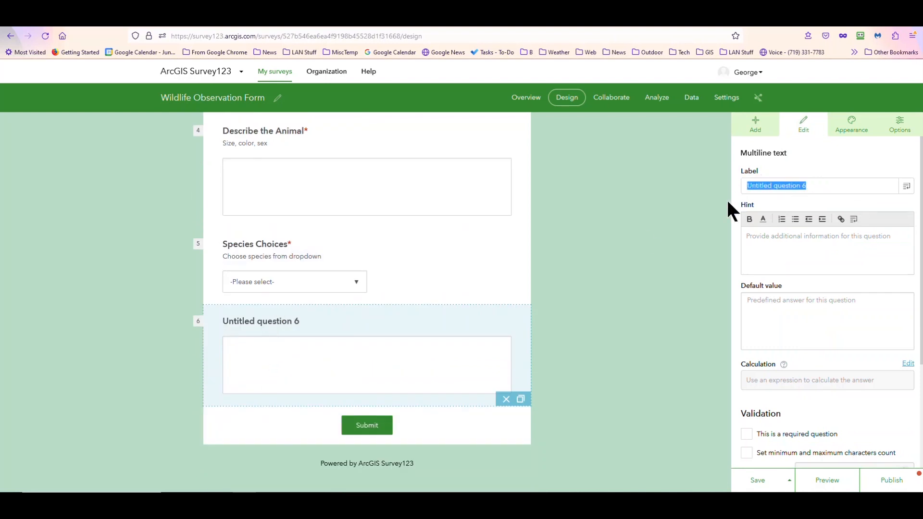
text(Where did you see)
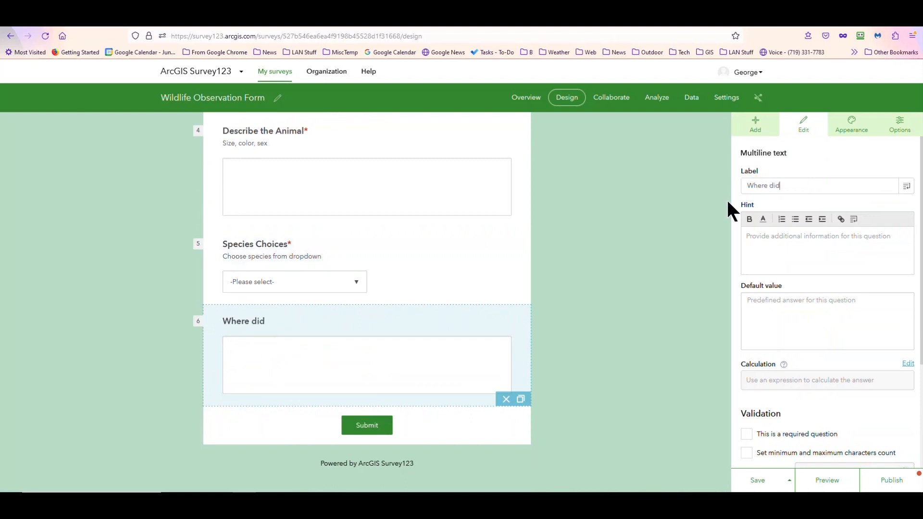
text(t)
Give the location question the hint "Give location by feature name and specifics (e.g. on north side of lake)"
text(G)
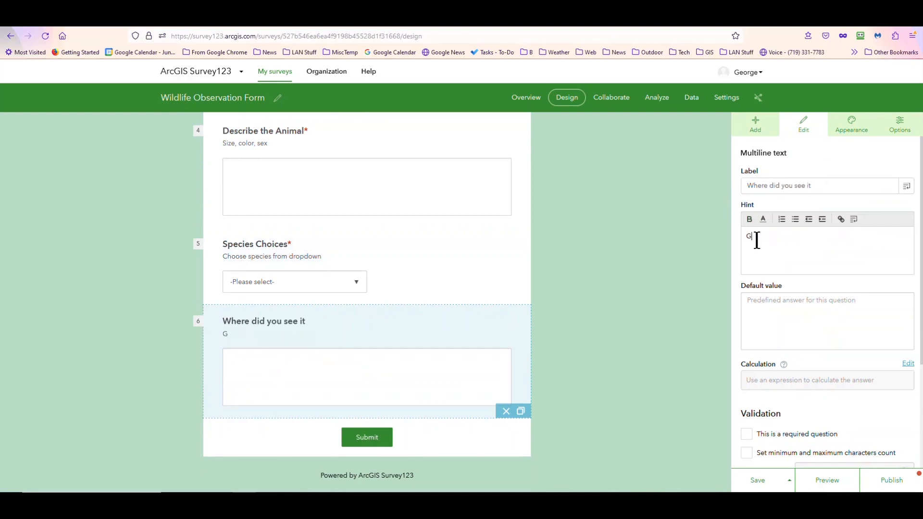
text(ive location by featu)
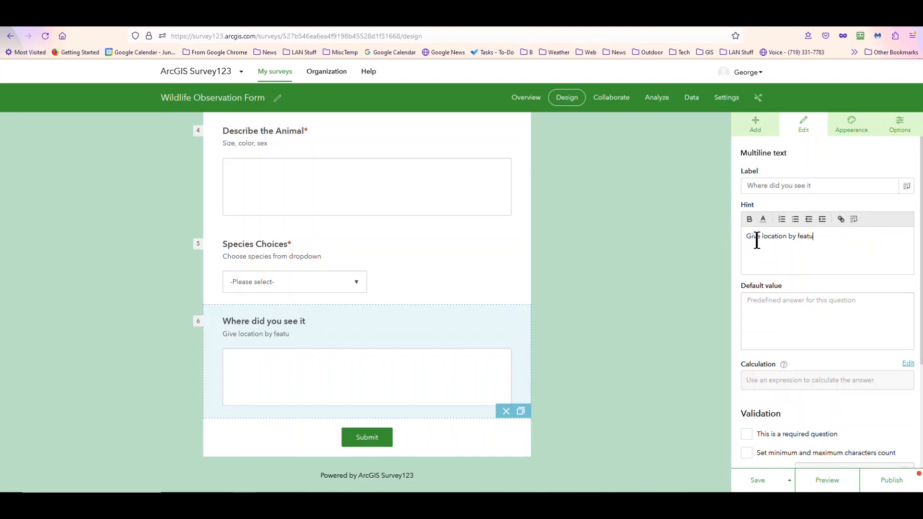
text(re name and specific)
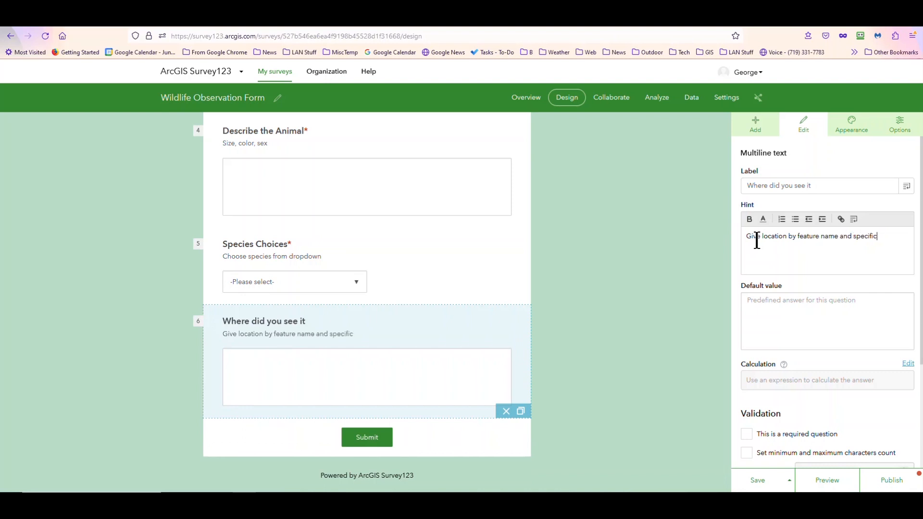
text(s (e.g. on north side of lake)
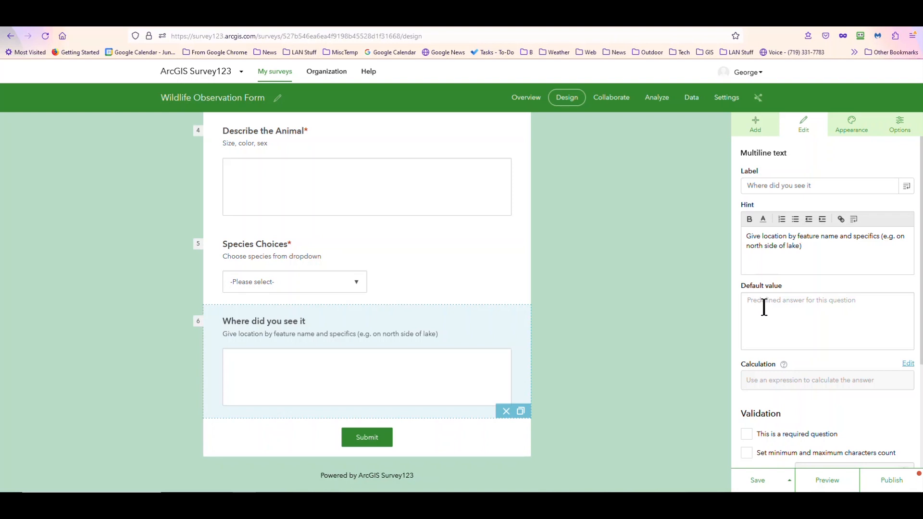
Make the "Where did you see it" question required and limit its answer to a maximum of 300 characters
scroll(764, 306, down, 2)
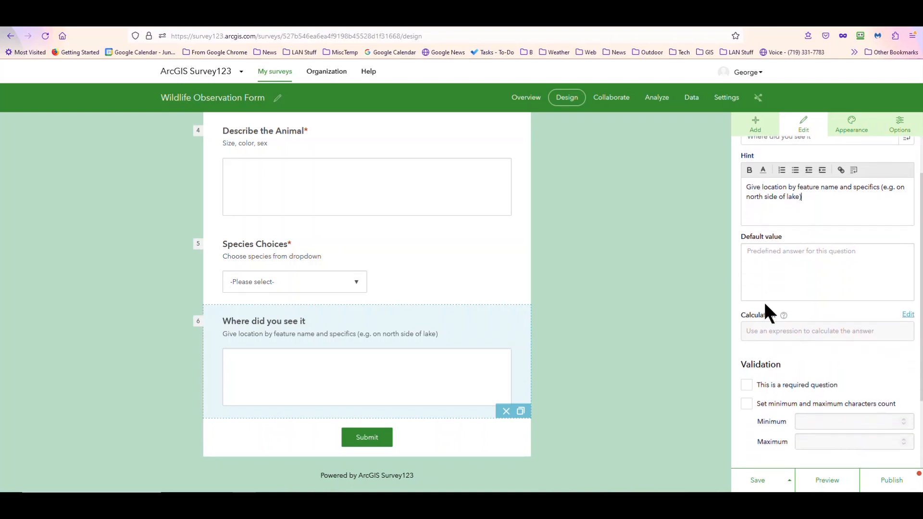
scroll(764, 305, down, 1)
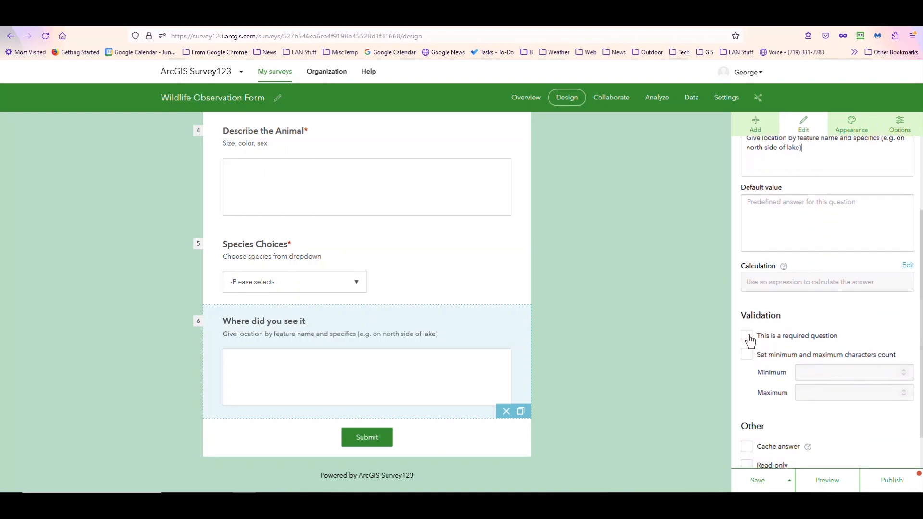
click(745, 356)
text(300)
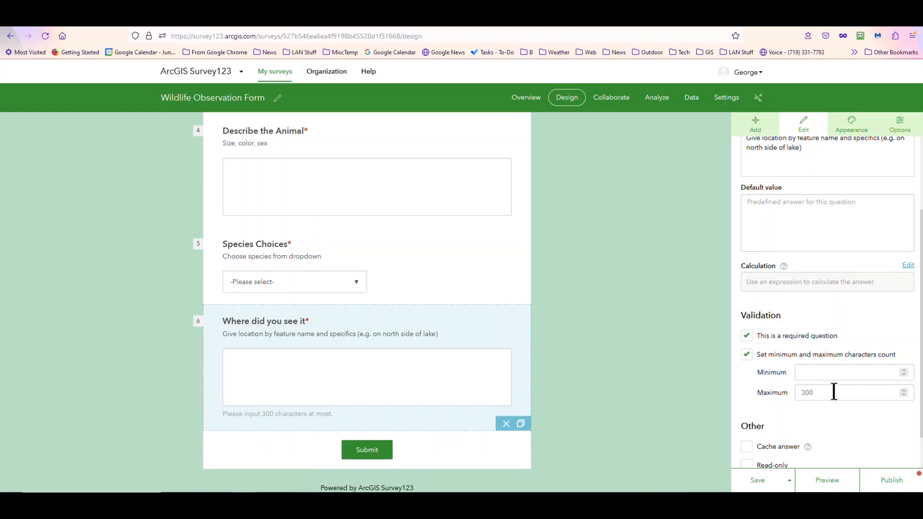
Add a map question below "Where did you see it" at the end of the survey
scroll(671, 377, down, 1)
scroll(889, 445, down, 2)
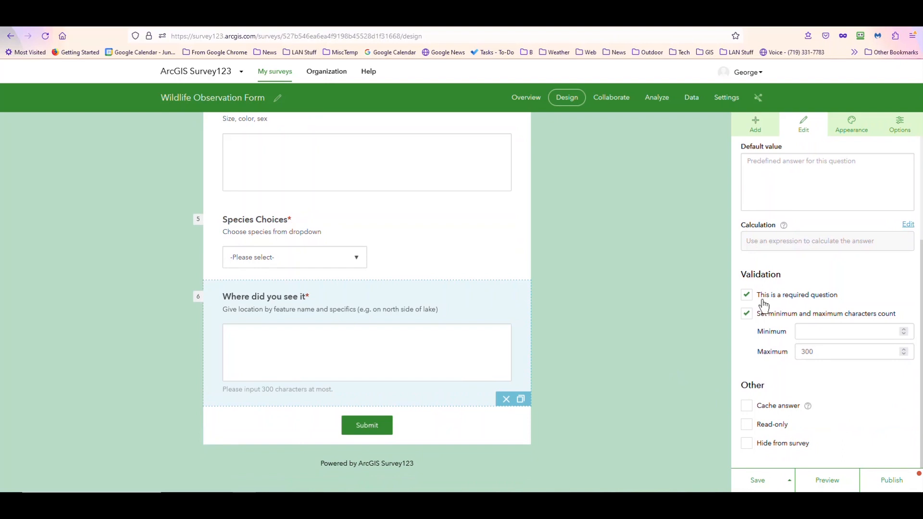
click(755, 126)
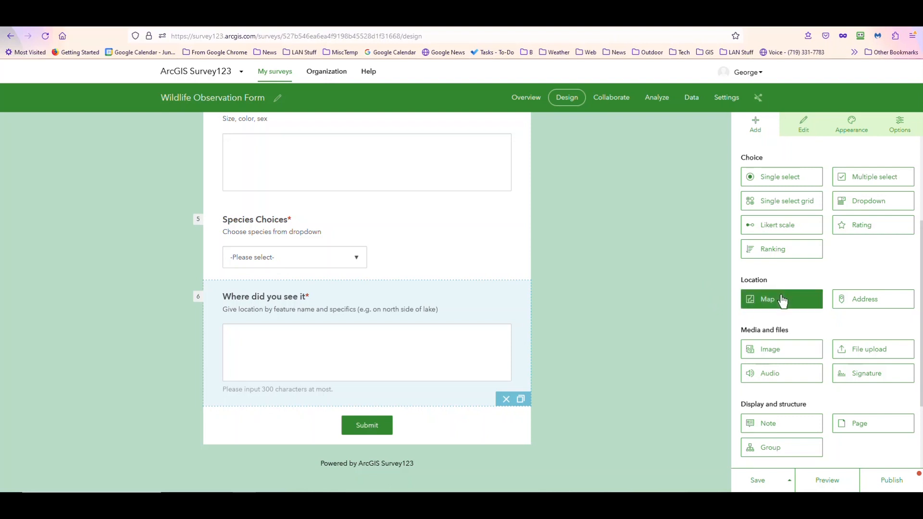
drag(781, 300, 313, 419)
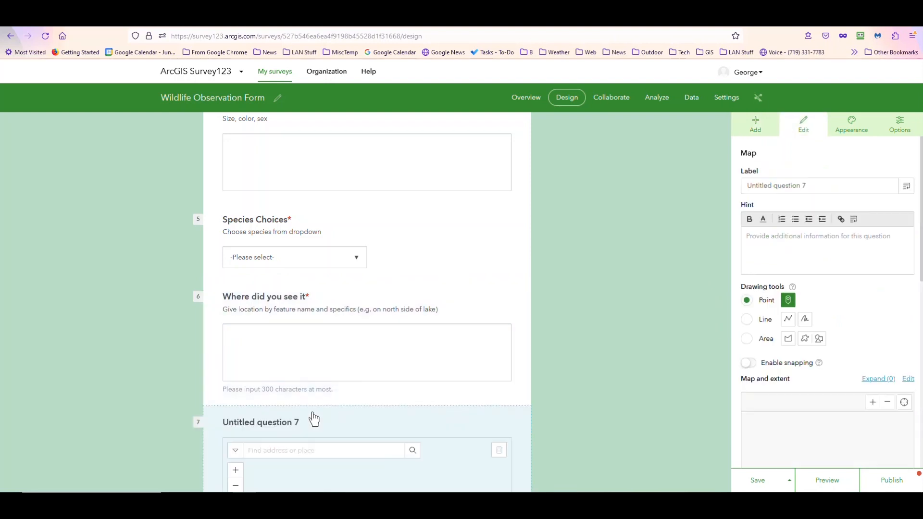
scroll(441, 353, down, 5)
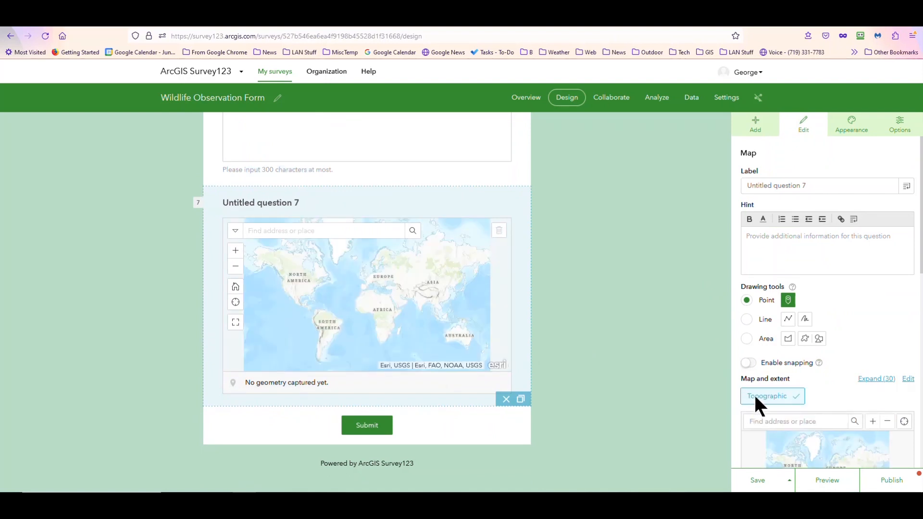
Examine the basemaps offered for the map question in the organization's basemap gallery, then return to the question's settings
click(908, 379)
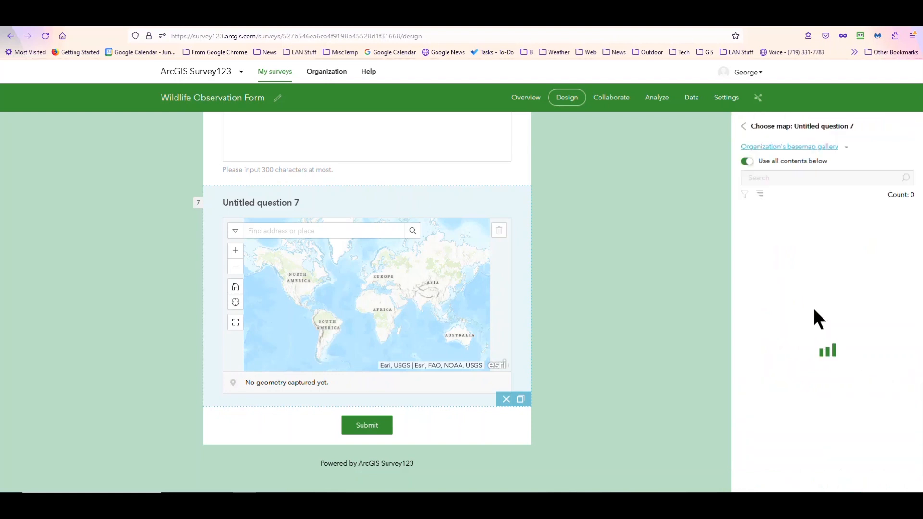
scroll(835, 340, down, 2)
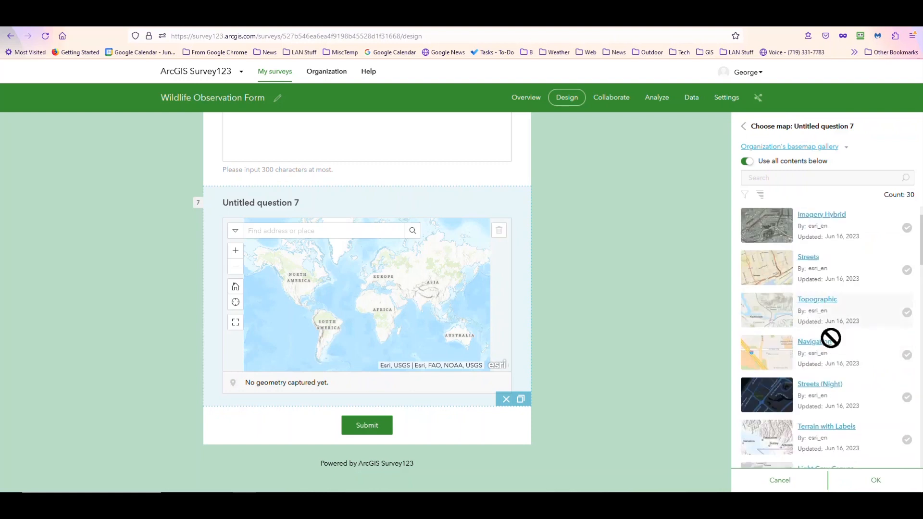
scroll(829, 338, down, 2)
scroll(827, 336, up, 2)
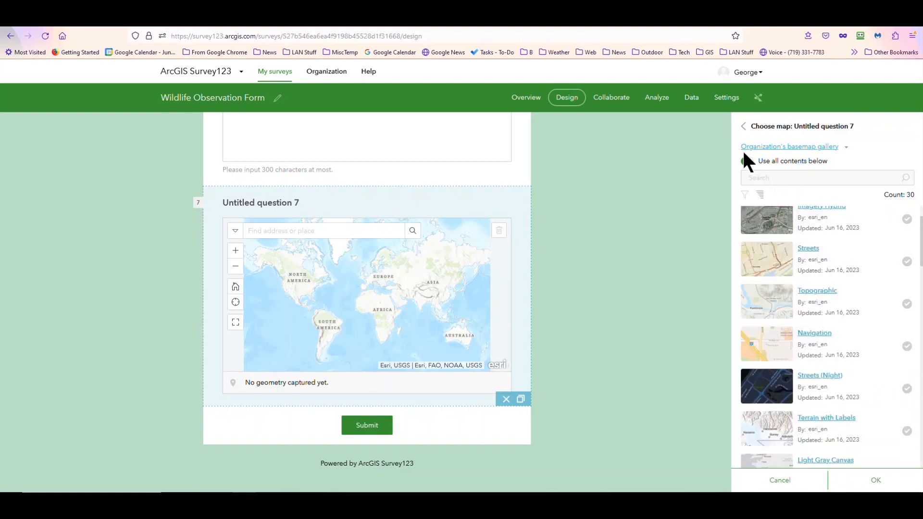
click(742, 126)
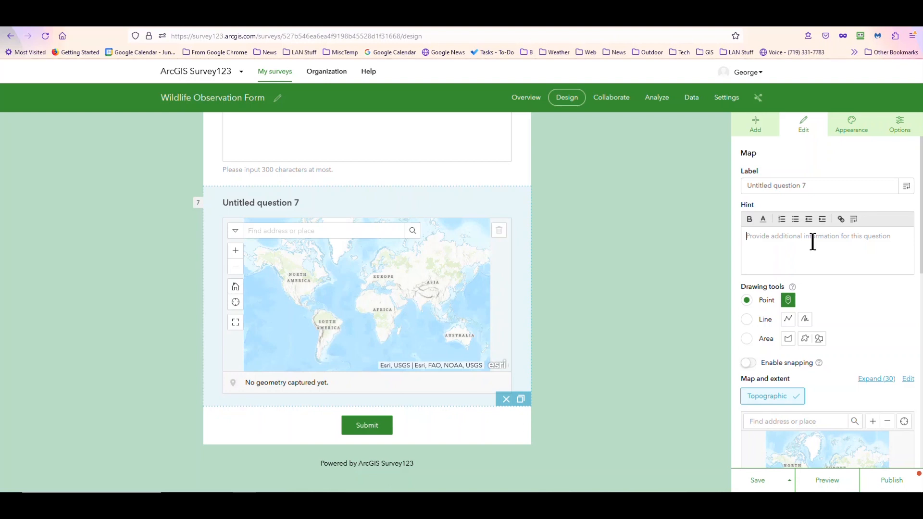
Give the map question the hint "Click on map to establish point."
text(C)
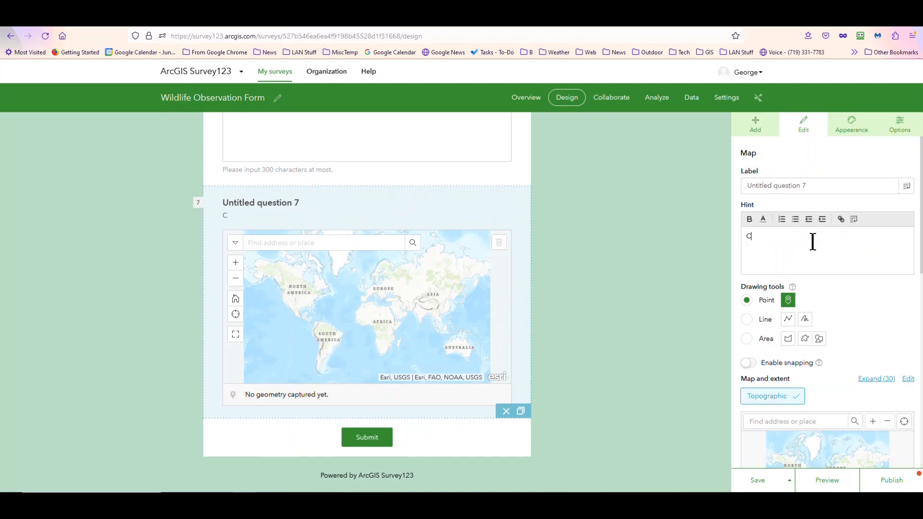
text(lick on map to establish oin)
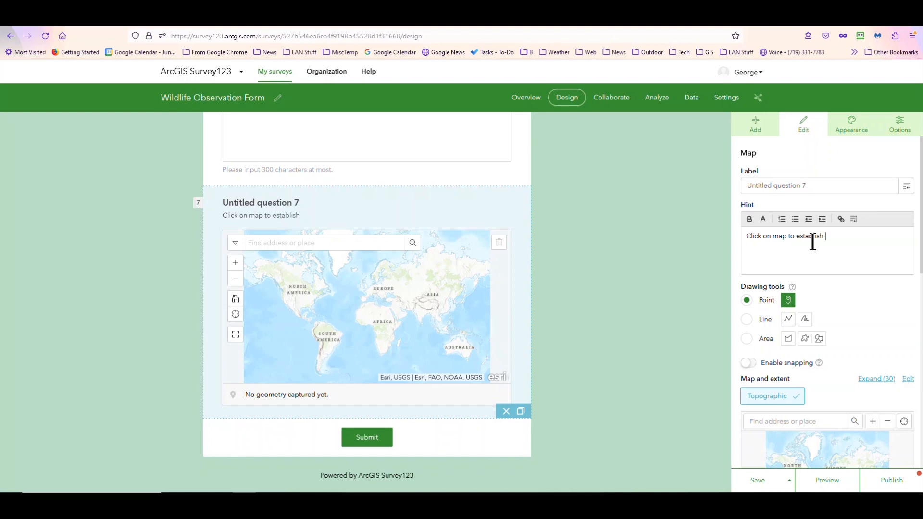
key(BackSpace)
key(BackSpace)
key(BackSpace)
text(point)
Set the map question's default location to the center of the specified map extent
scroll(853, 281, down, 1)
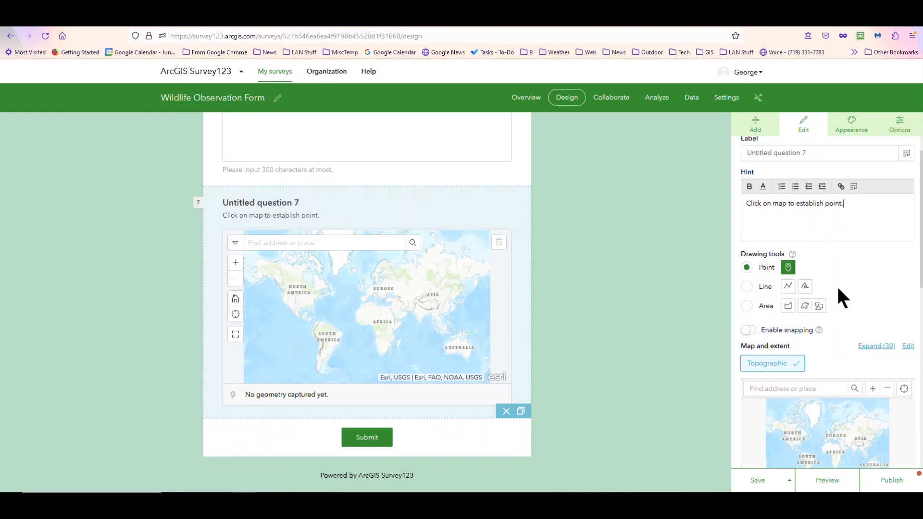
scroll(842, 293, down, 3)
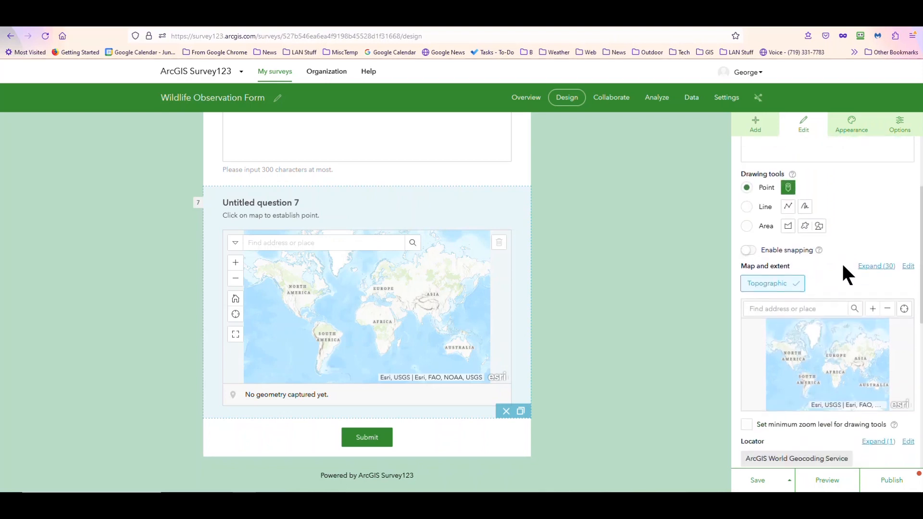
scroll(792, 384, down, 3)
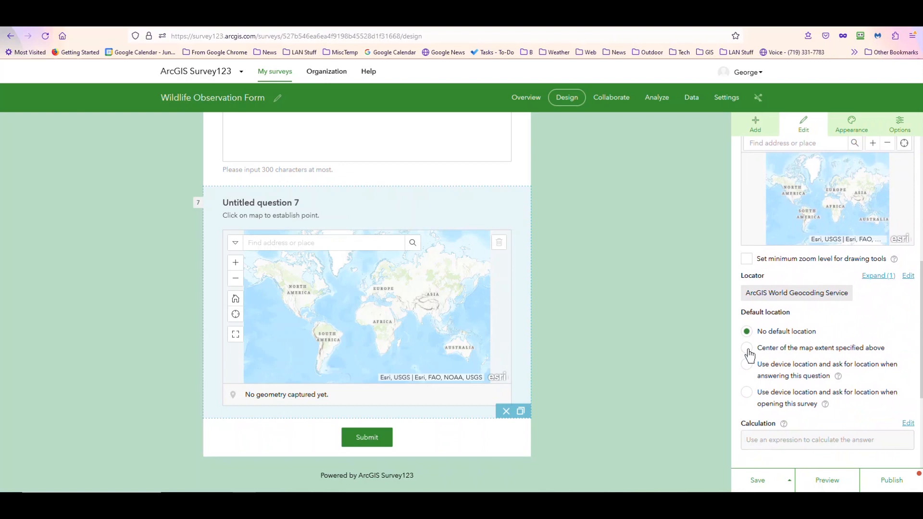
click(747, 351)
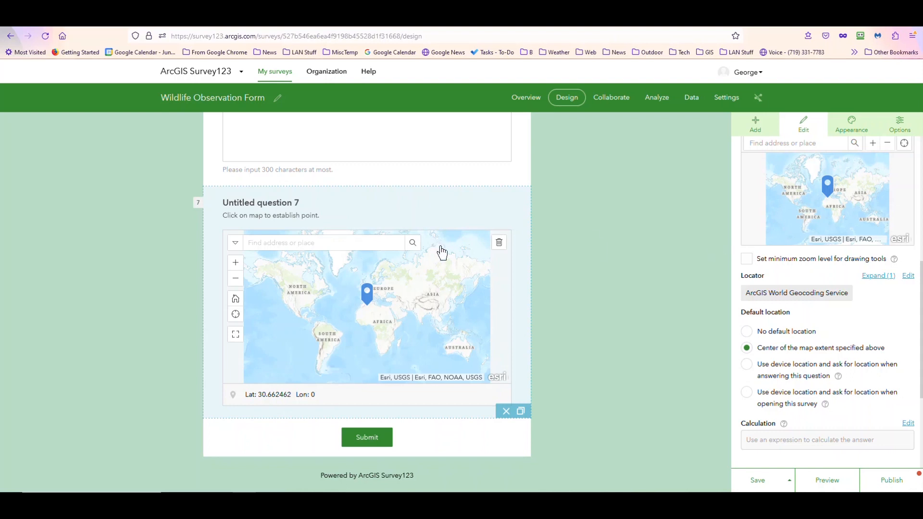
Set the map question's extent to "tuolumne county, ca" and widen it to take in the surrounding mountain area
scroll(634, 255, up, 2)
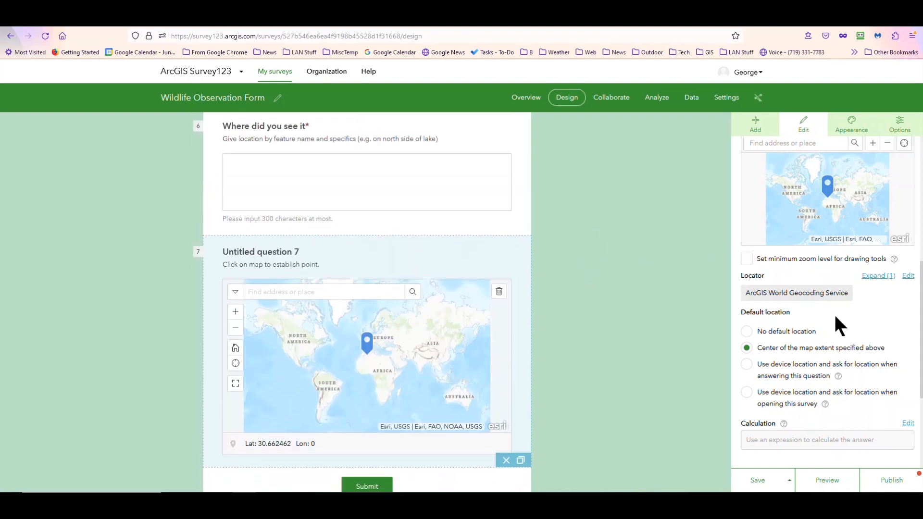
scroll(834, 313, up, 2)
click(764, 208)
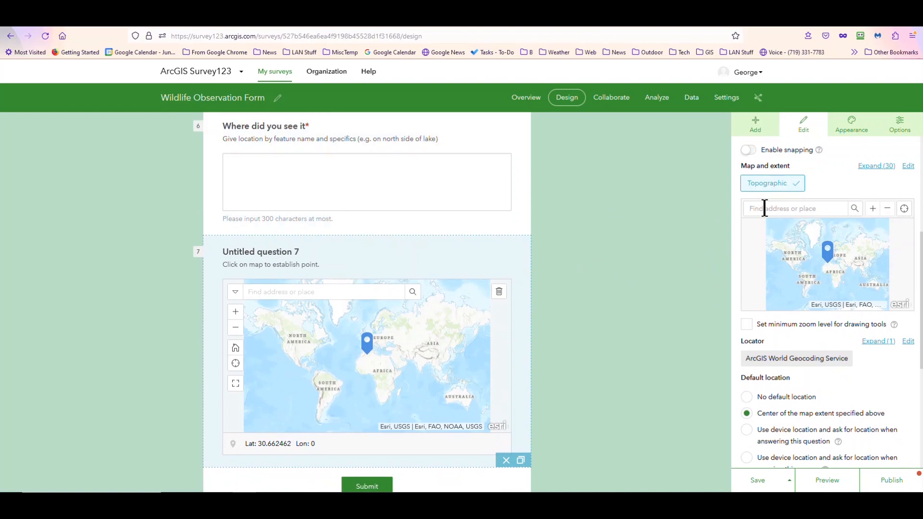
text(tuolumne county, ca)
key(Return)
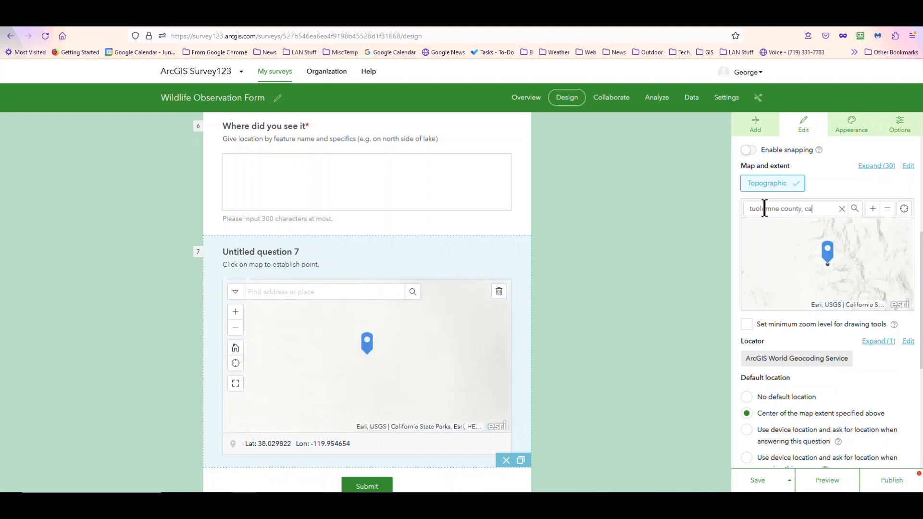
click(870, 209)
click(870, 209)
click(870, 210)
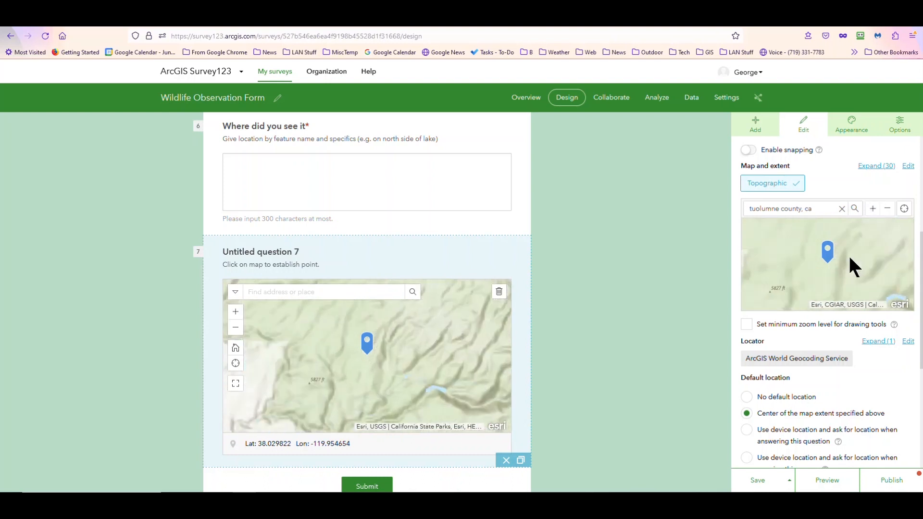
mouse_move(851, 249)
mouse_down()
mouse_move(843, 267)
mouse_move(847, 246)
mouse_up()
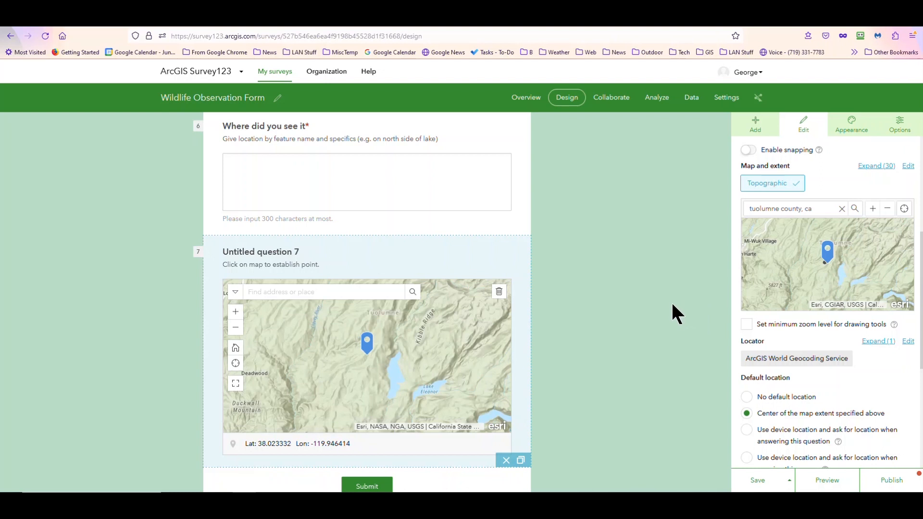
scroll(672, 303, down, 1)
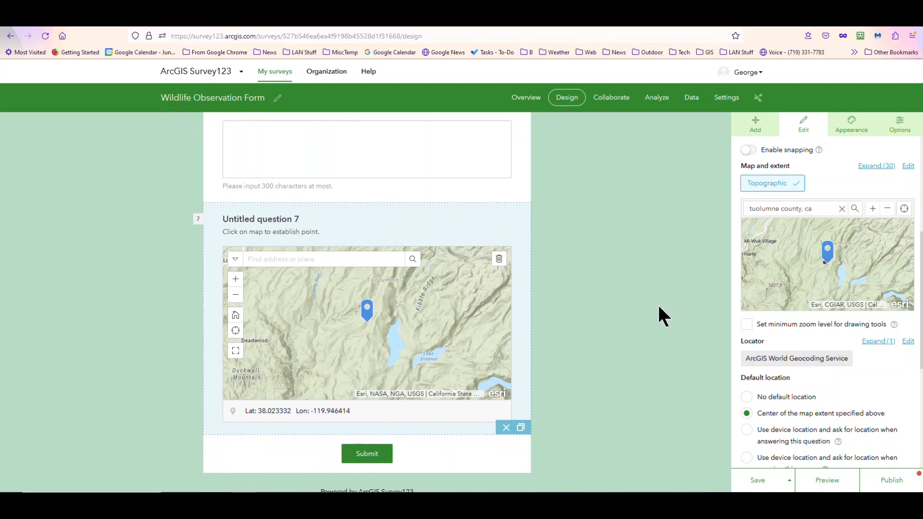
click(887, 212)
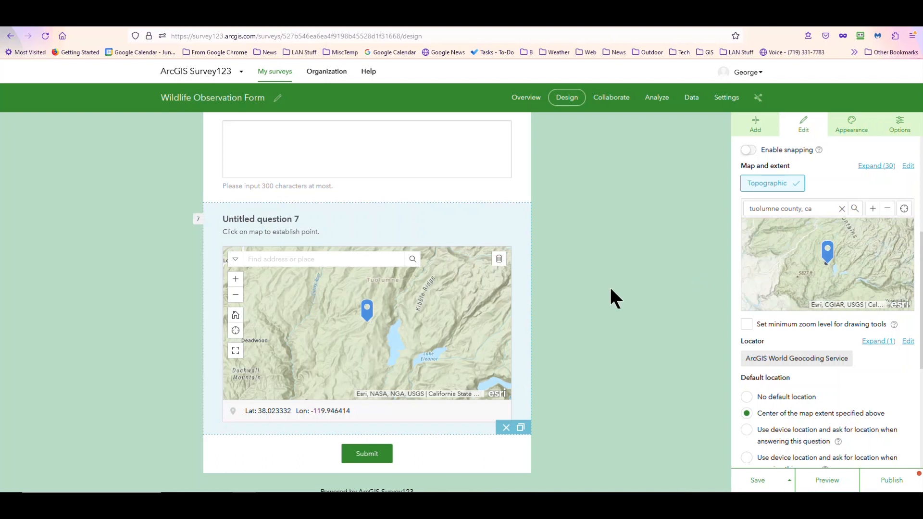
Make the map question required, keeping the center of the map extent as its default location
scroll(633, 292, down, 1)
scroll(760, 368, down, 2)
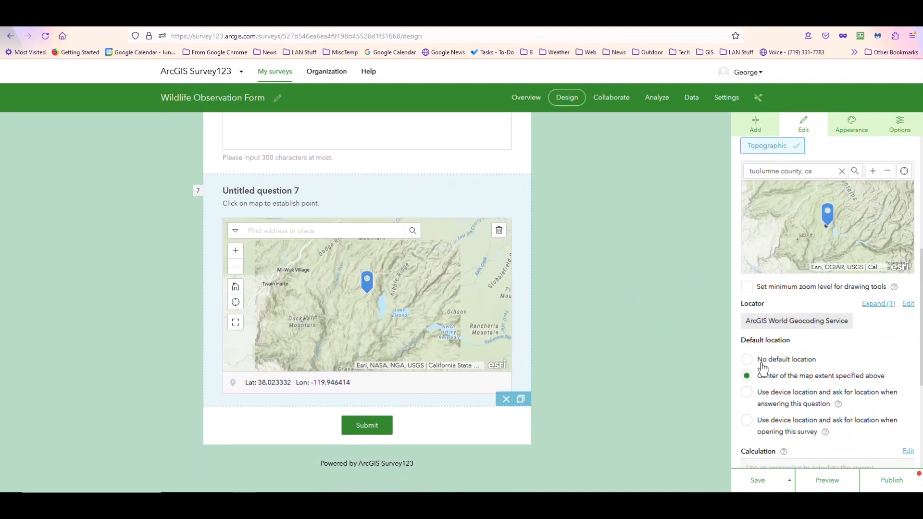
scroll(764, 370, down, 1)
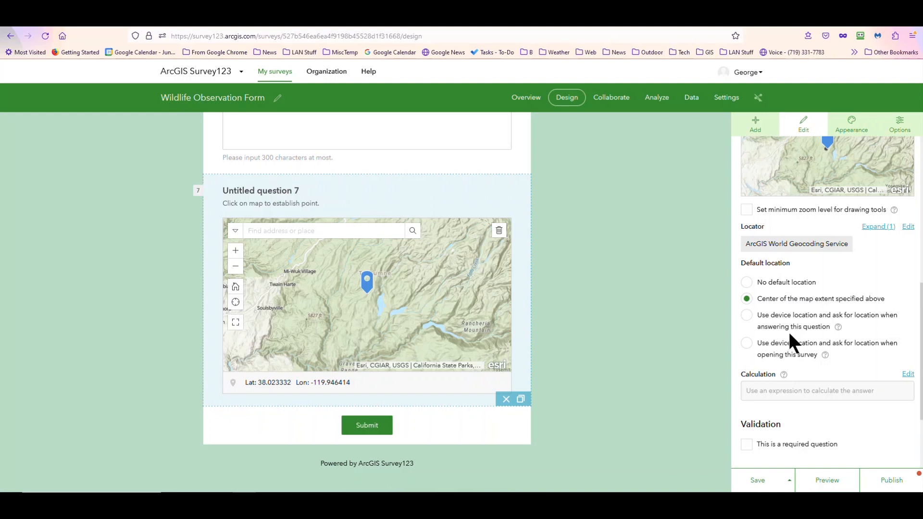
scroll(797, 329, down, 1)
scroll(789, 323, up, 1)
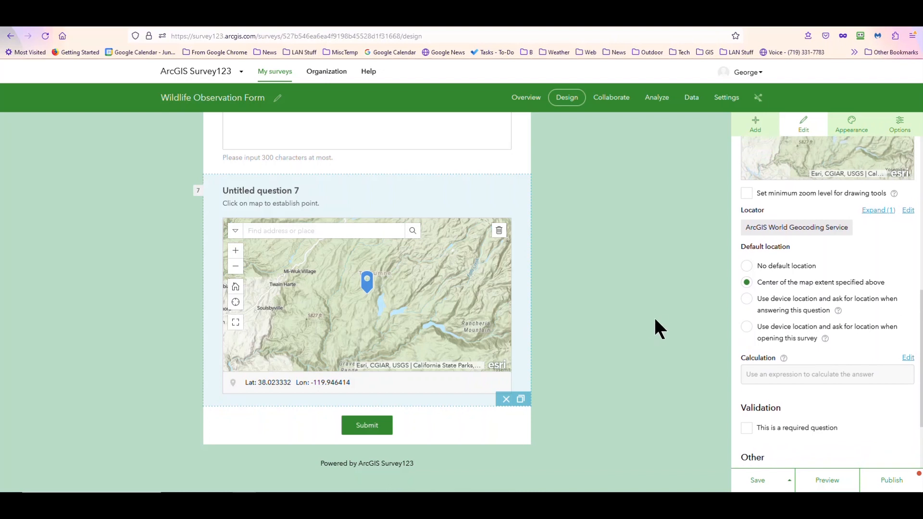
scroll(803, 342, down, 1)
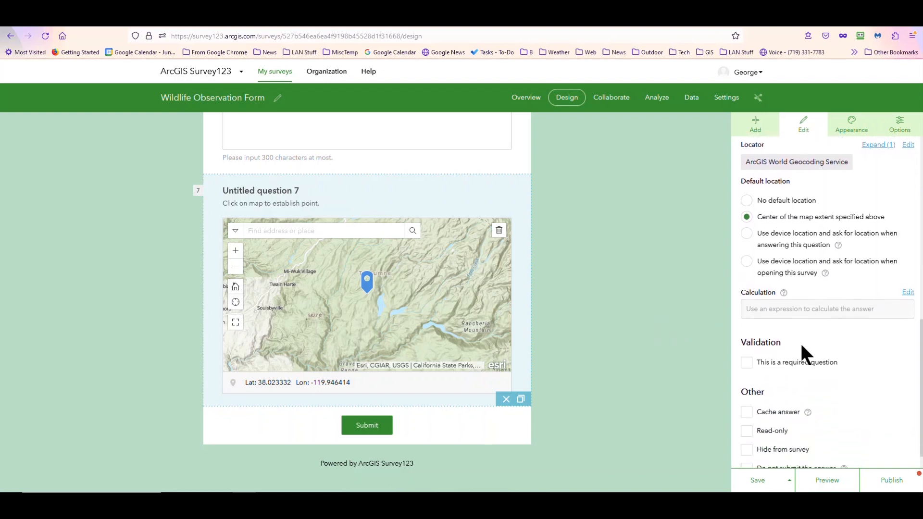
click(747, 367)
Try out a Likert scale question between Name and Date of Submission and delete it again
scroll(831, 369, up, 1)
scroll(835, 342, up, 2)
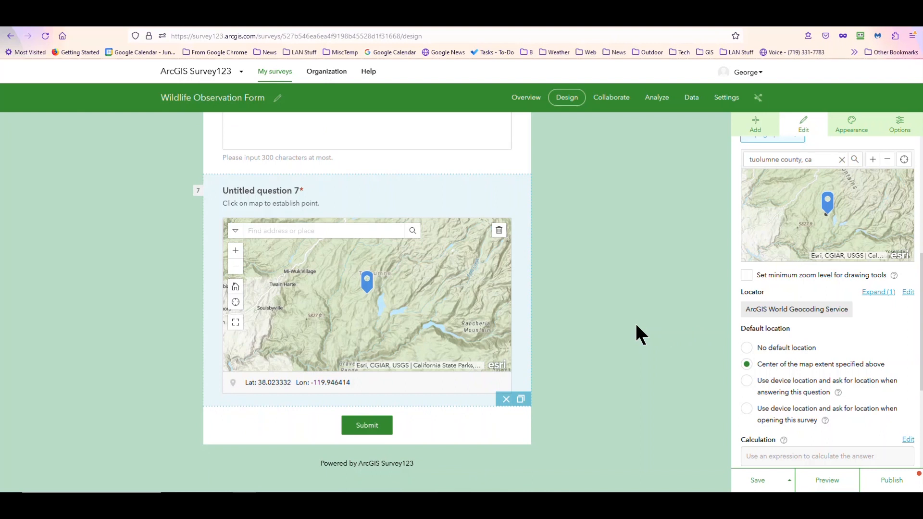
scroll(635, 326, up, 6)
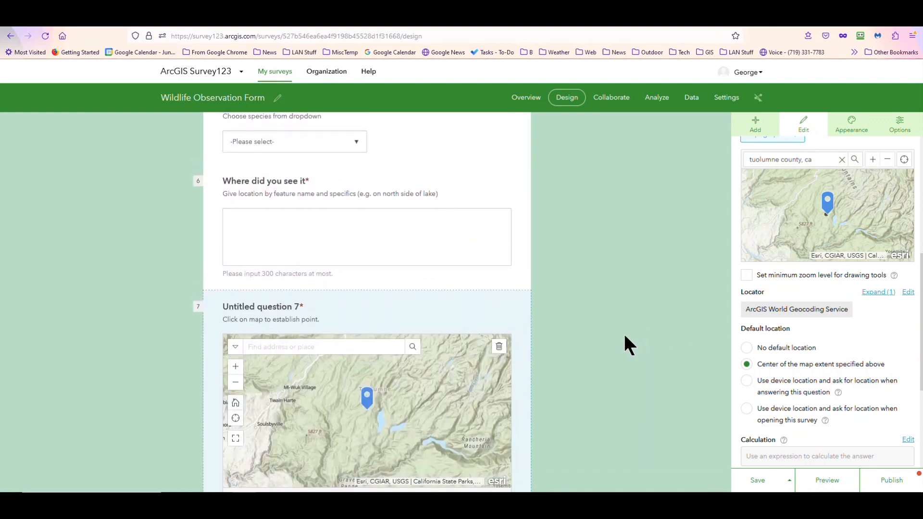
scroll(607, 325, up, 4)
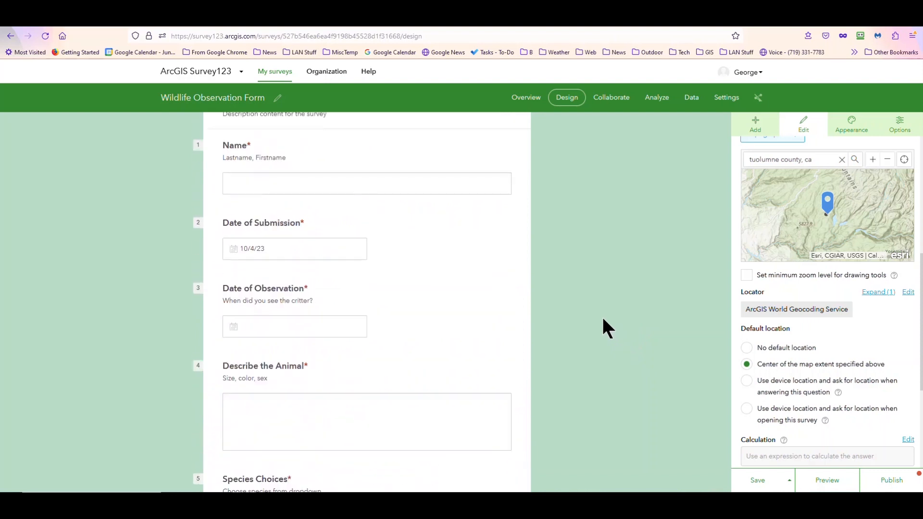
scroll(607, 326, up, 1)
scroll(769, 346, up, 2)
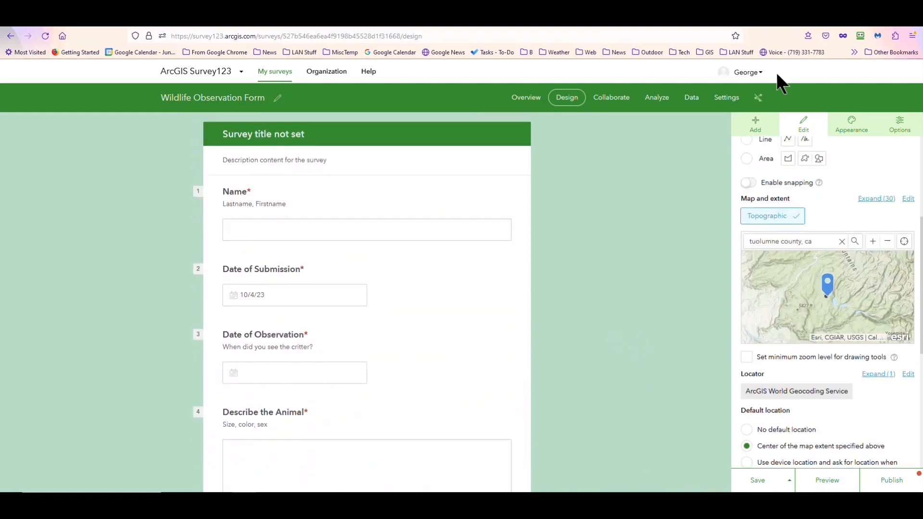
click(756, 123)
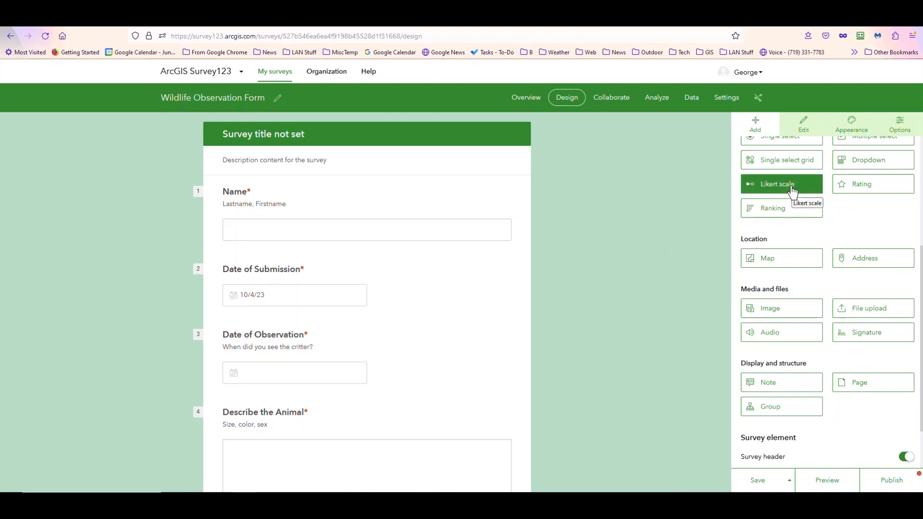
drag(792, 191, 321, 275)
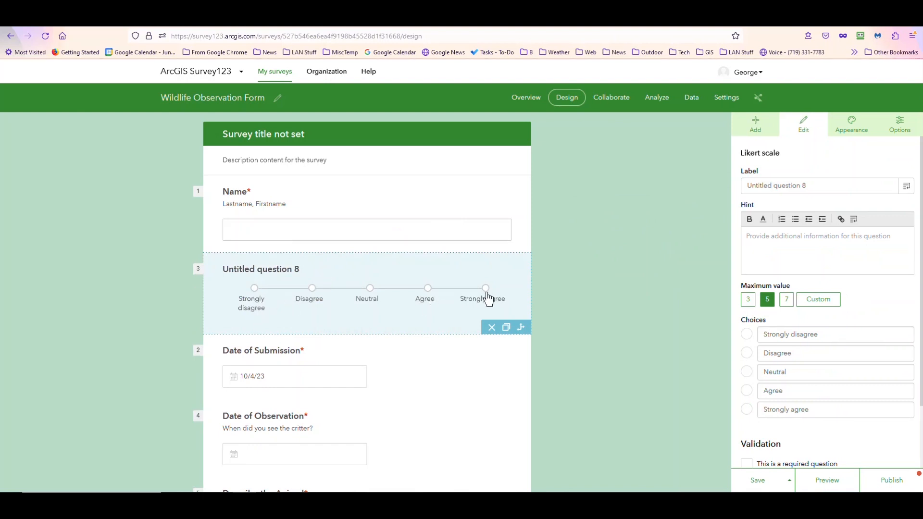
click(491, 328)
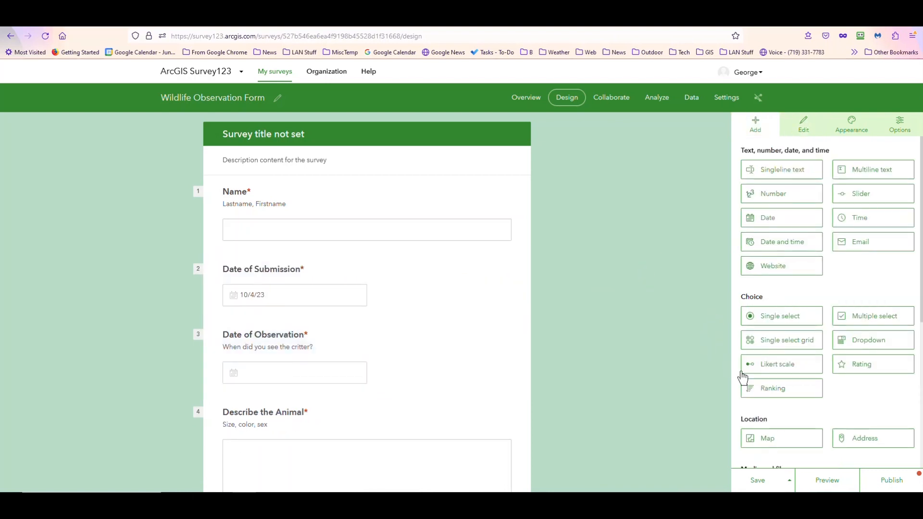
Add an image question to the survey and place it between "Species Choices" and "Where did you see it"
scroll(761, 384, down, 1)
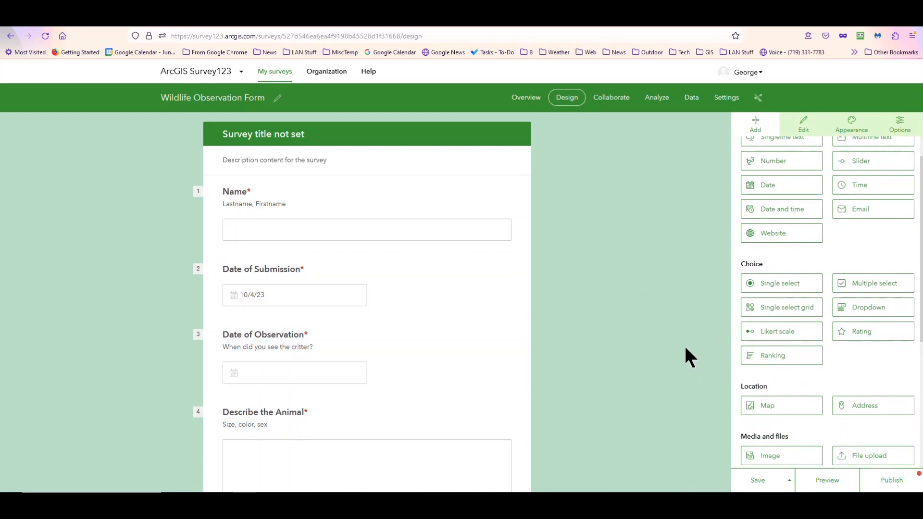
scroll(687, 340, down, 1)
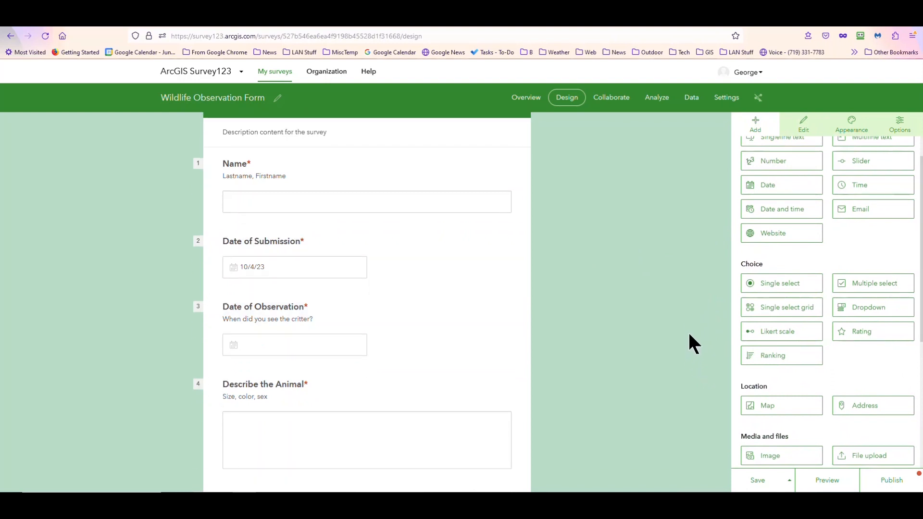
scroll(812, 349, down, 2)
scroll(815, 349, down, 2)
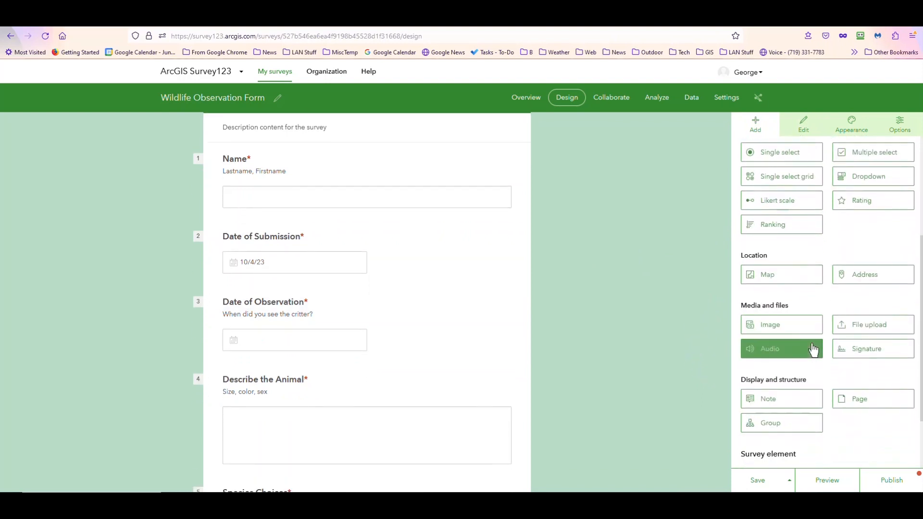
scroll(812, 346, down, 2)
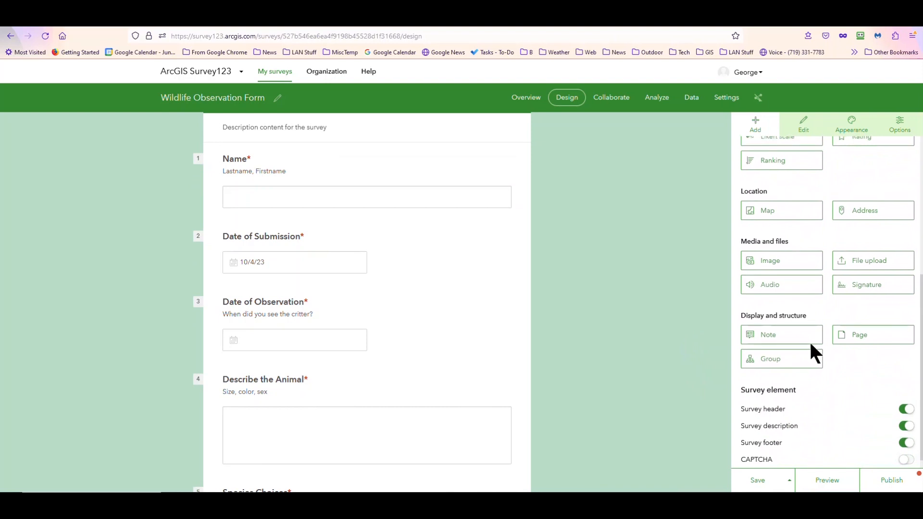
scroll(811, 351, up, 2)
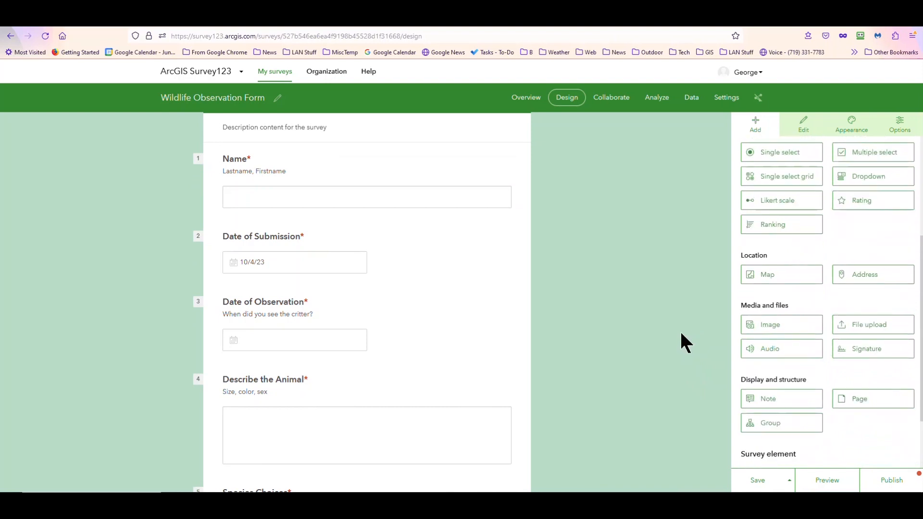
scroll(418, 282, up, 1)
scroll(453, 319, down, 4)
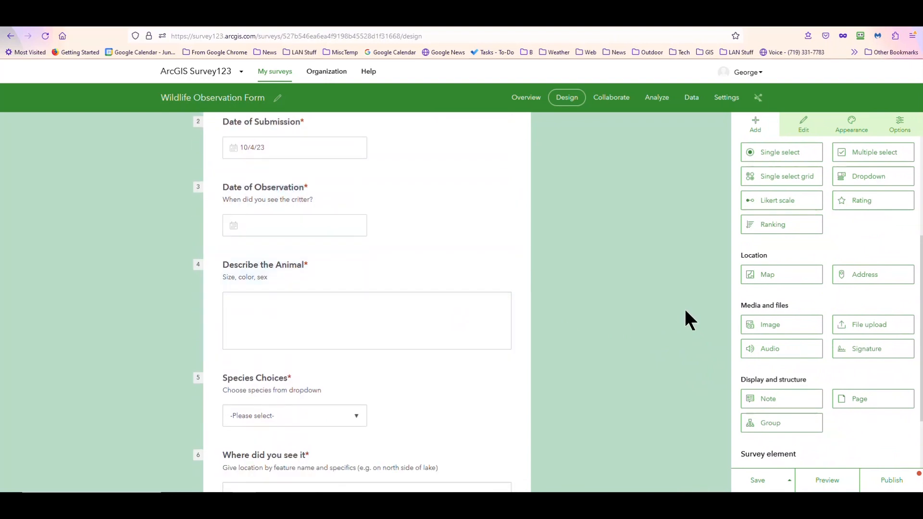
drag(782, 330, 397, 375)
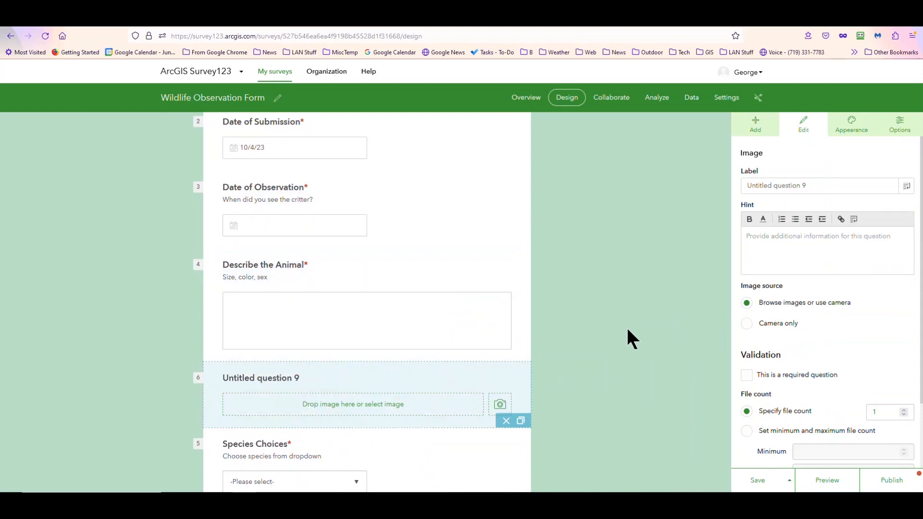
scroll(627, 327, down, 2)
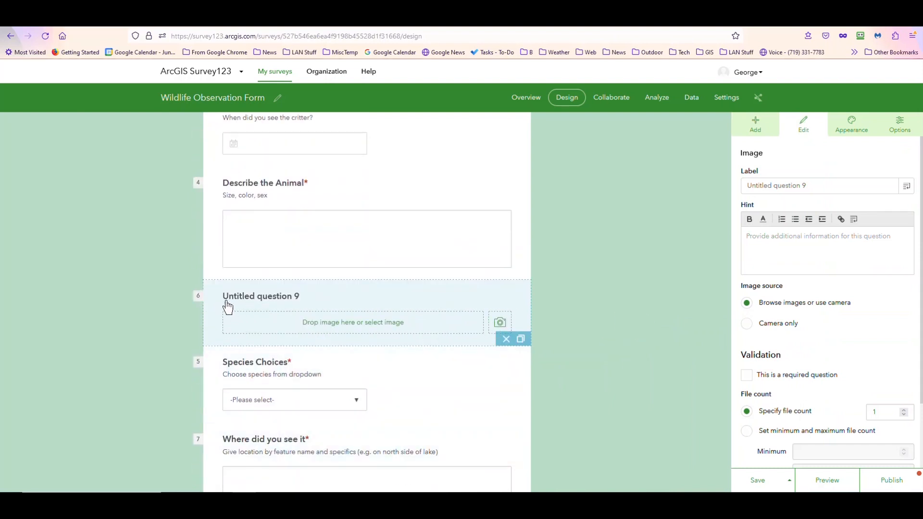
drag(229, 307, 214, 377)
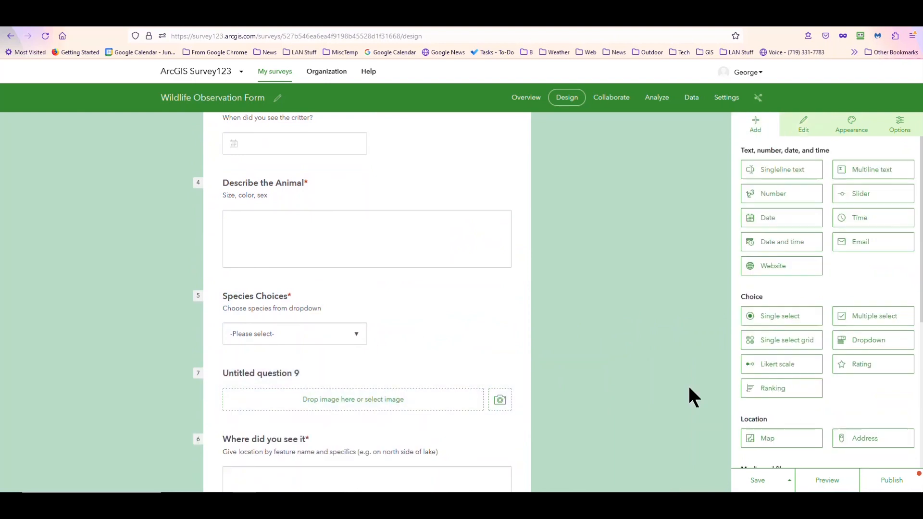
Label the untitled image question "Photo?" and give it the hint "Upload or take photo with camera"
scroll(598, 385, down, 1)
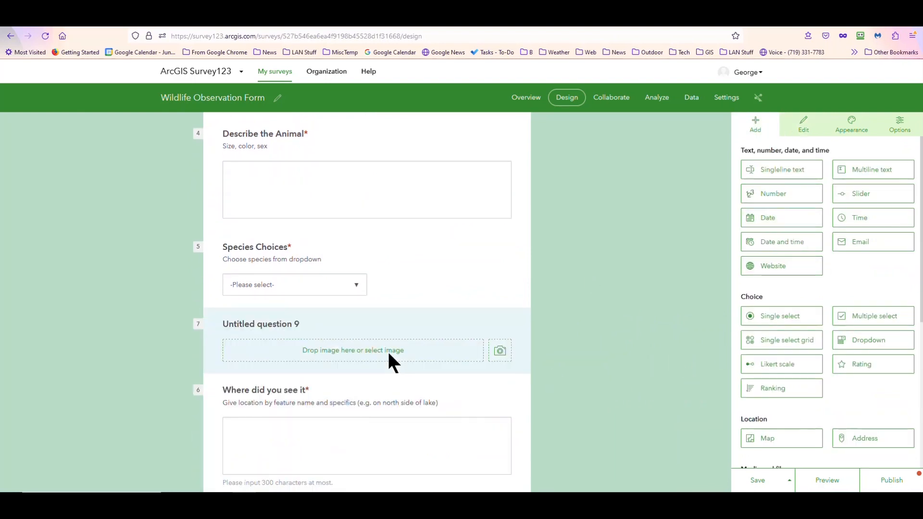
click(805, 123)
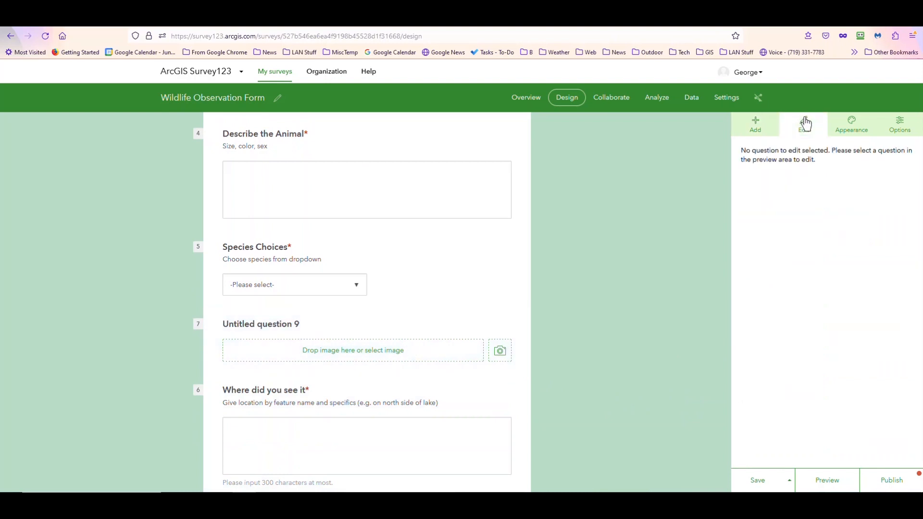
click(755, 126)
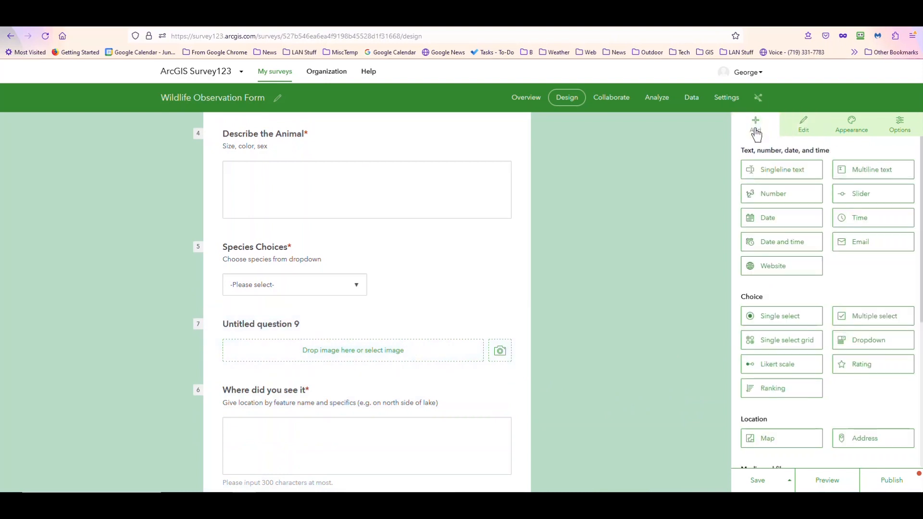
click(438, 358)
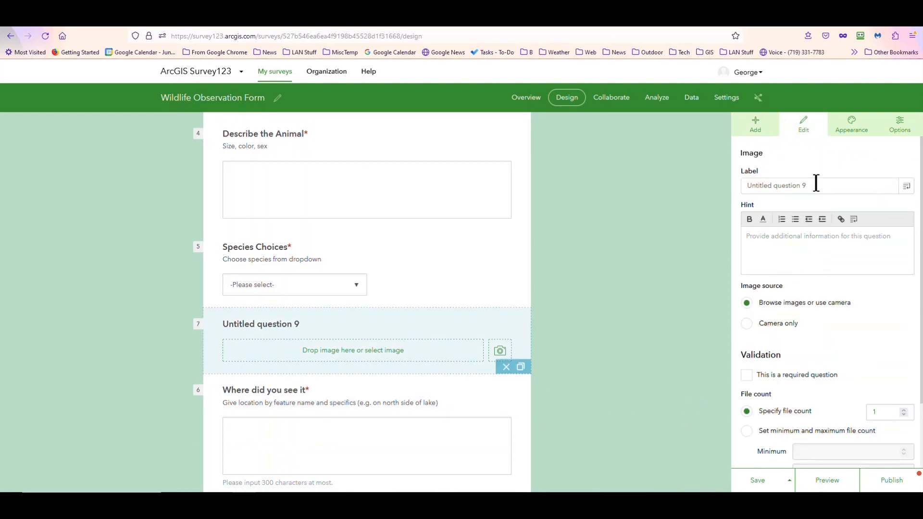
drag(816, 186, 745, 185)
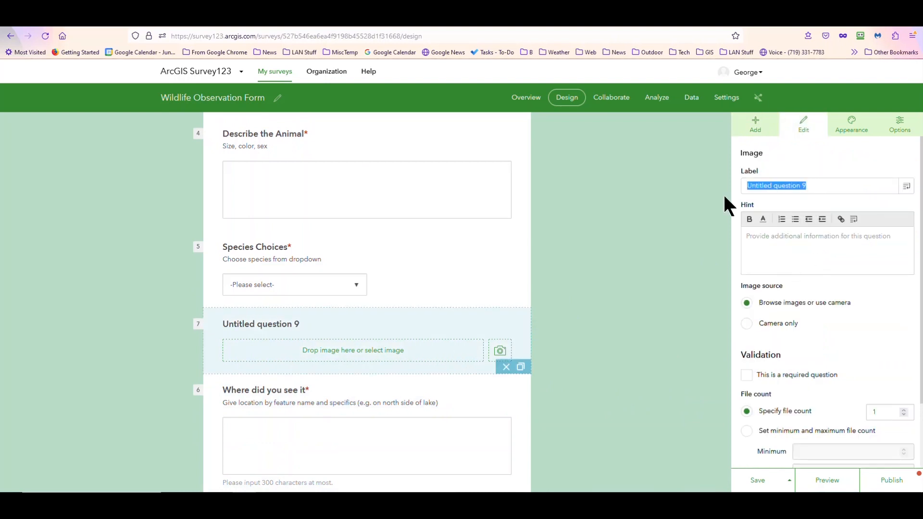
text(Photo)
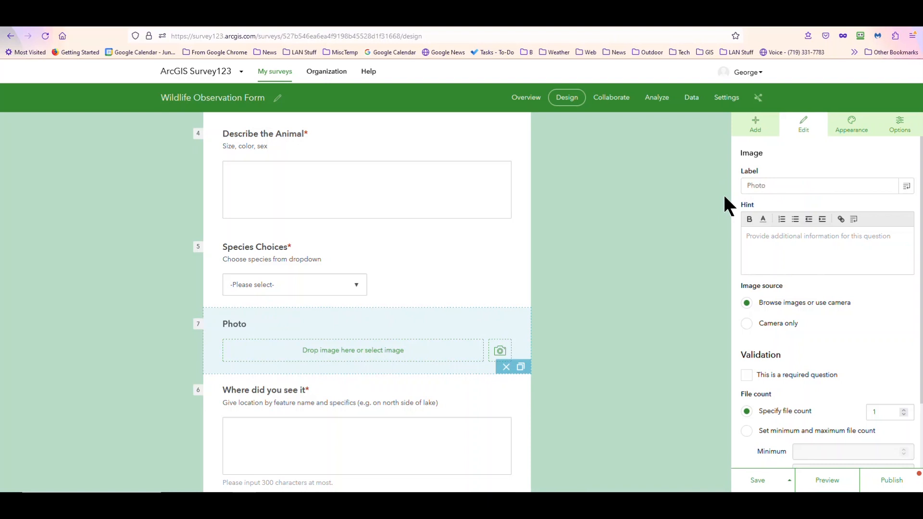
text(?)
click(763, 236)
text(Upl)
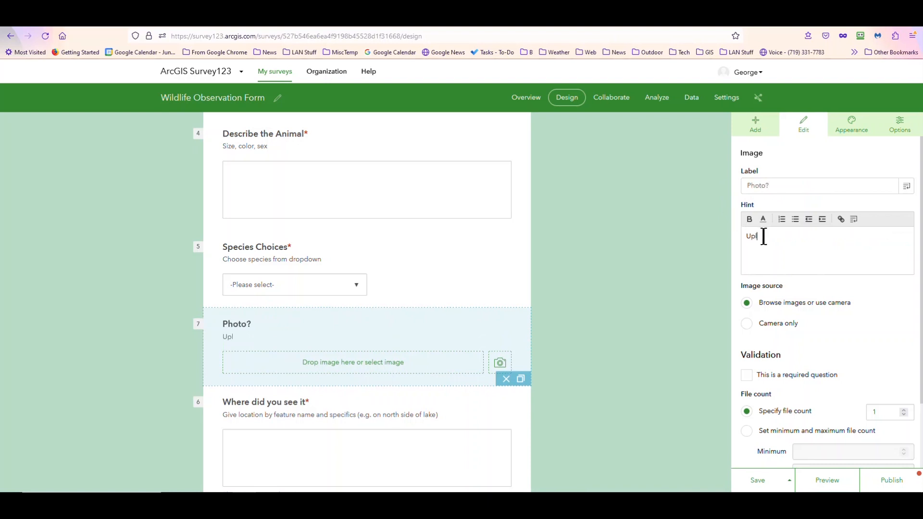
text(oad or take photo with camera)
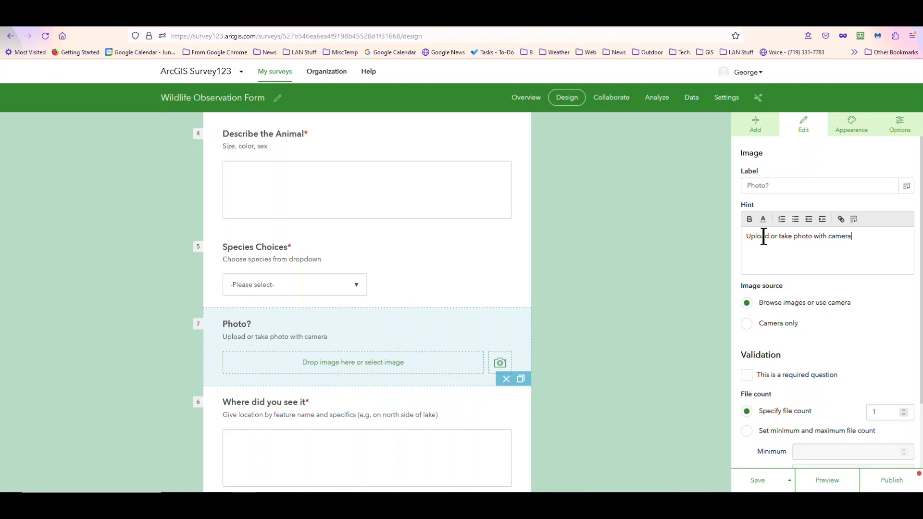
Set the Photo? question's specified file count to 3
scroll(877, 332, down, 2)
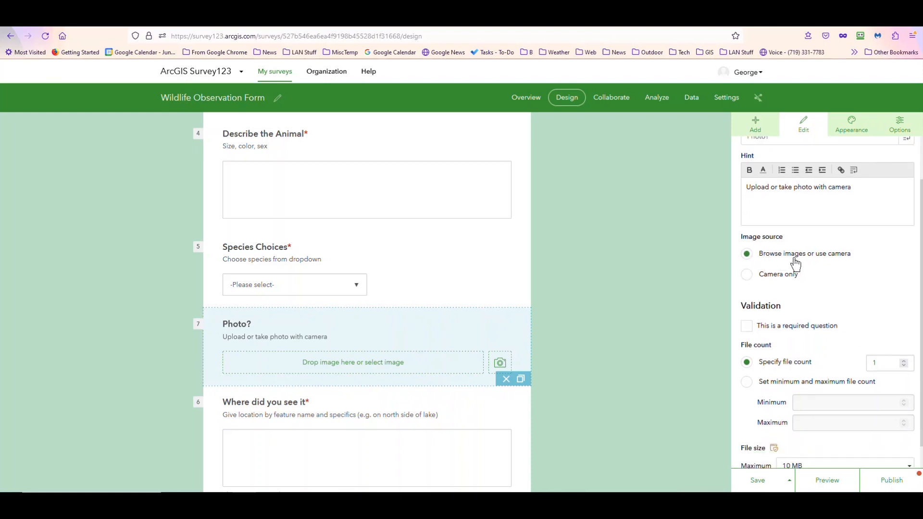
scroll(853, 264, down, 1)
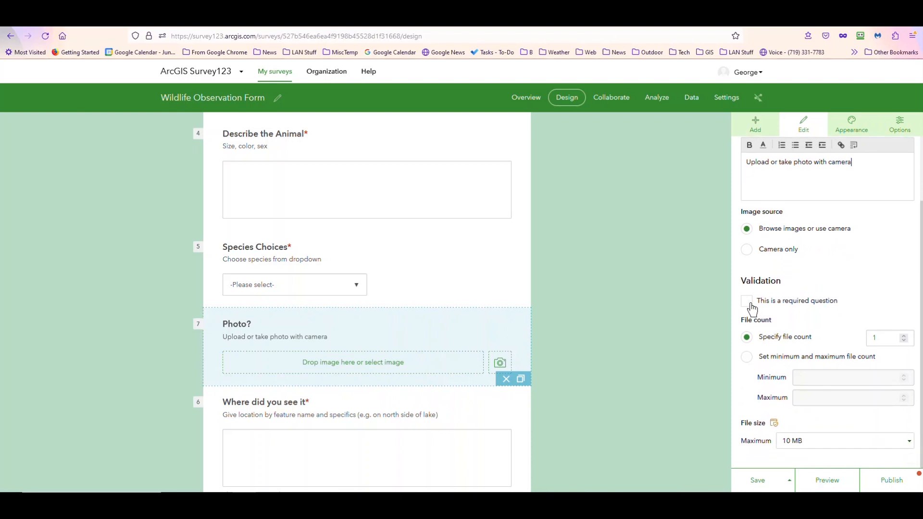
click(904, 335)
click(904, 335)
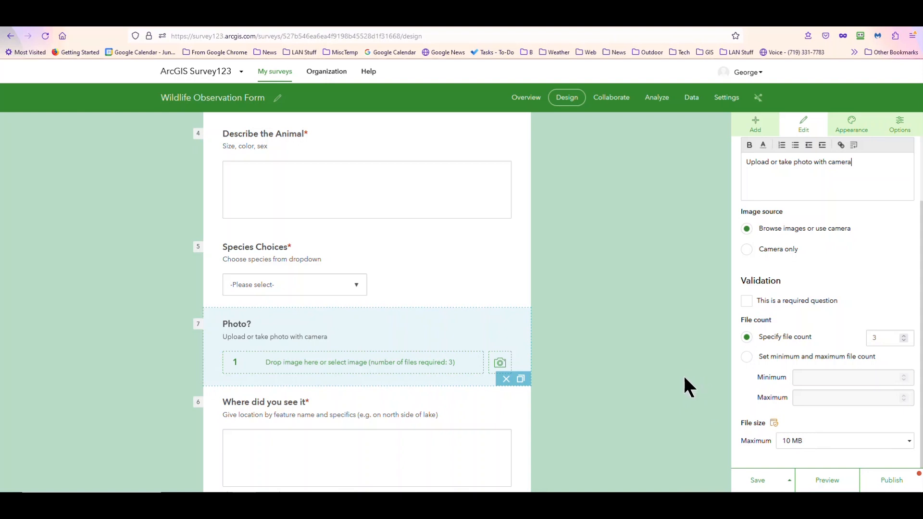
Save the survey under its existing name and deselect the Photo? question
scroll(433, 423, down, 3)
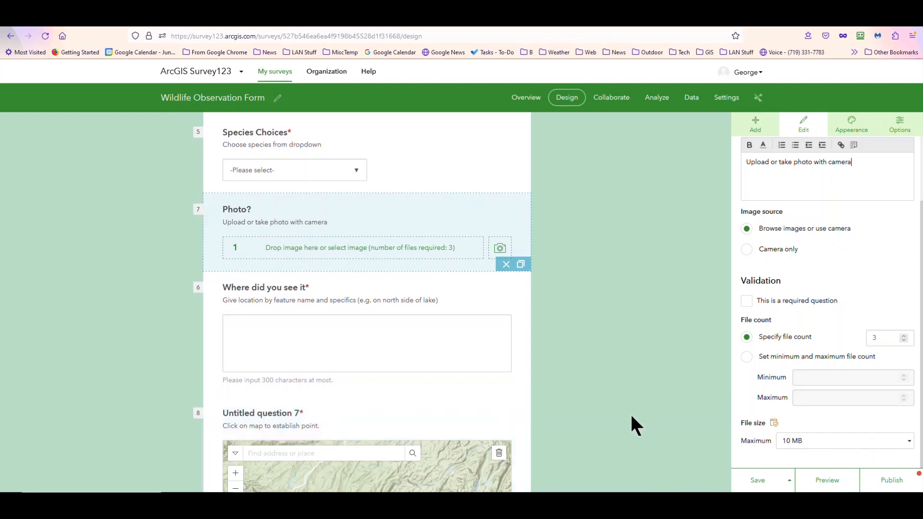
click(758, 481)
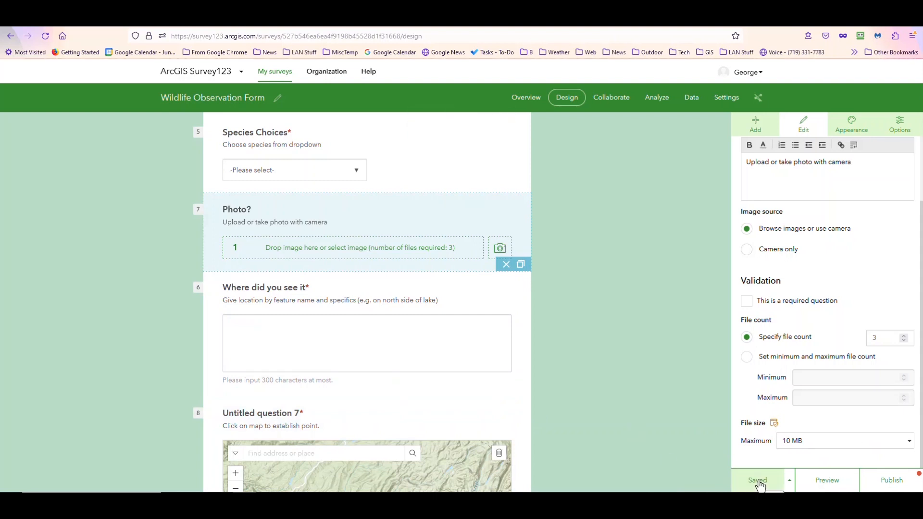
click(790, 482)
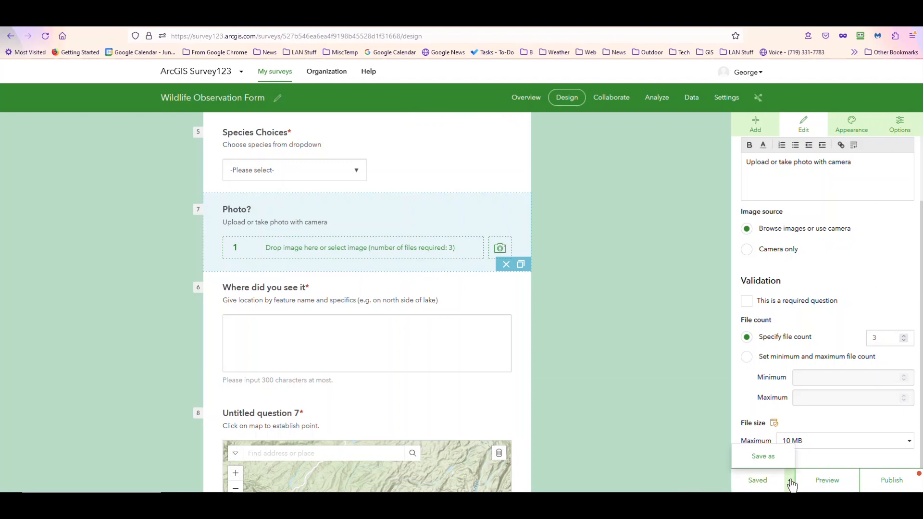
click(633, 430)
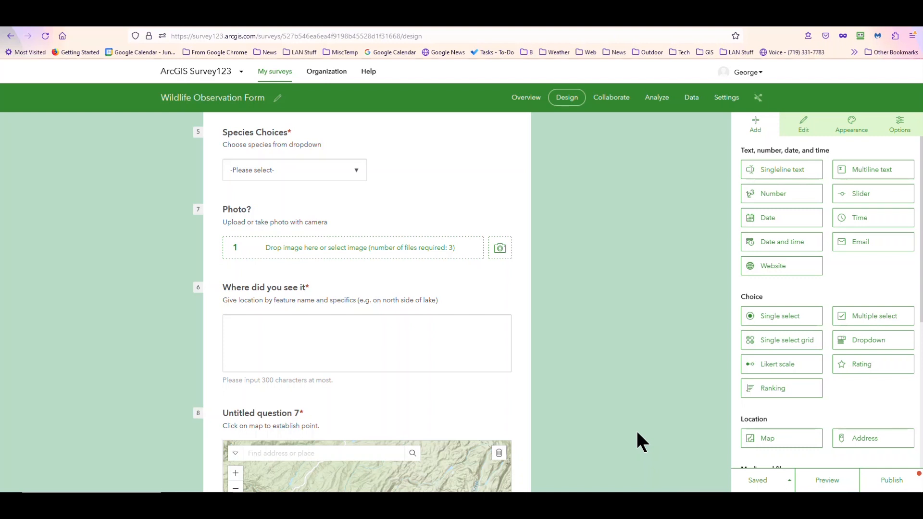
Apply the snowy mountain photo theme under a blue sky to the survey and open the survey preview
click(849, 124)
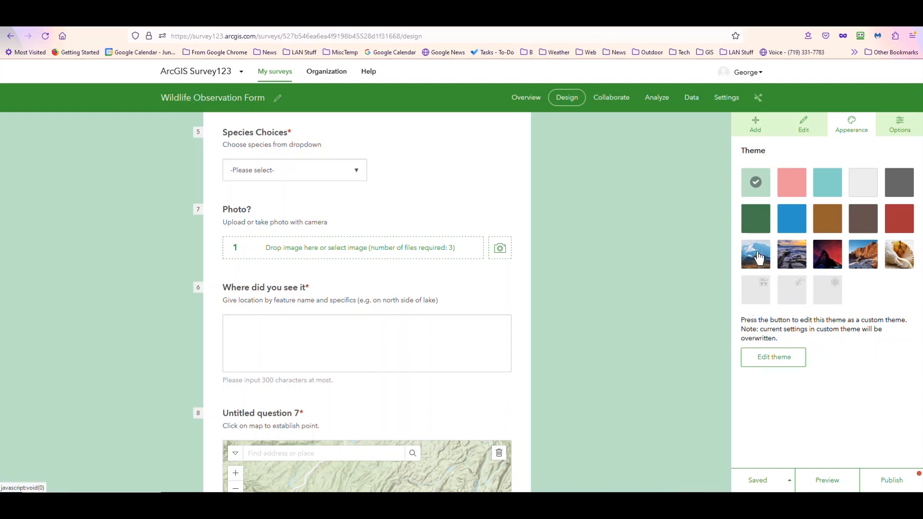
click(758, 258)
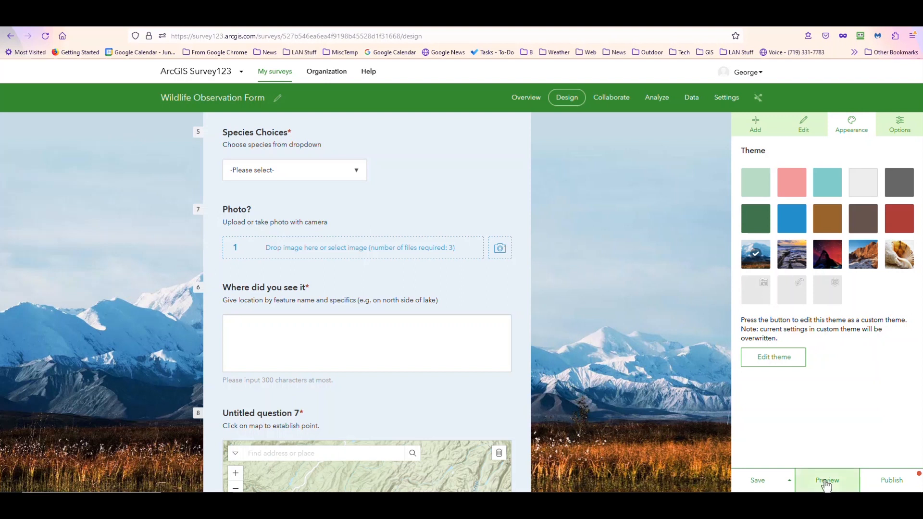
click(826, 482)
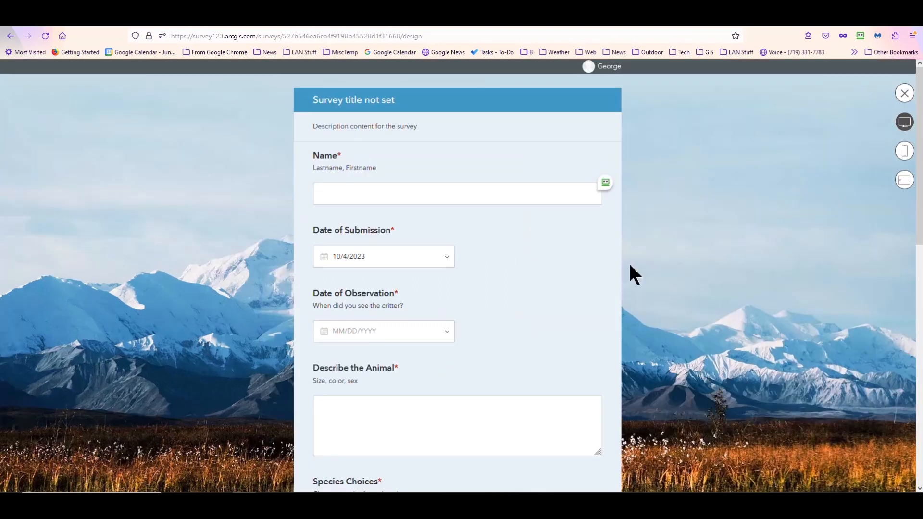
Look through the previewed form from Name to the map question, checking the options in the Species Choices dropdown
scroll(548, 257, down, 3)
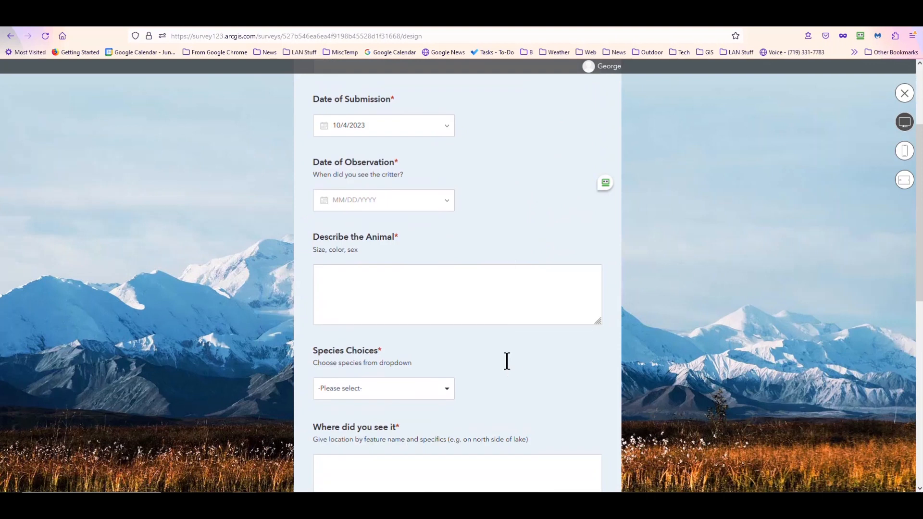
scroll(510, 370, down, 1)
scroll(507, 340, down, 1)
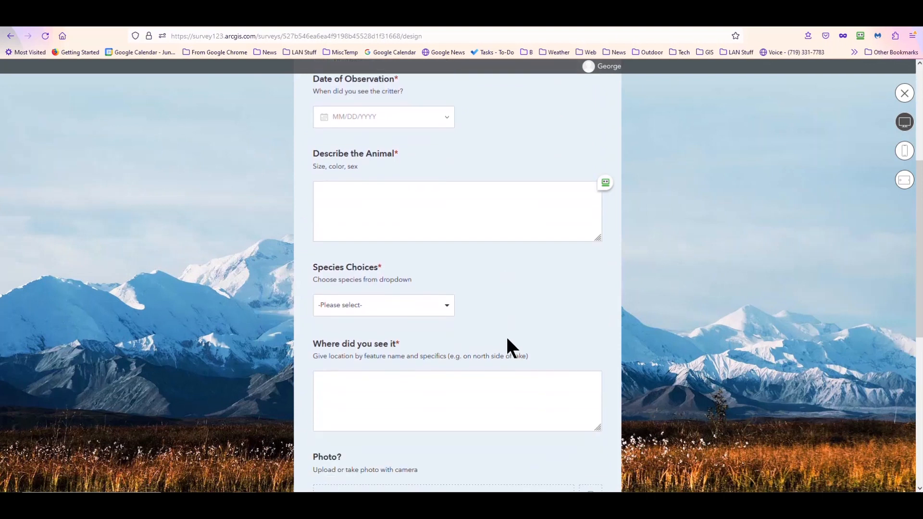
click(447, 293)
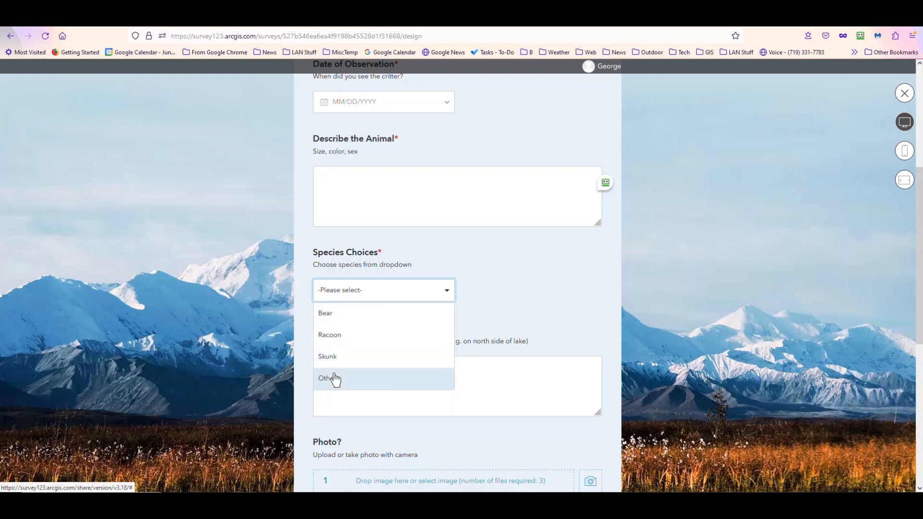
click(530, 293)
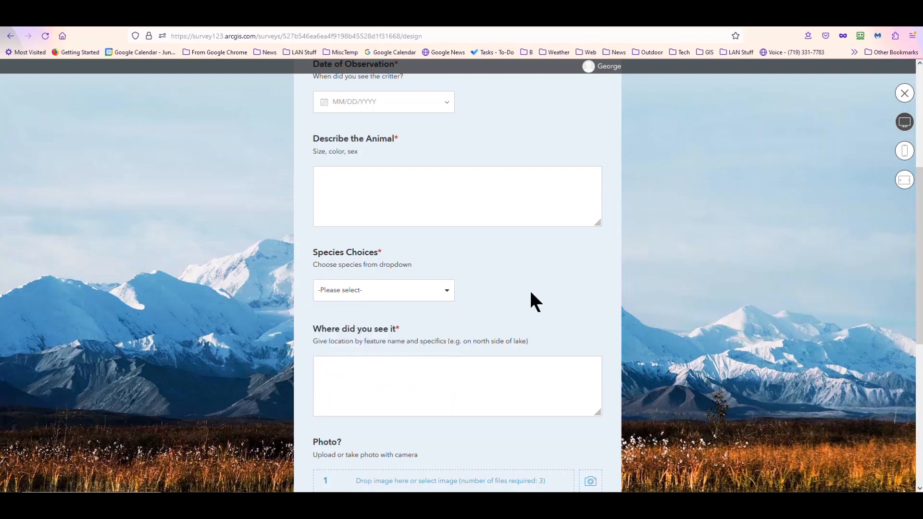
scroll(531, 296, up, 2)
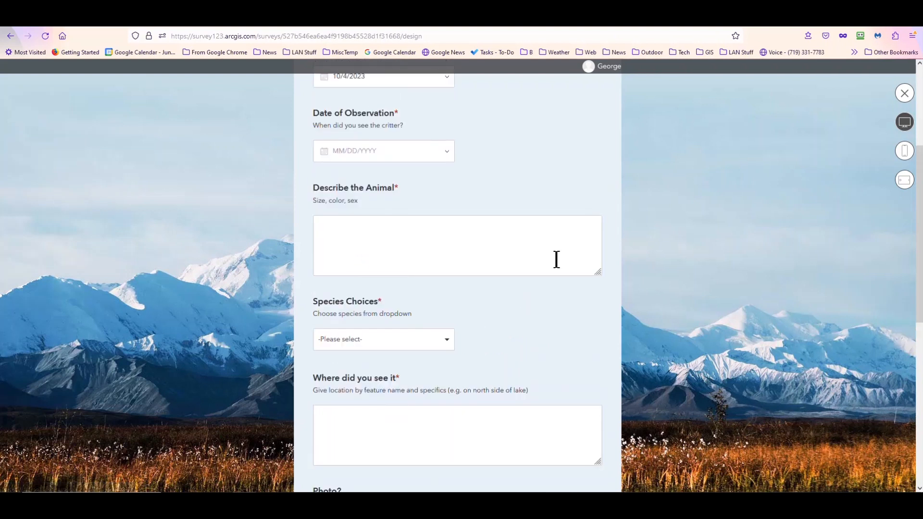
scroll(484, 313, down, 4)
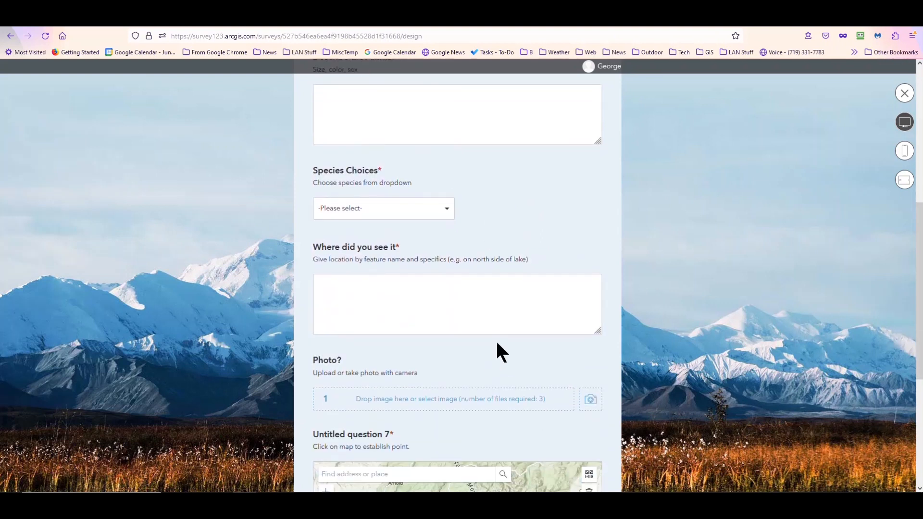
scroll(509, 351, down, 2)
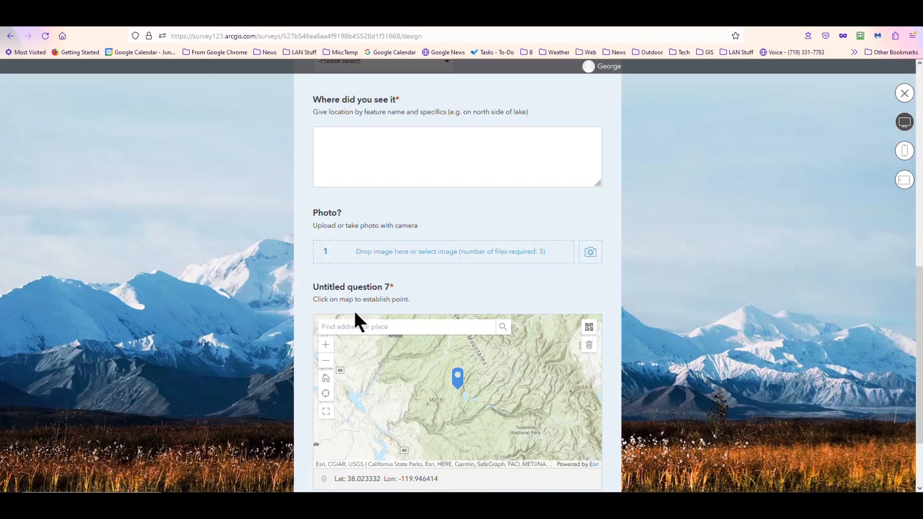
Test the previewed map question by placing its point at two different spots, and close the preview
click(438, 382)
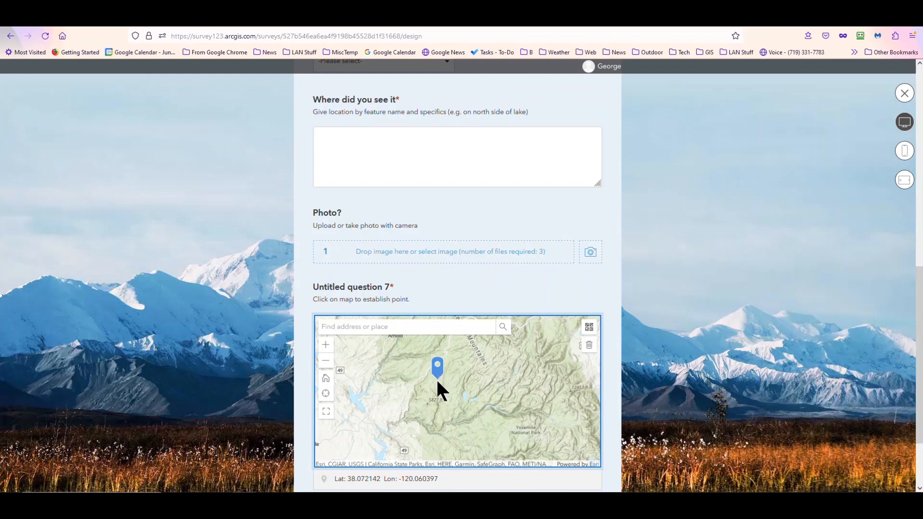
click(464, 396)
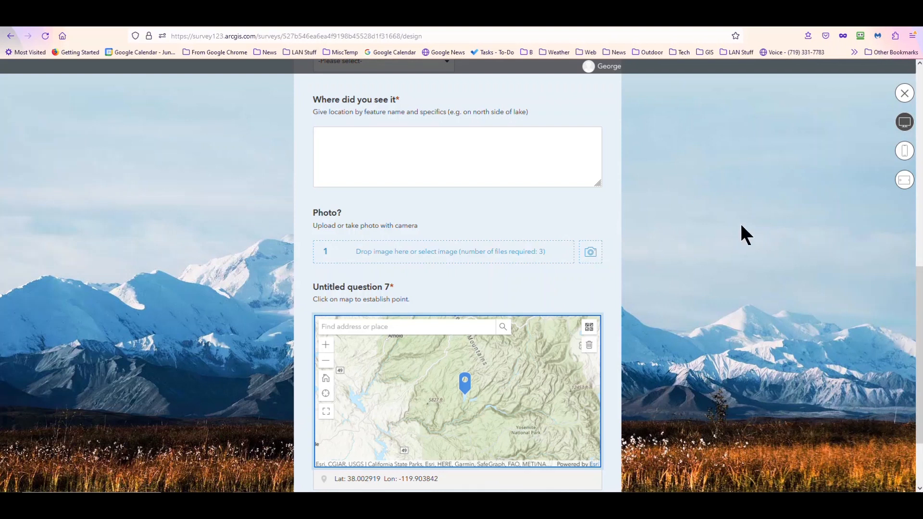
click(904, 94)
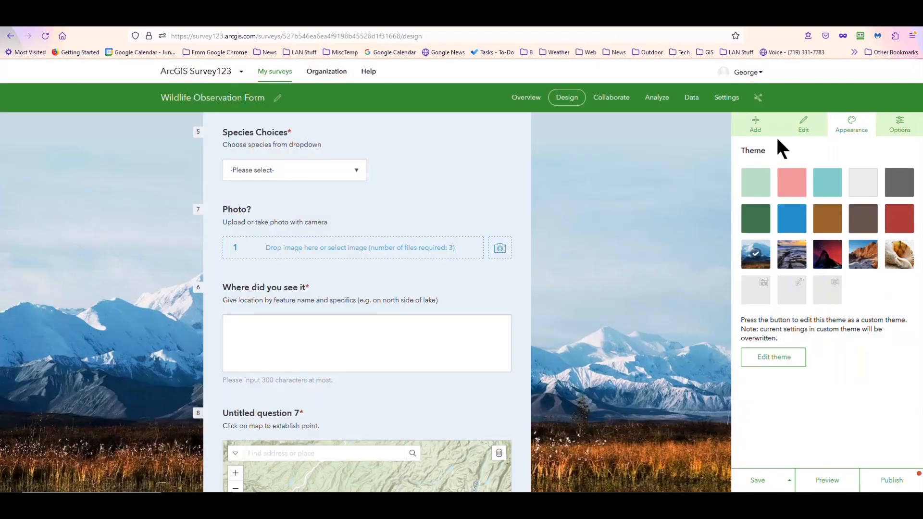
Enable the action after submission with "Show option to reload the survey" and review the remaining survey options
click(899, 124)
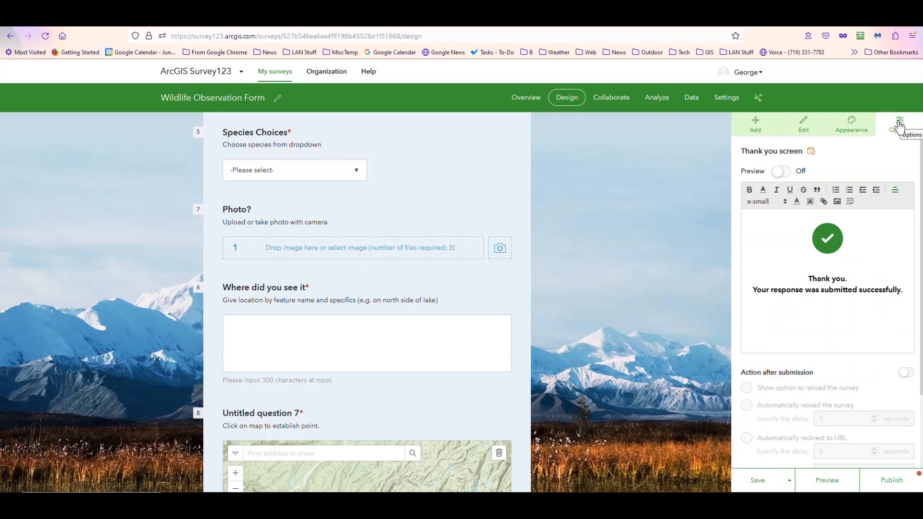
scroll(671, 249, down, 4)
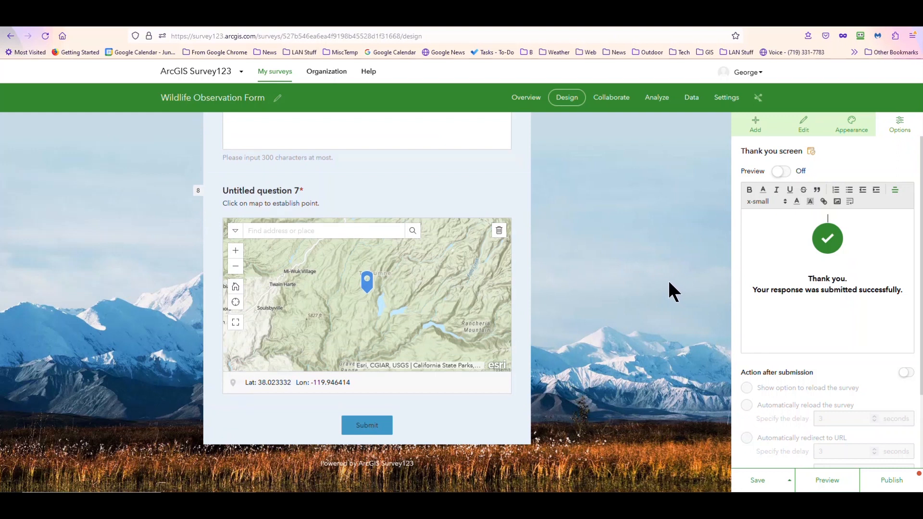
click(906, 373)
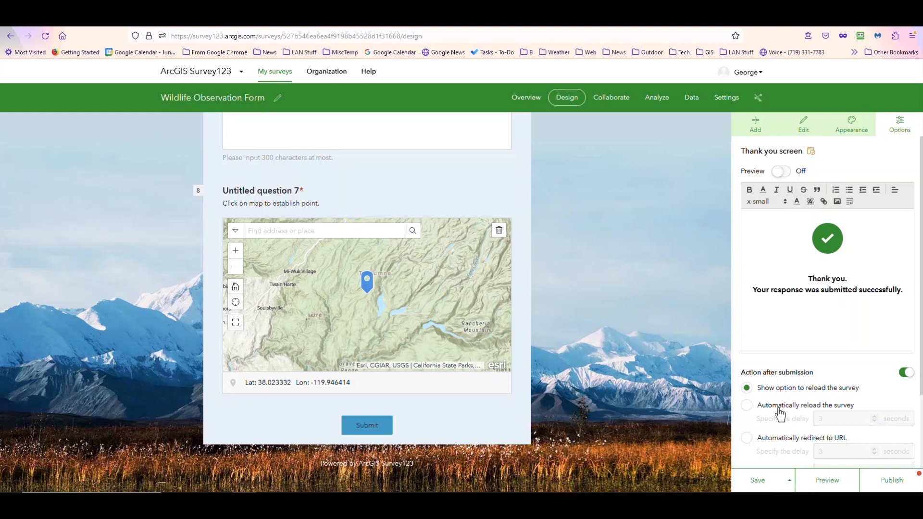
scroll(777, 403, down, 2)
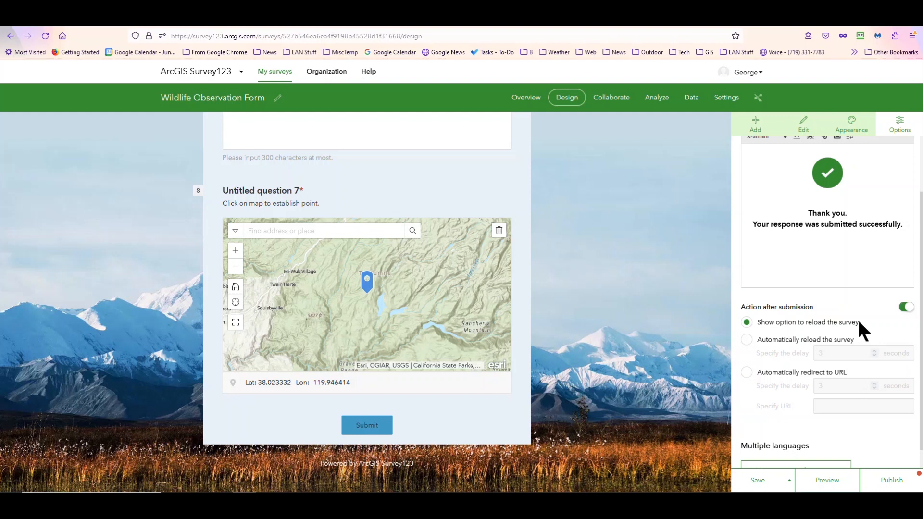
scroll(827, 331, down, 1)
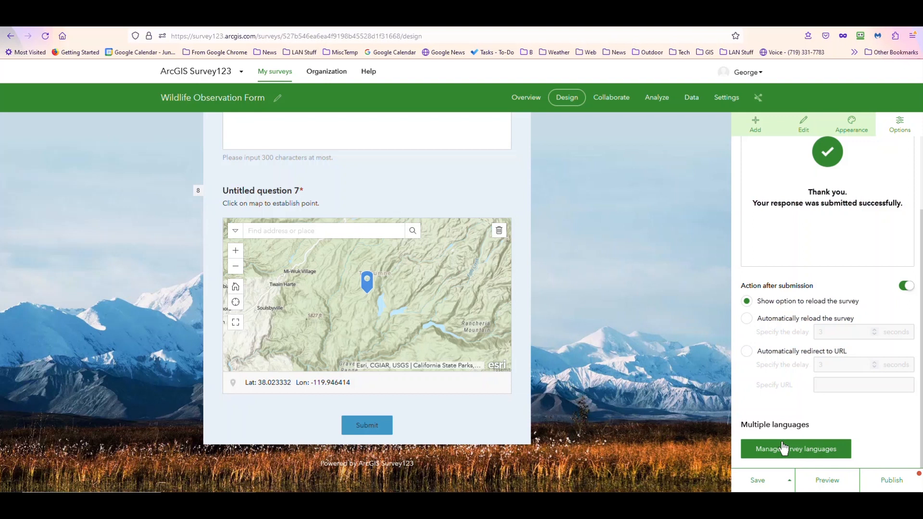
Save the Wildlife Observation Form, publish it and dismiss the publishing notice
click(752, 481)
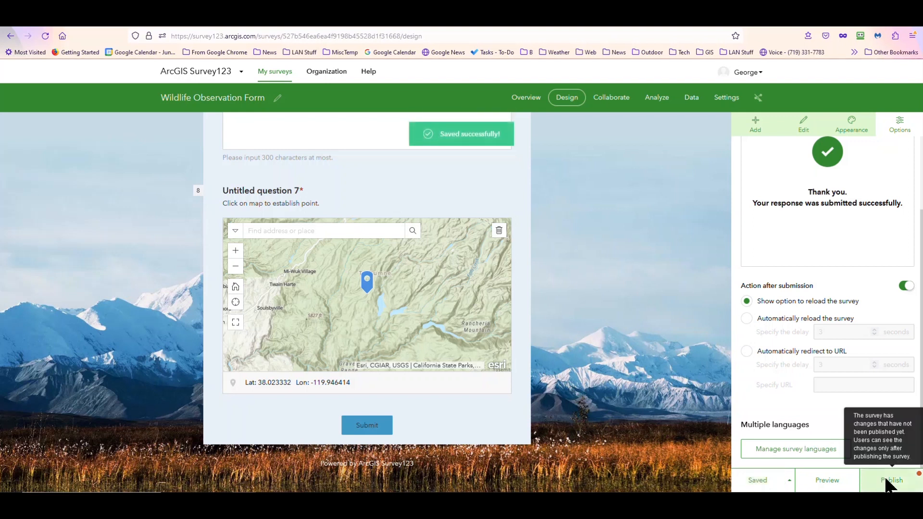
click(887, 483)
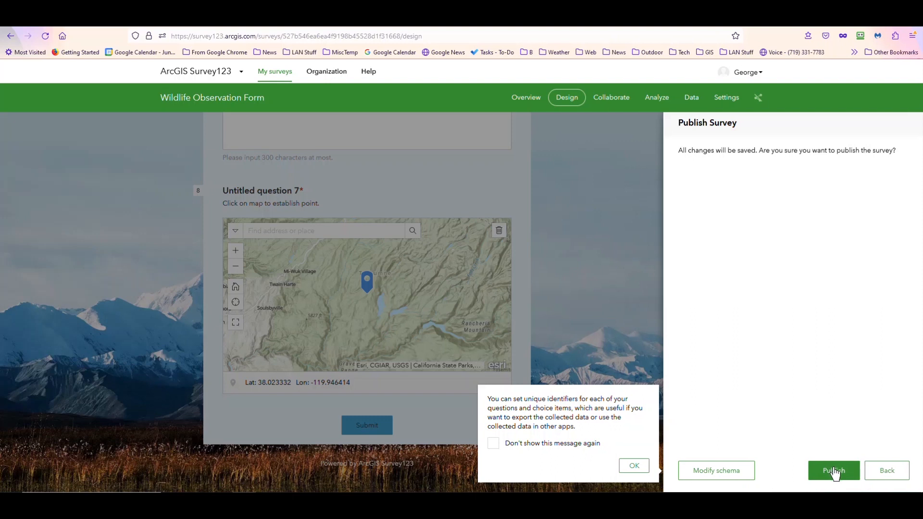
click(833, 470)
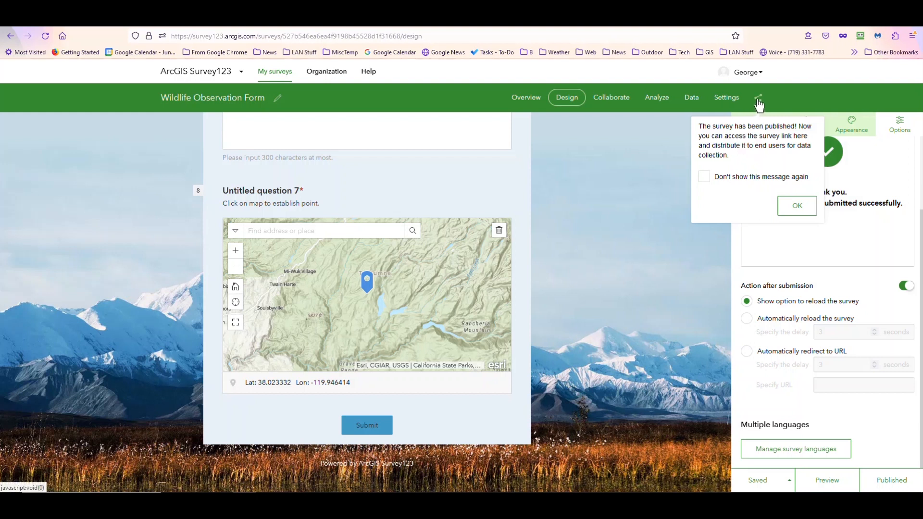
click(795, 205)
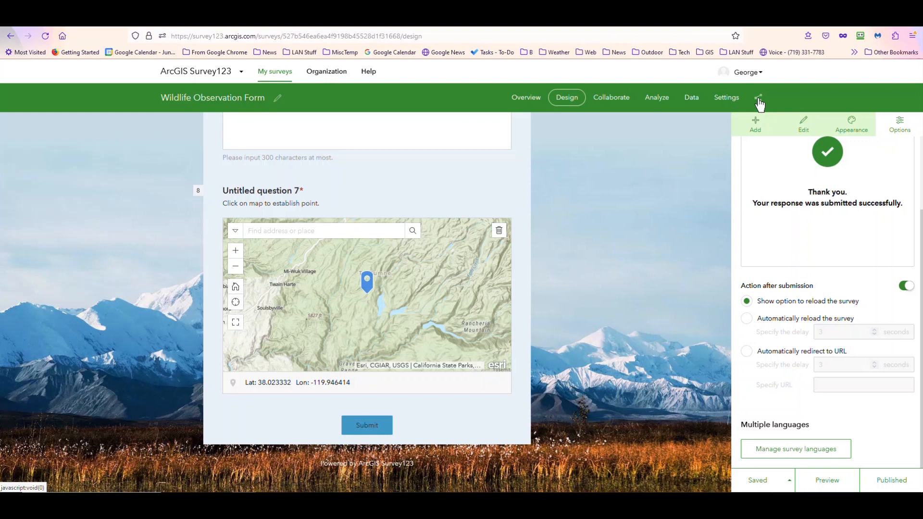
Copy the published survey's share link and open it in a new browser tab to look over the live form
click(759, 100)
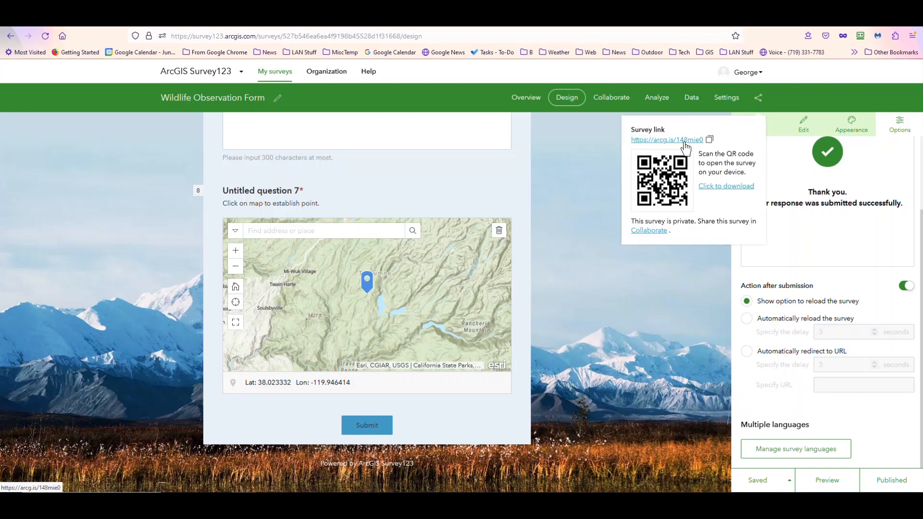
click(709, 140)
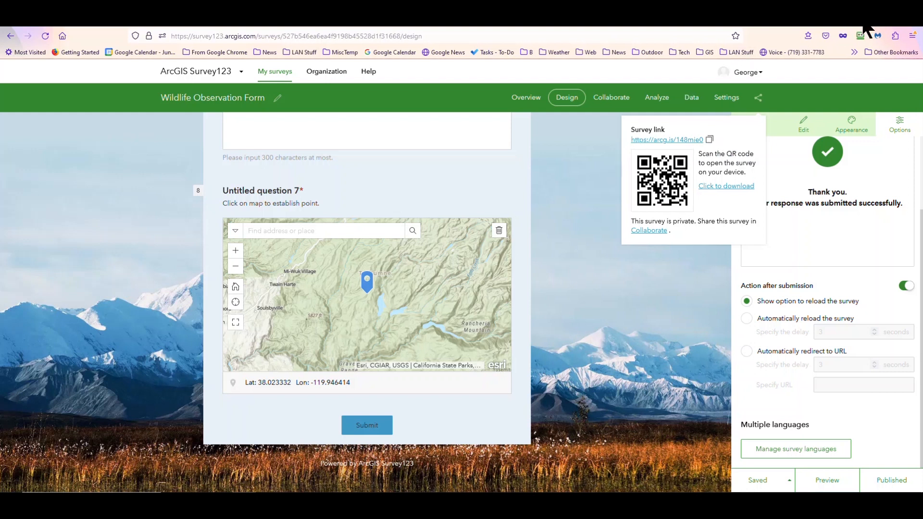
click(892, 21)
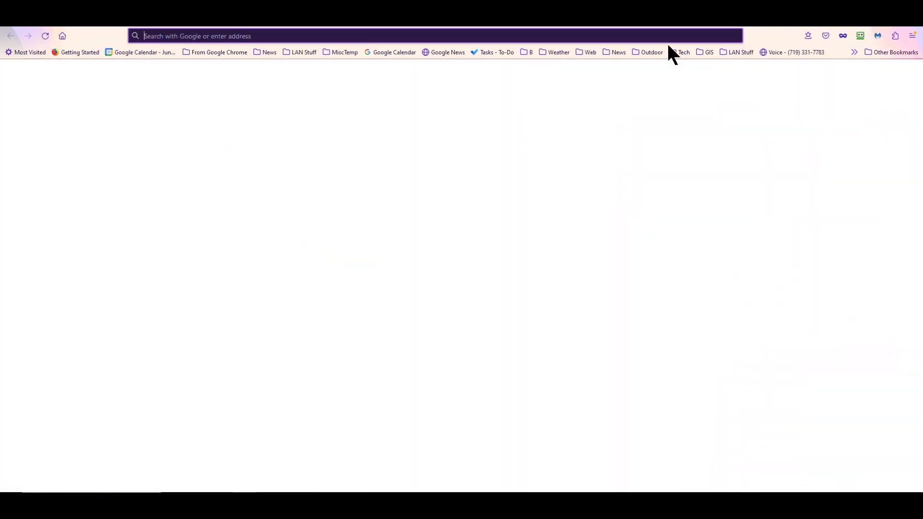
click(600, 36)
right_click(599, 36)
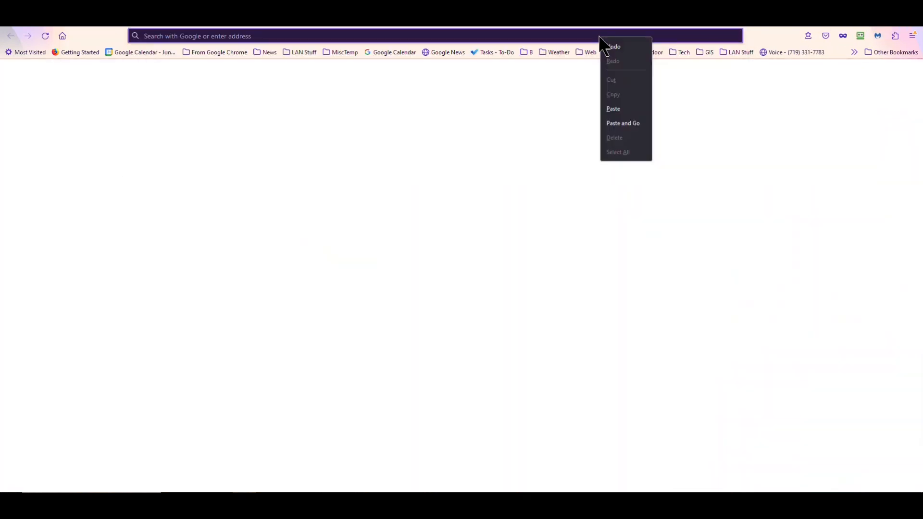
click(616, 121)
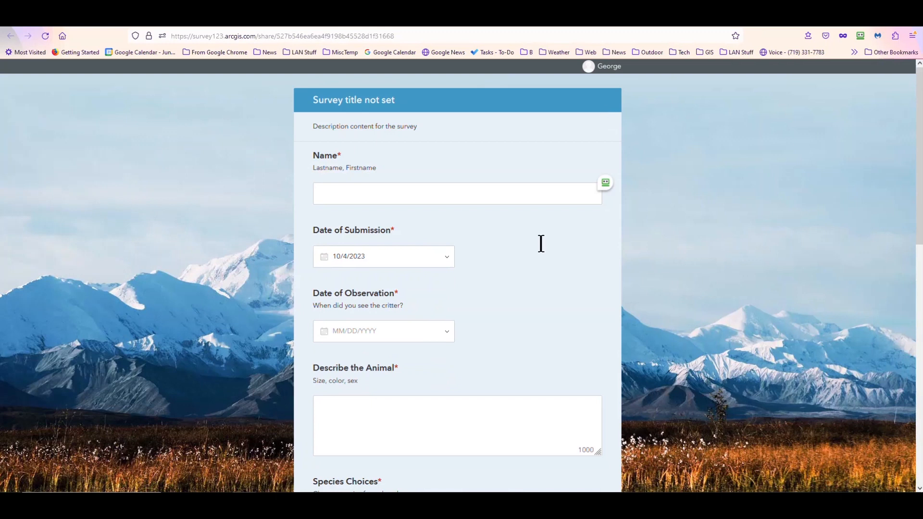
scroll(538, 243, down, 2)
scroll(538, 243, up, 2)
In the Wildlife Observation Report survey's design, set the header text to "Wildlife Survey for Tuolumne County" and center it
click(579, 27)
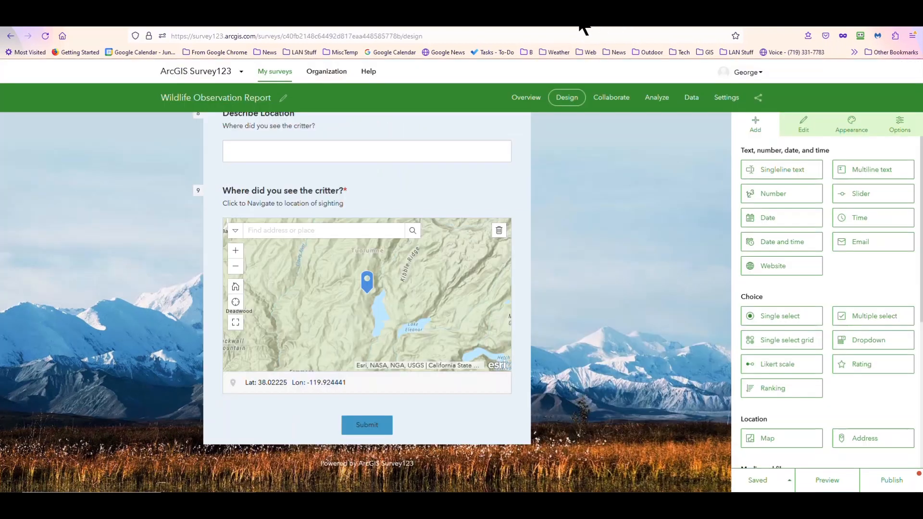
scroll(672, 247, up, 6)
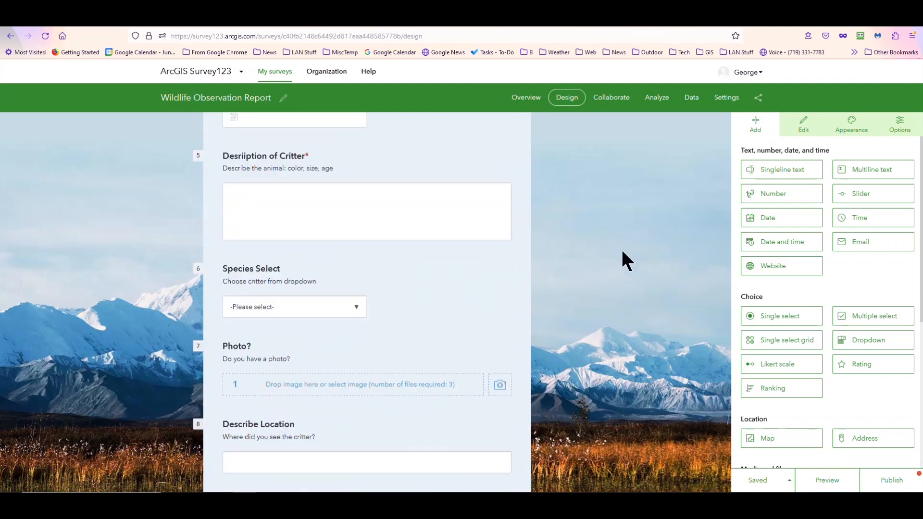
scroll(622, 251, up, 7)
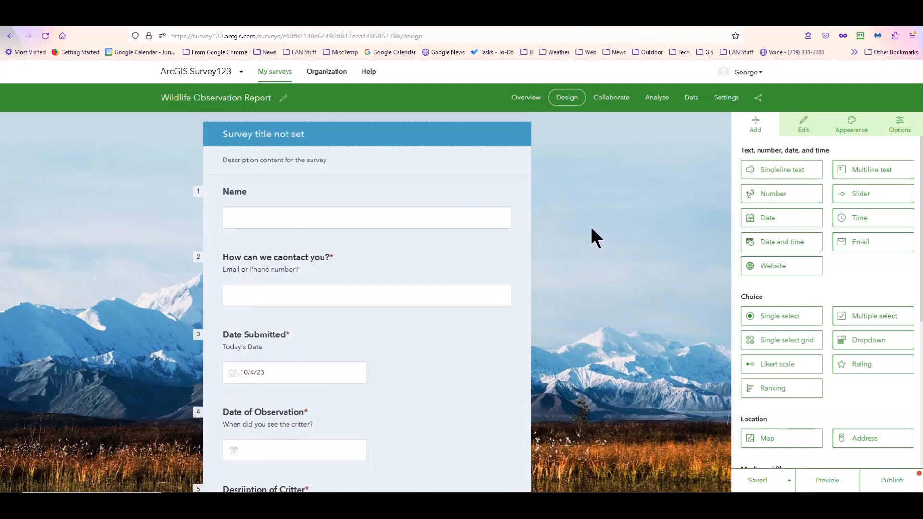
click(346, 136)
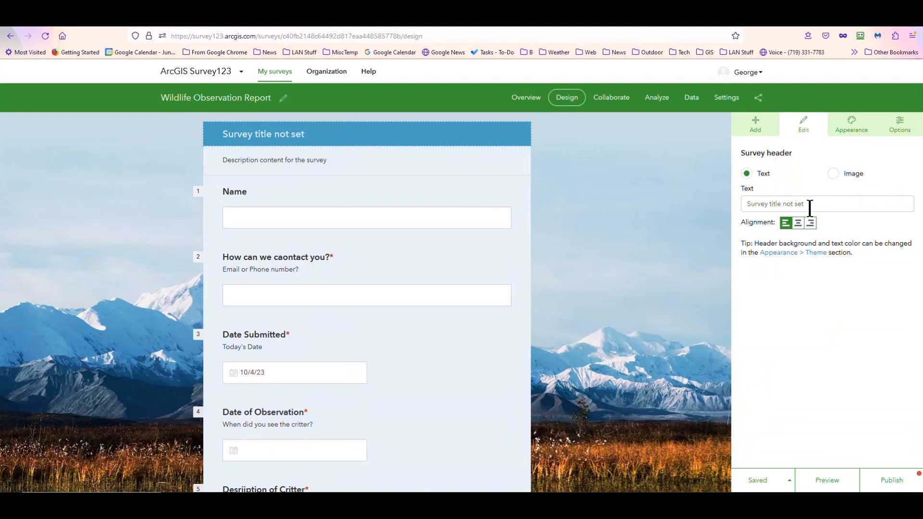
drag(815, 204, 721, 208)
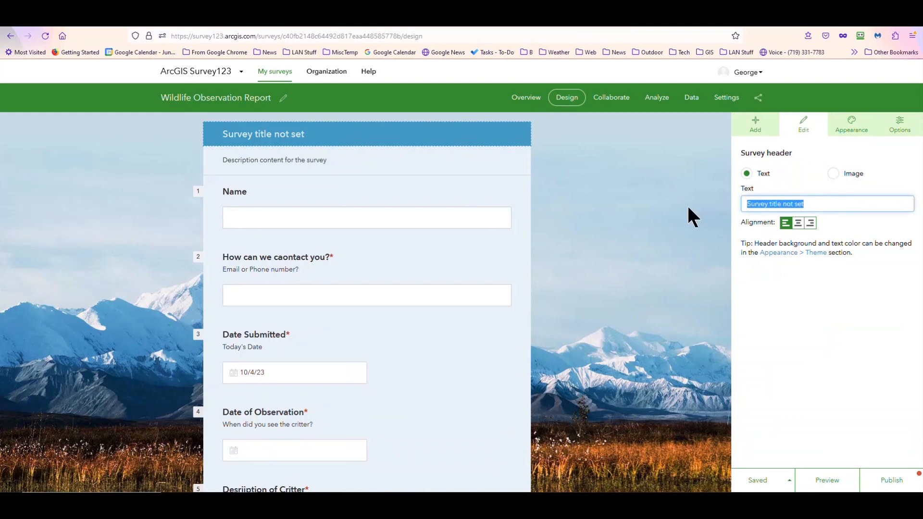
text(W)
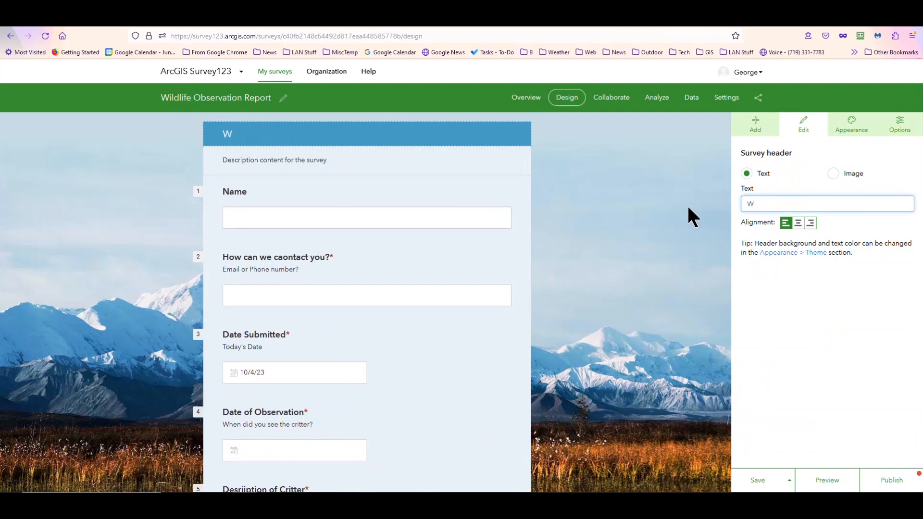
text(ildlife Survey)
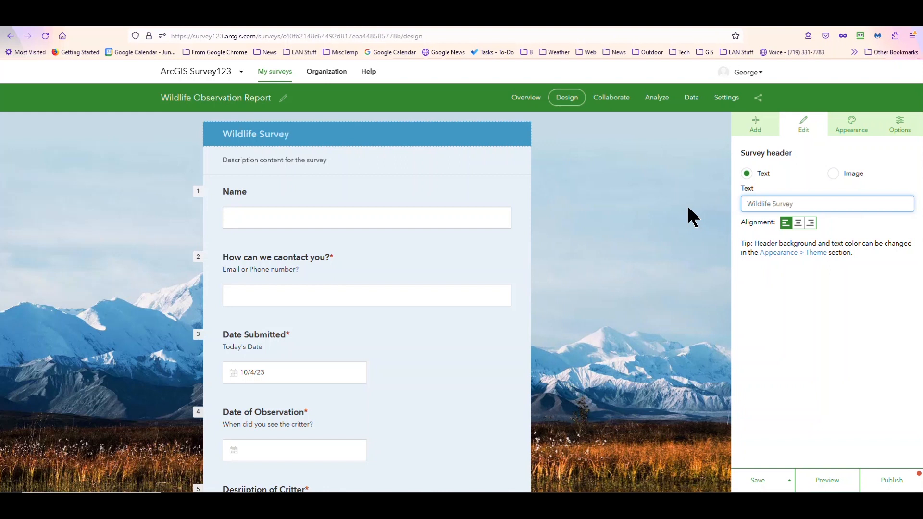
text( for Tuolumne County)
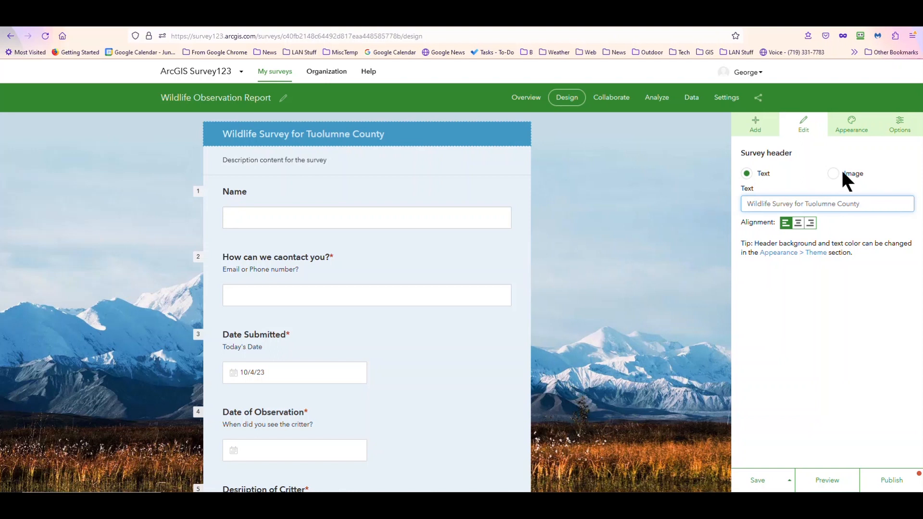
click(800, 226)
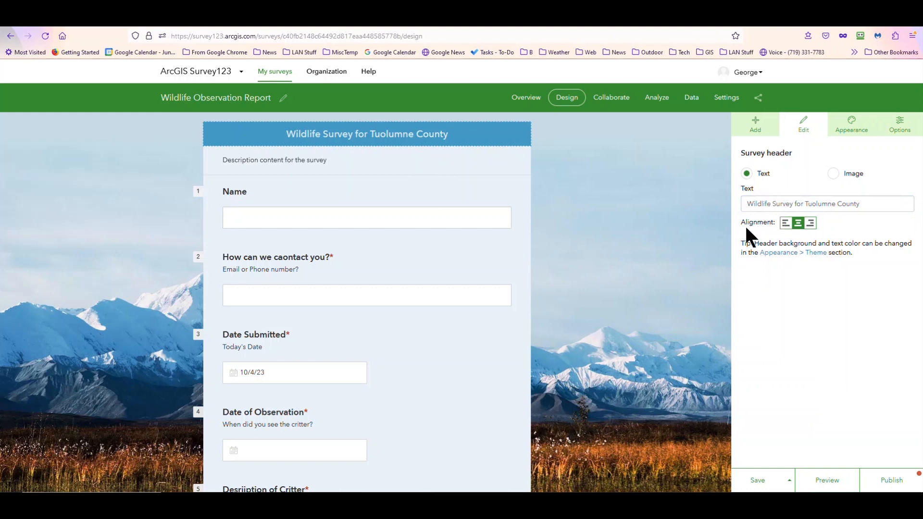
Replace the survey description placeholder with "Add wildlife sightings."
click(303, 165)
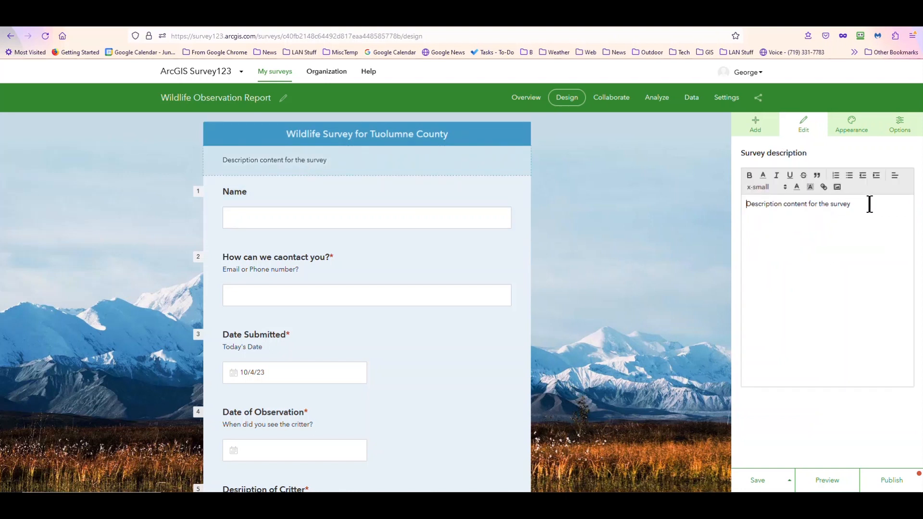
drag(868, 203, 627, 202)
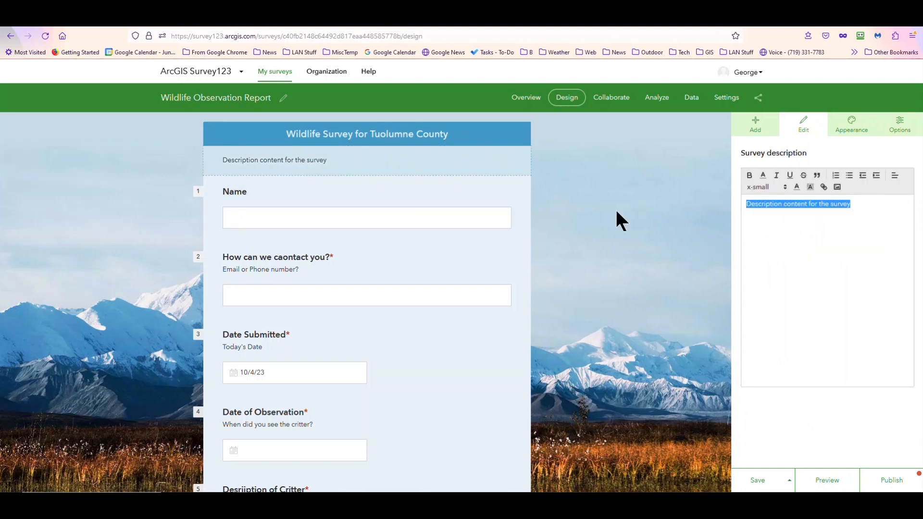
key(BackSpace)
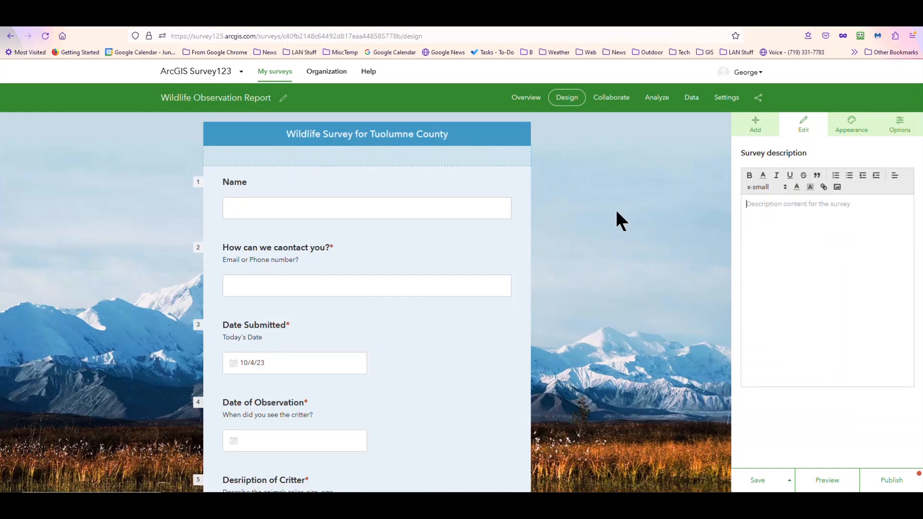
text(Add wil)
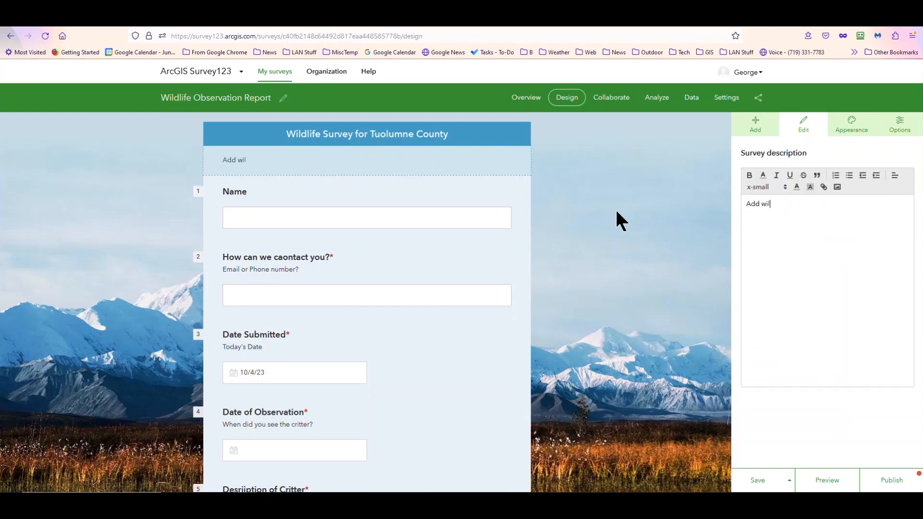
text(dlife sightings.)
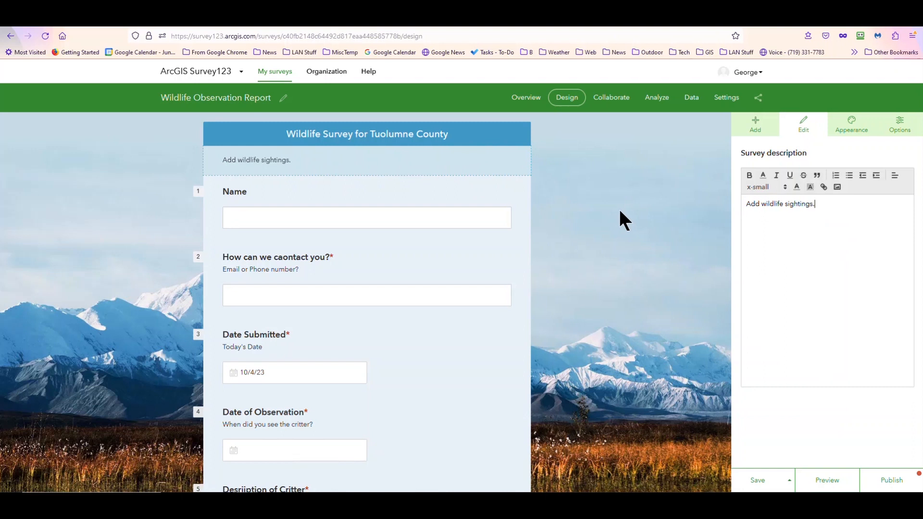
Save the Wildlife Observation Report survey and publish its changes
click(756, 479)
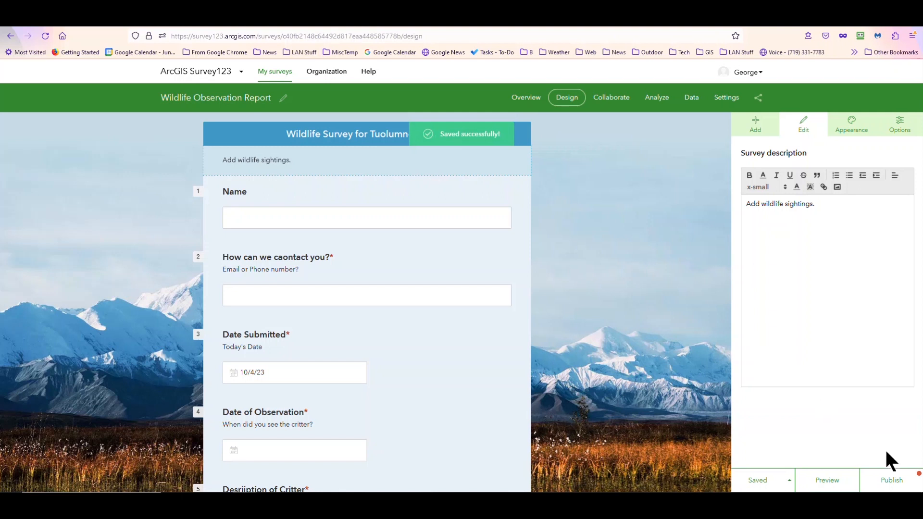
click(892, 481)
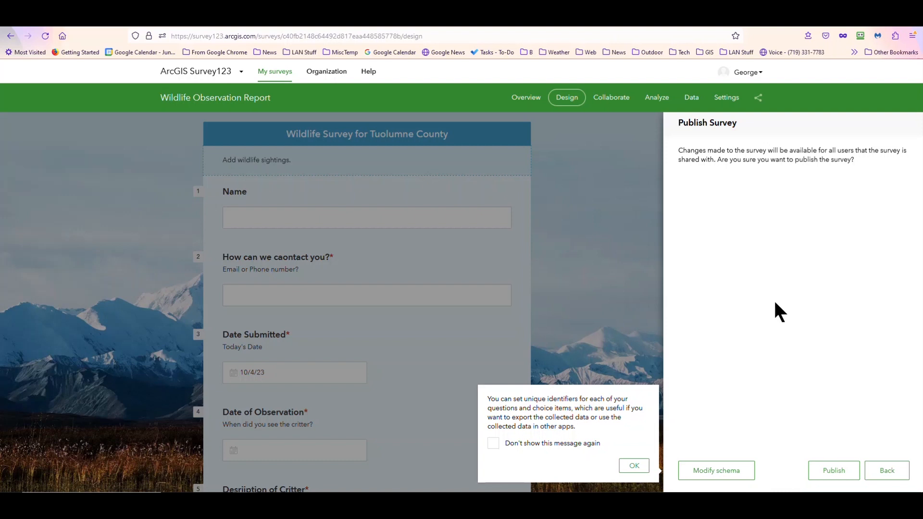
click(837, 473)
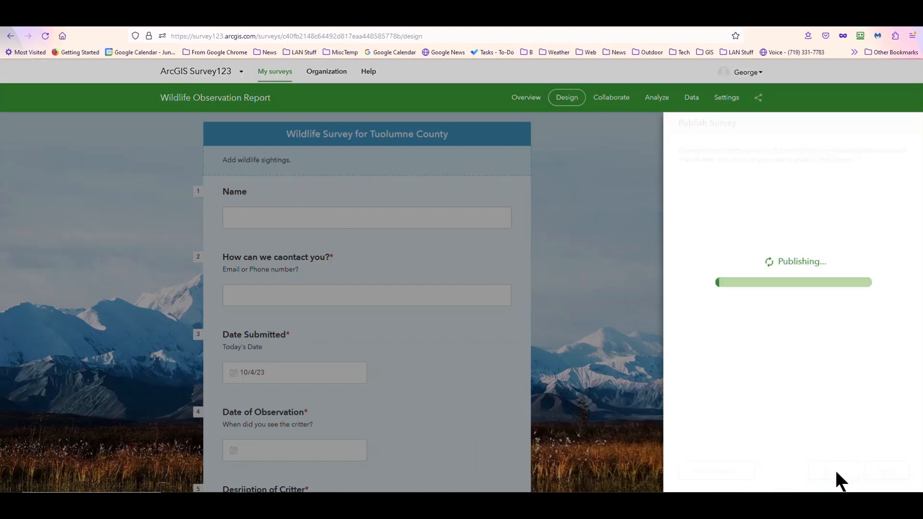